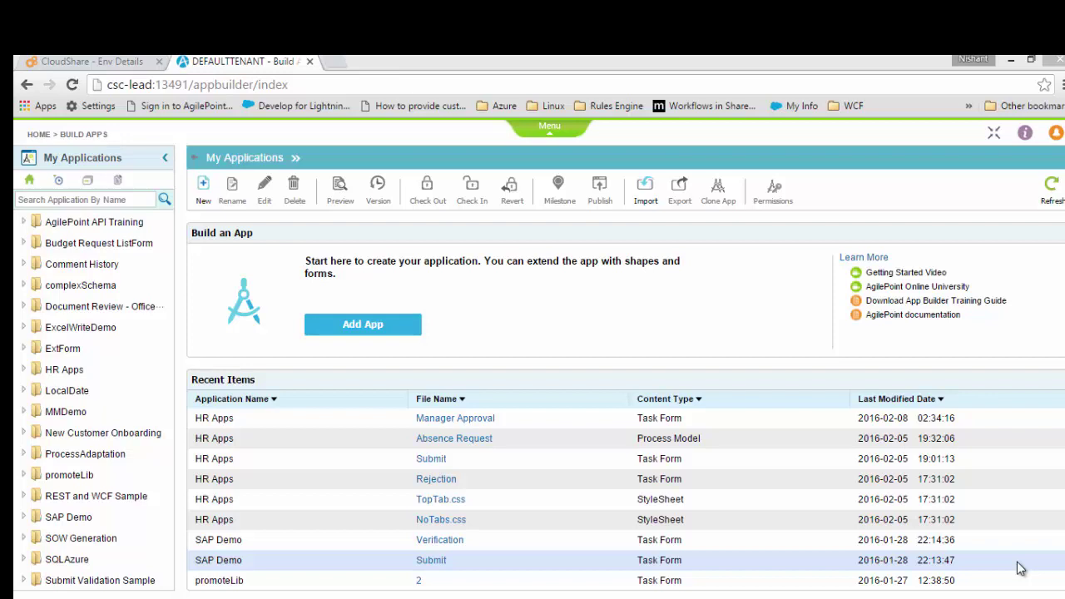
Step: Create the app 'SAP End User Credential Demo' with default process settings and a blank data source
click(382, 326)
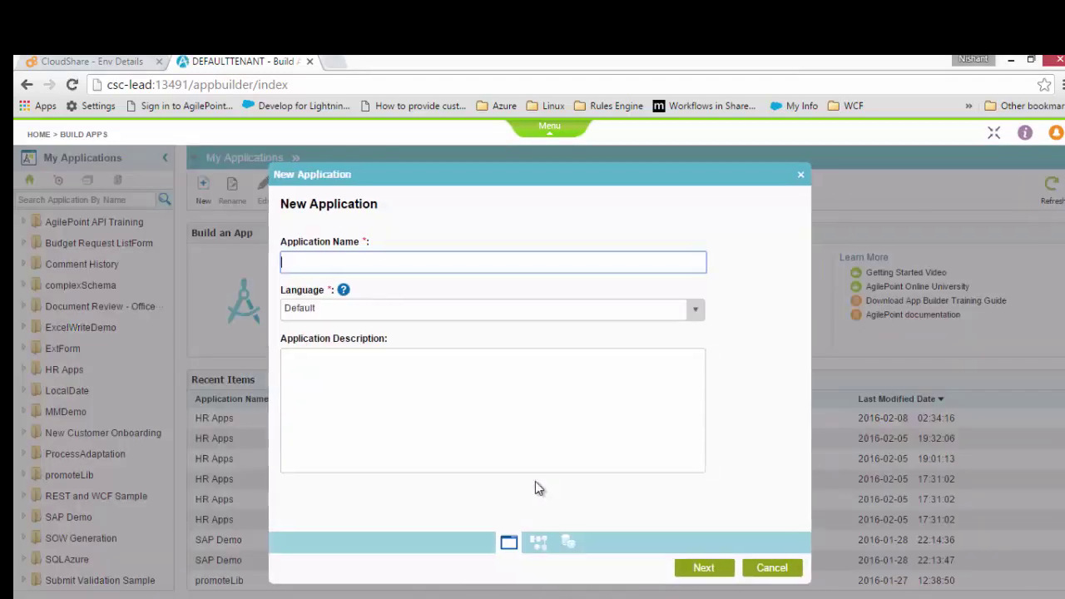
text(SAP)
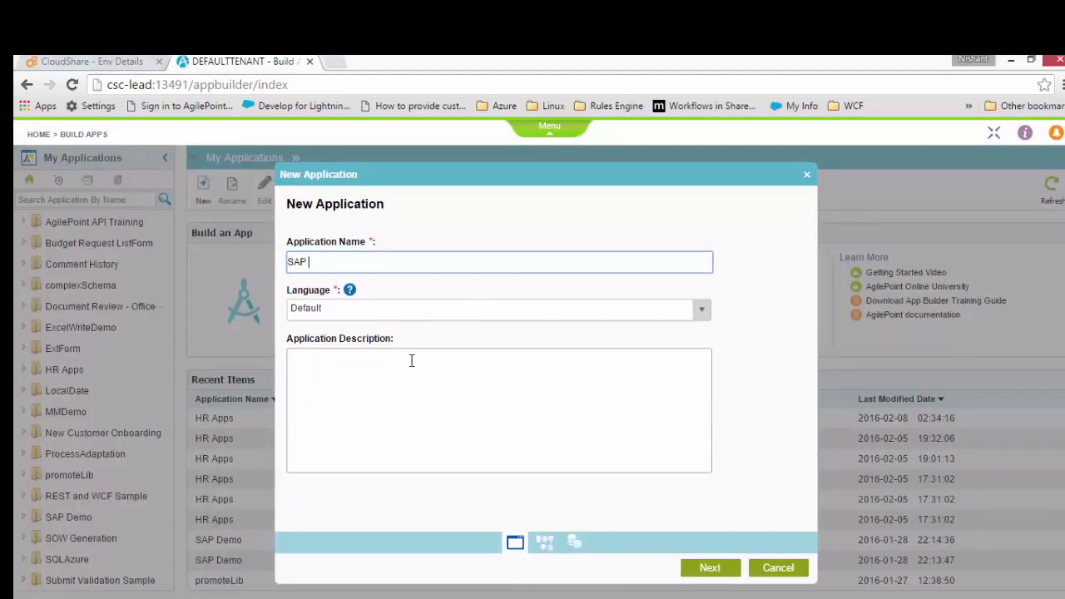
text( End User Credential Demo)
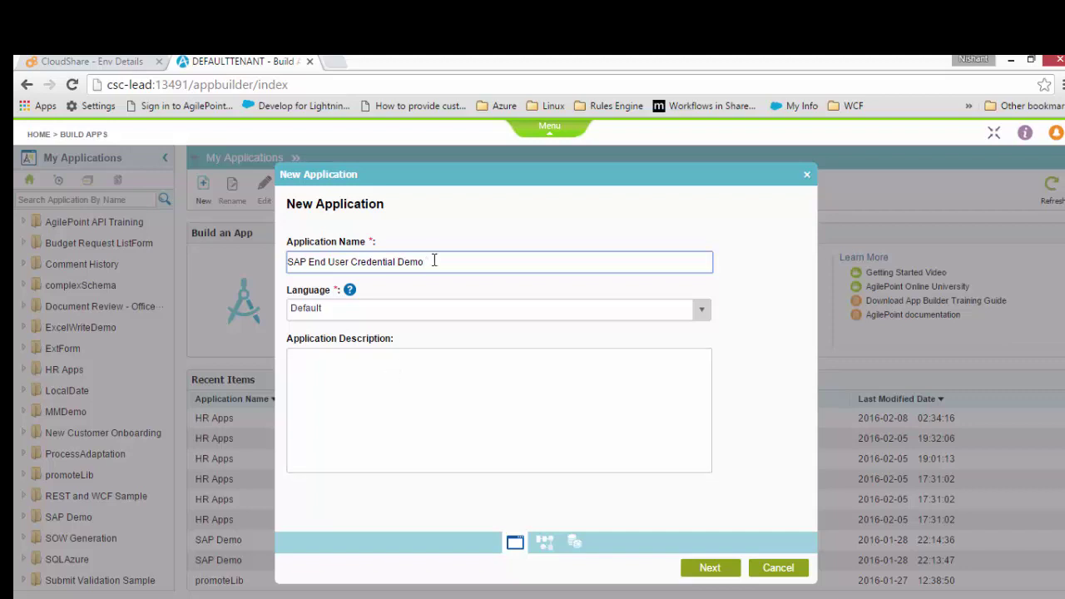
drag(434, 261, 210, 268)
click(708, 569)
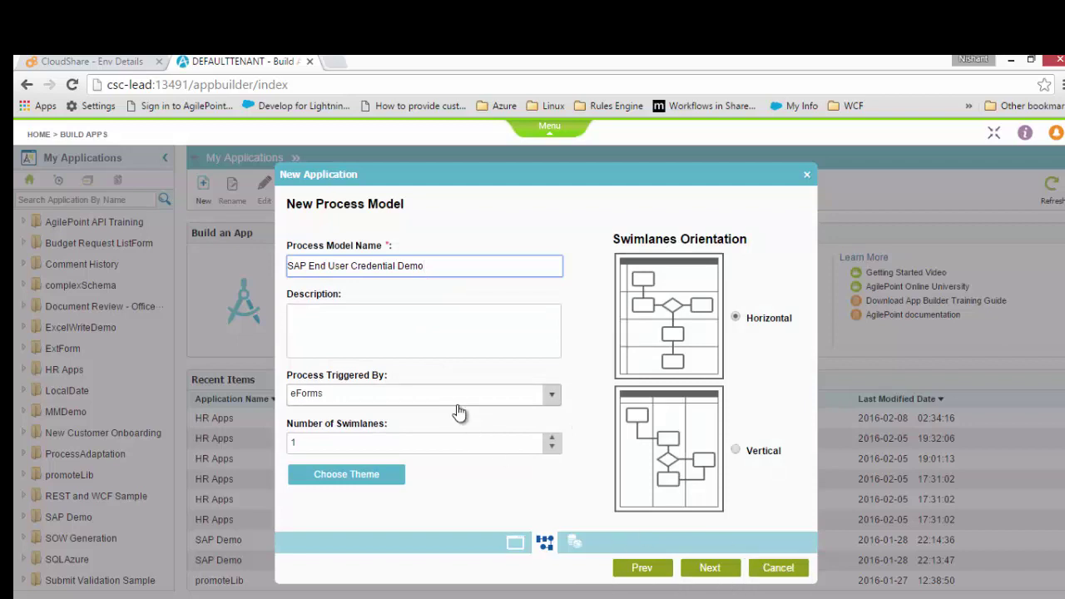
click(725, 574)
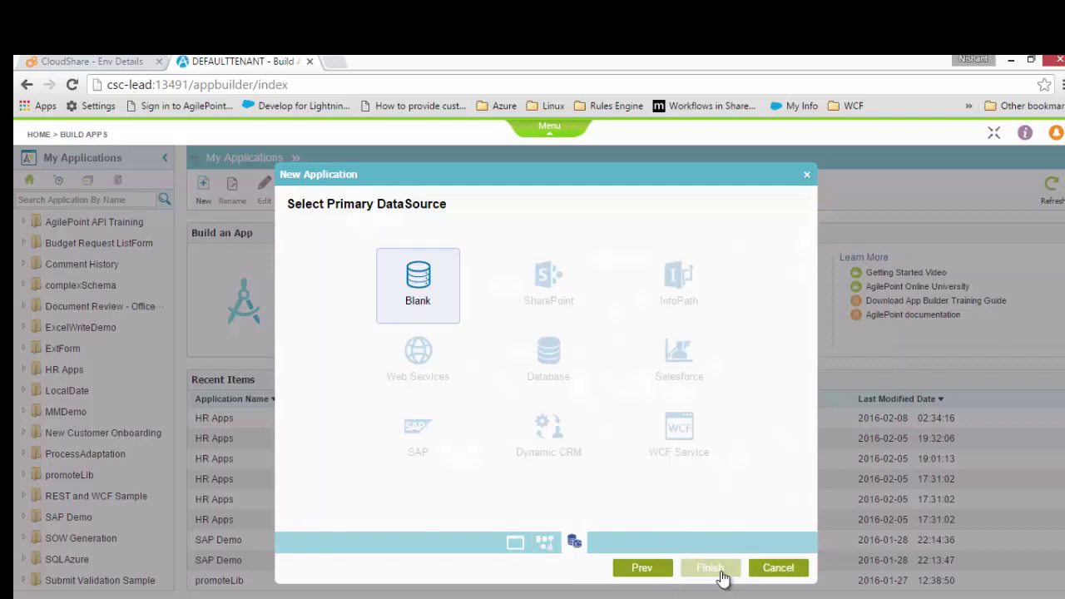
click(709, 568)
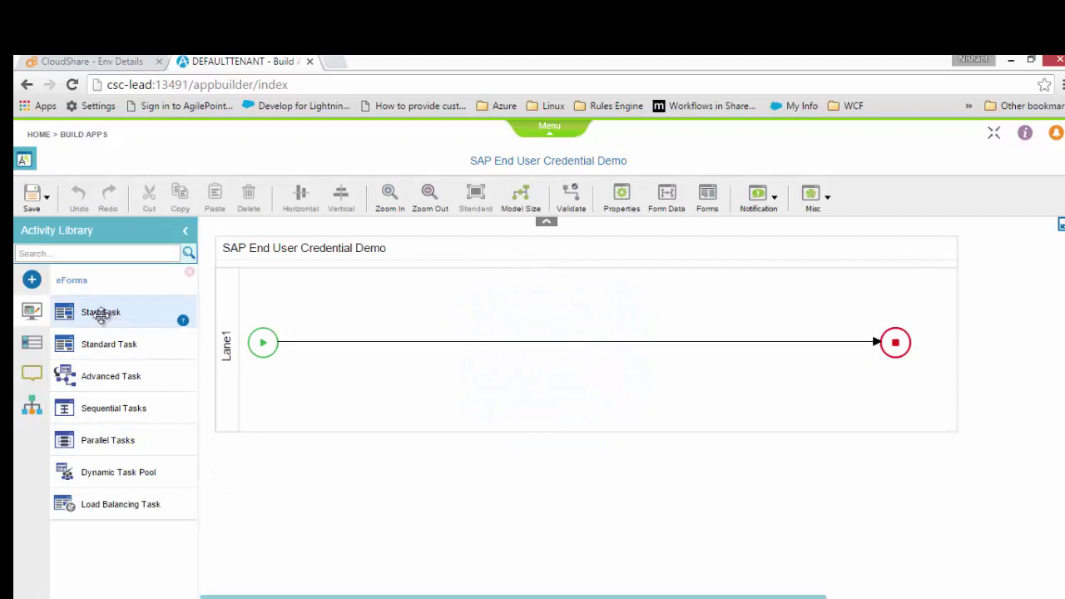
Step: Add a Start Task to the lane and create its blank form named 'Submit'
drag(101, 312, 360, 345)
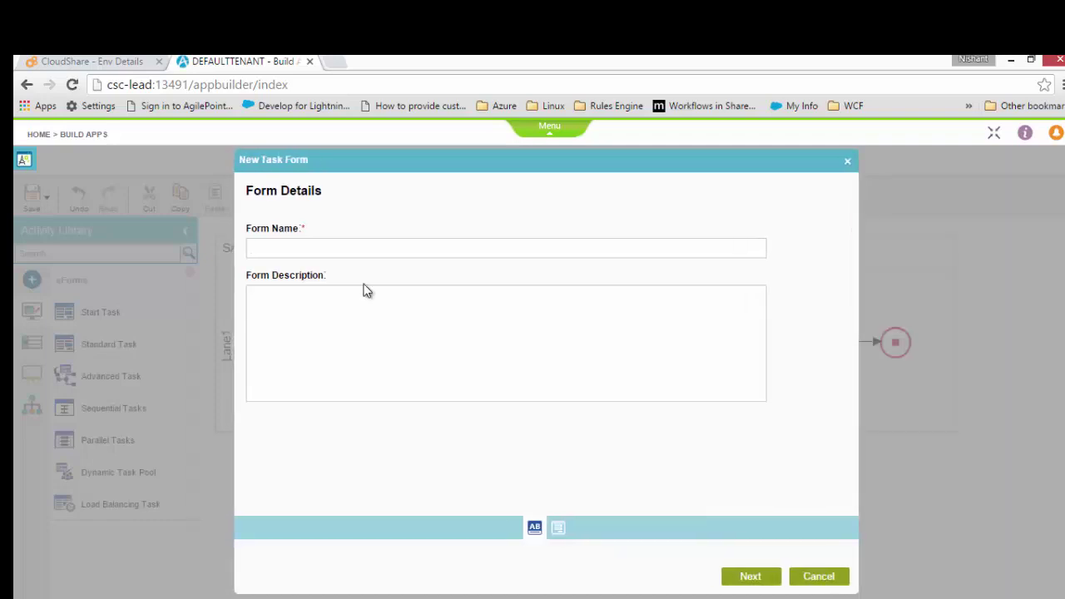
text(Submit)
click(752, 577)
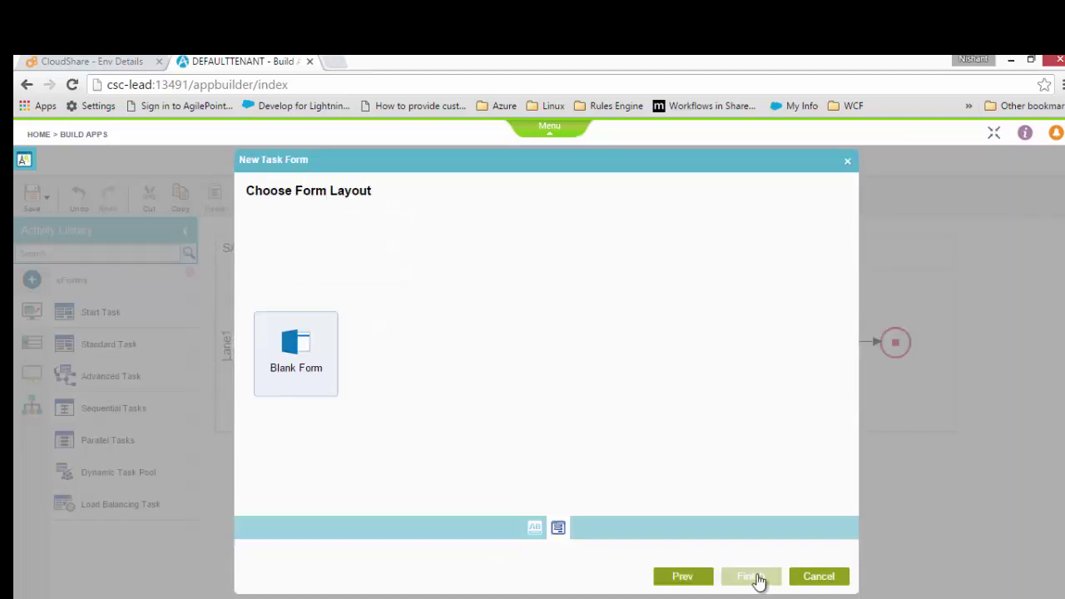
click(758, 580)
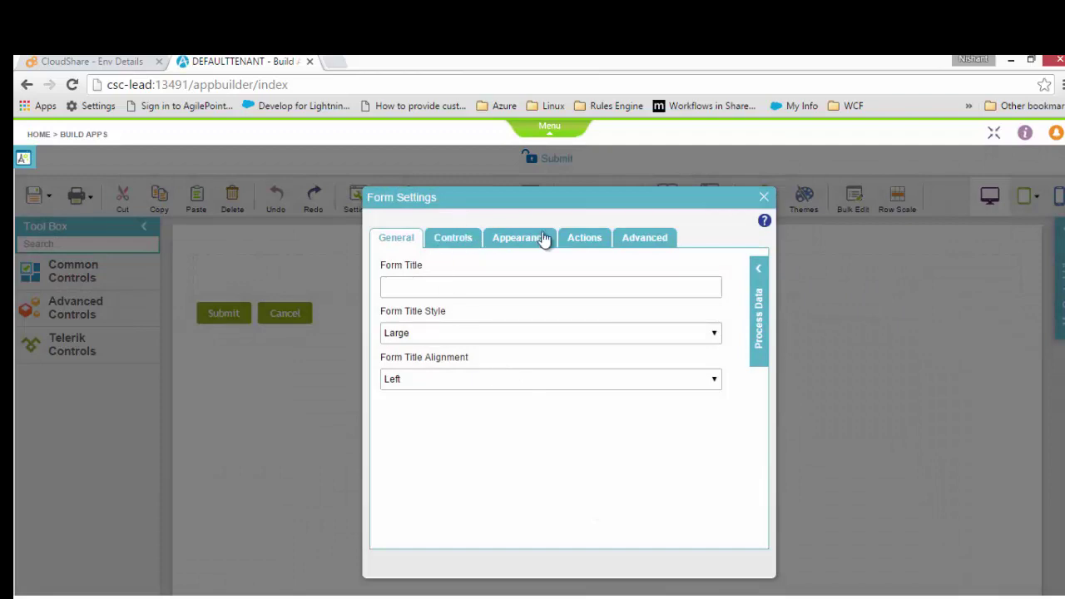
Step: Switch the Submit form to a two-column layout and drop a Text Box into the left column
click(764, 197)
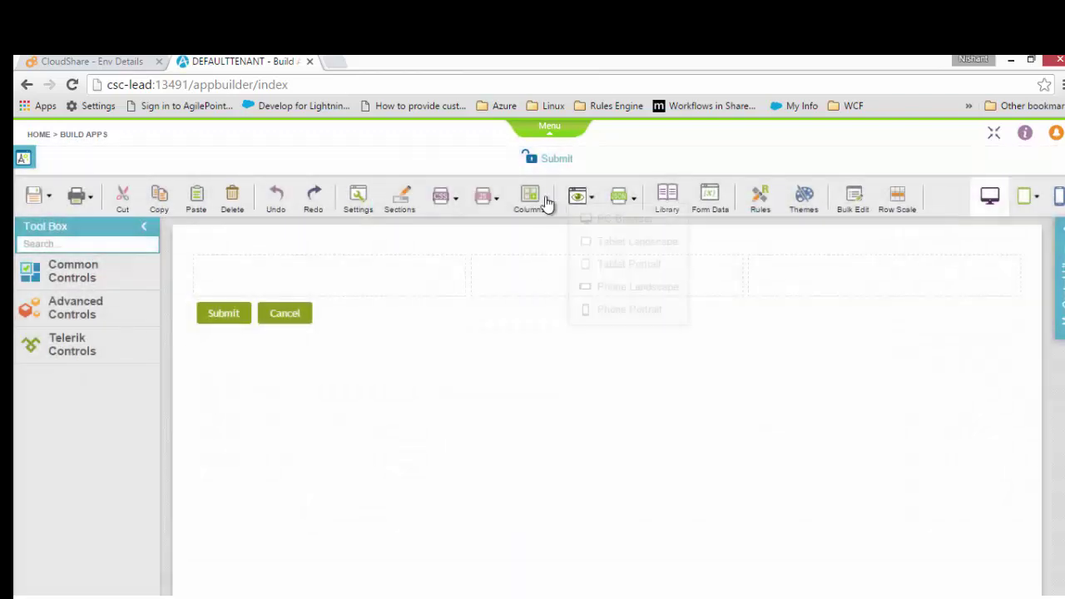
click(530, 200)
click(426, 381)
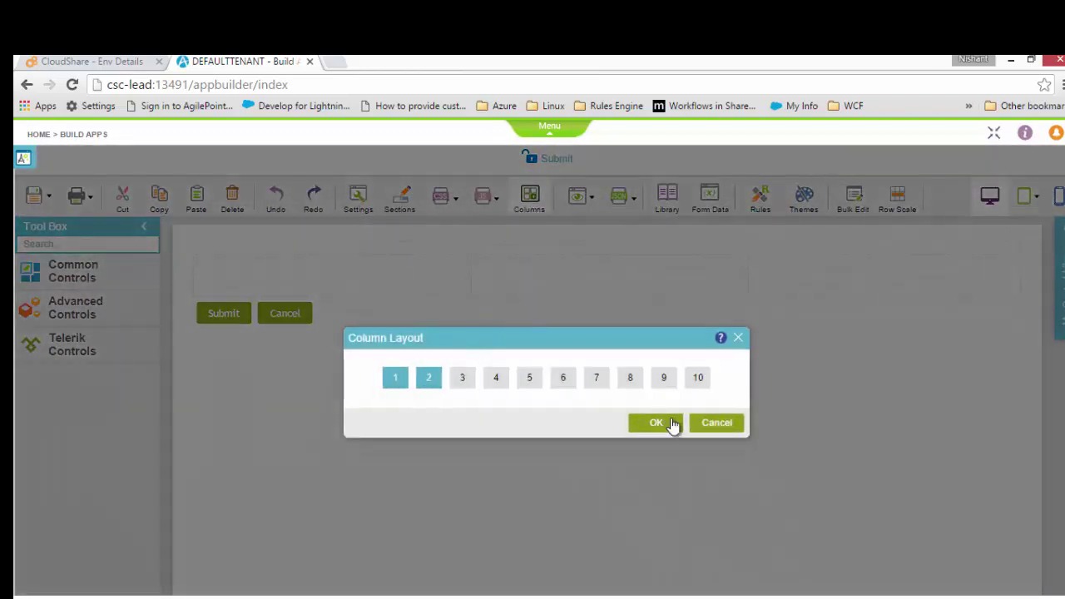
click(657, 423)
click(48, 275)
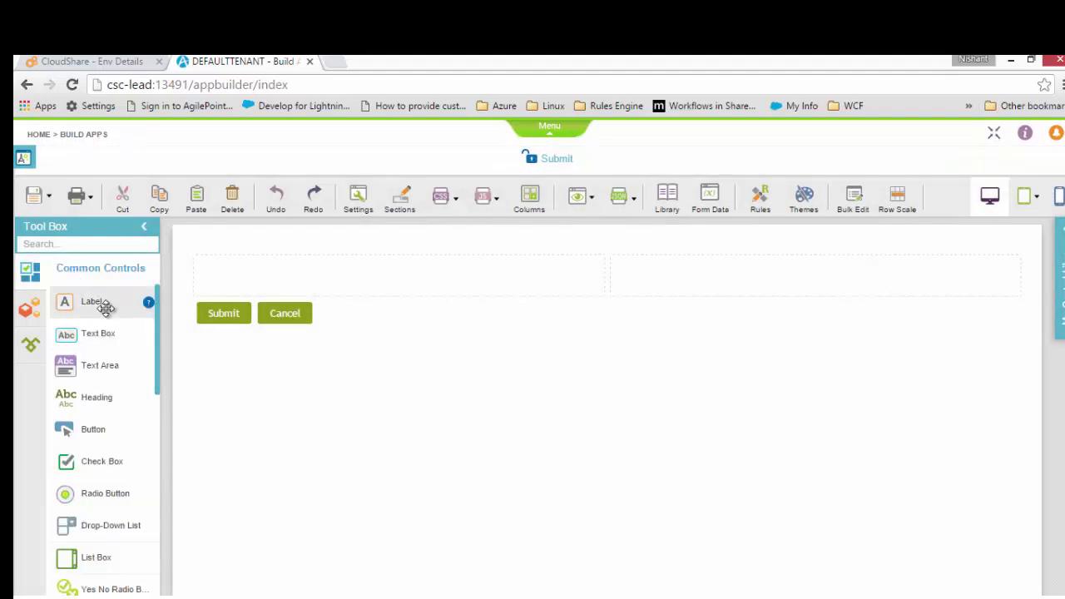
drag(90, 333, 289, 286)
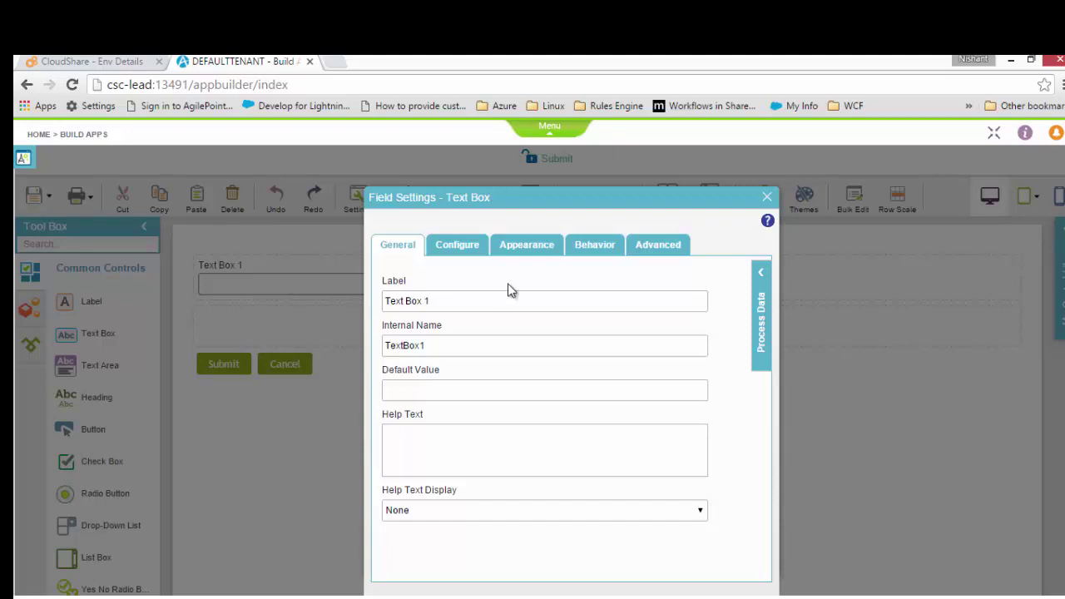
Step: Relabel the first text box as EmpName
drag(461, 302, 197, 308)
text(EmpName)
key(Tab)
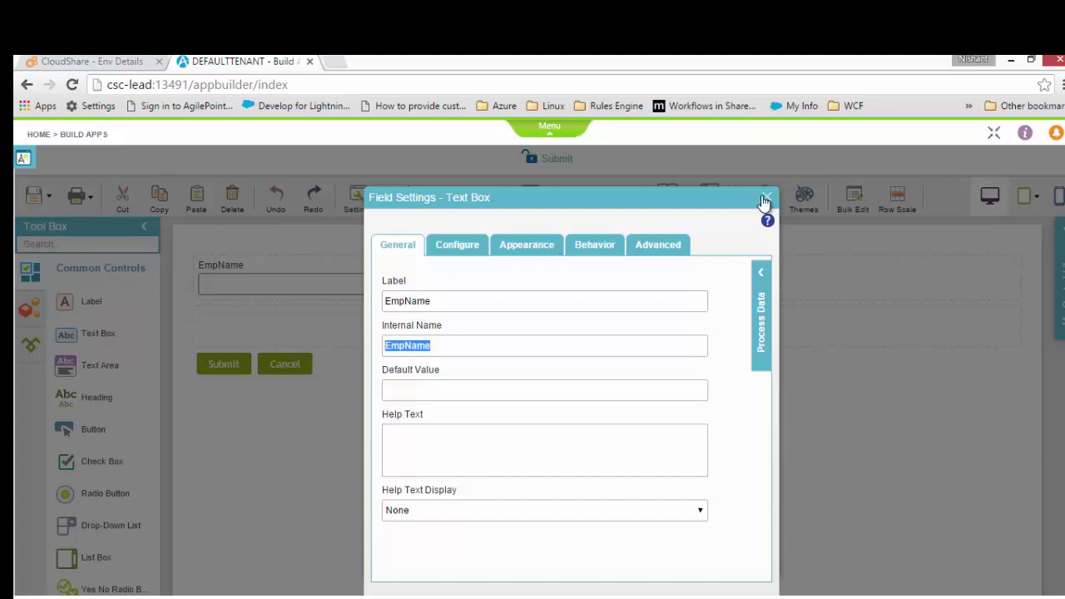
click(766, 197)
Step: Add a second text box in the right column labelled EmpNum
drag(86, 332, 697, 298)
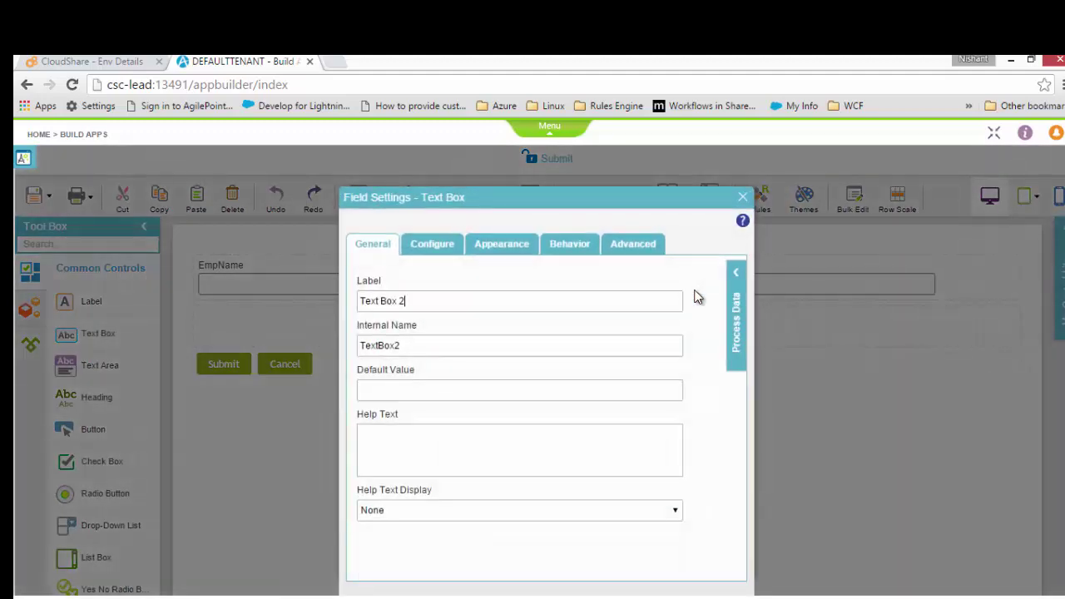
triple_click(409, 300)
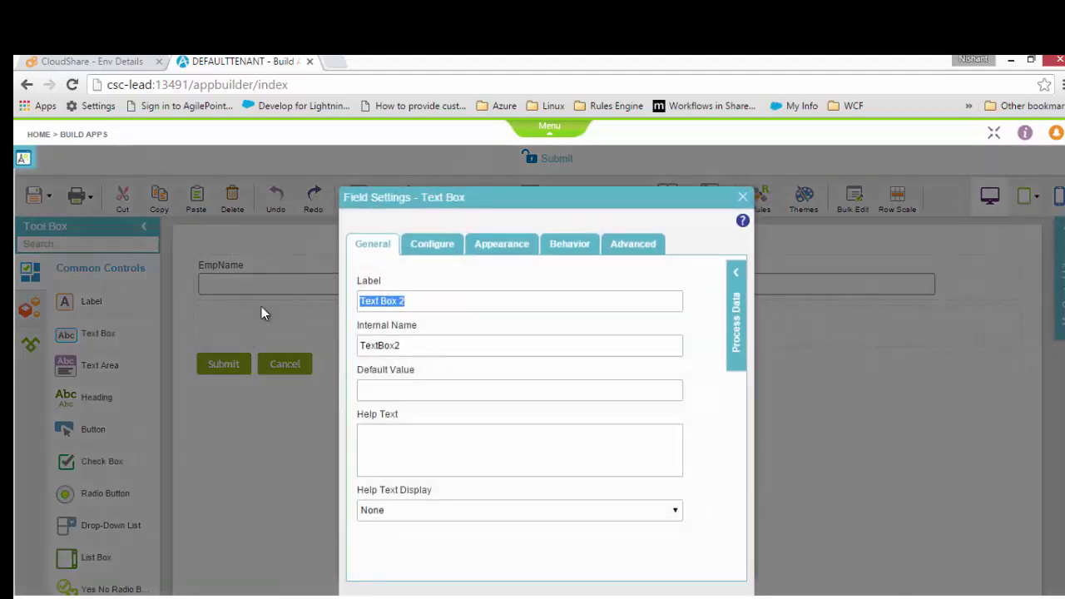
text(EmpNum)
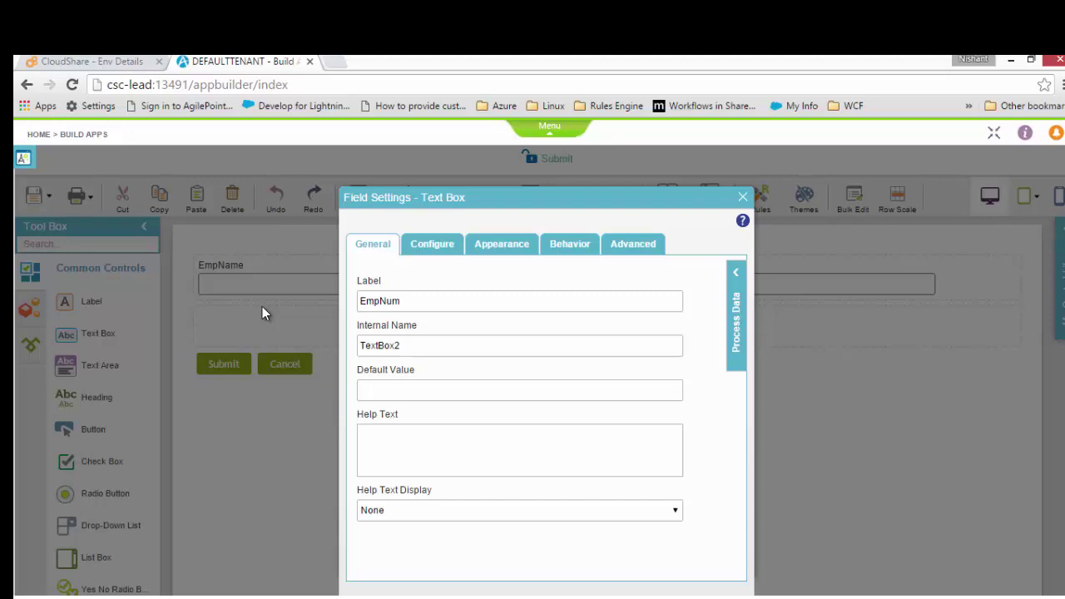
key(Tab)
click(743, 197)
click(27, 314)
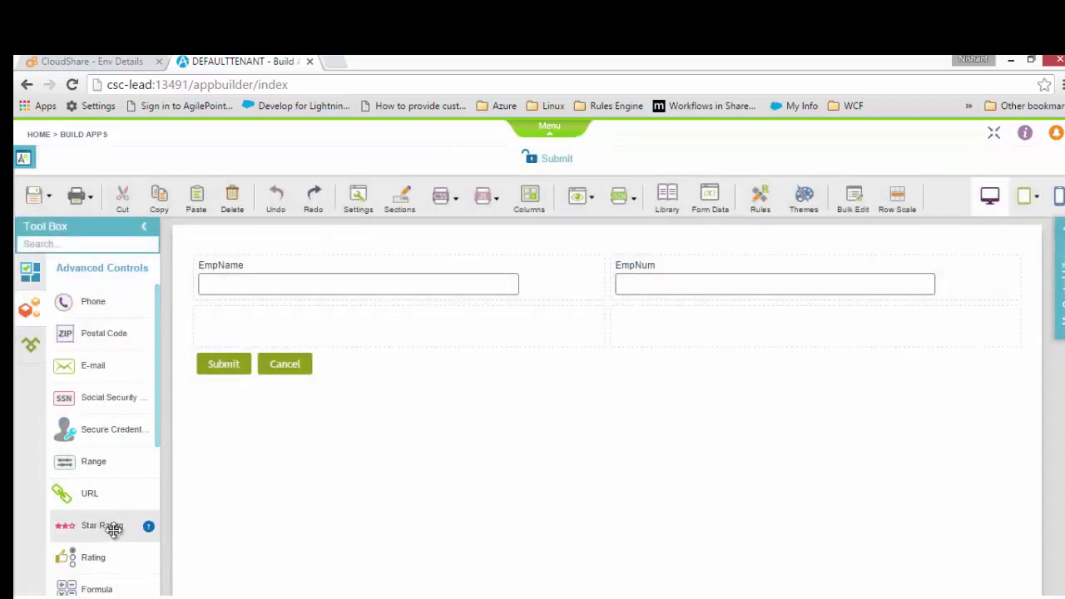
Step: Place an Auto-Lookup field on the form and start a new SAP lookup source with a new access token
drag(159, 428, 164, 482)
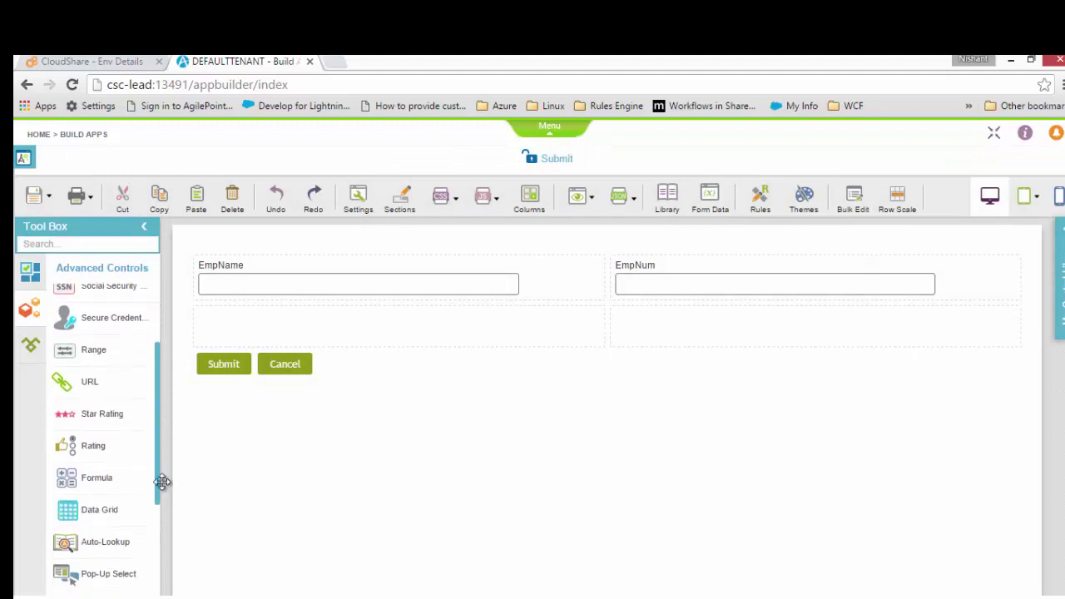
drag(151, 518, 303, 331)
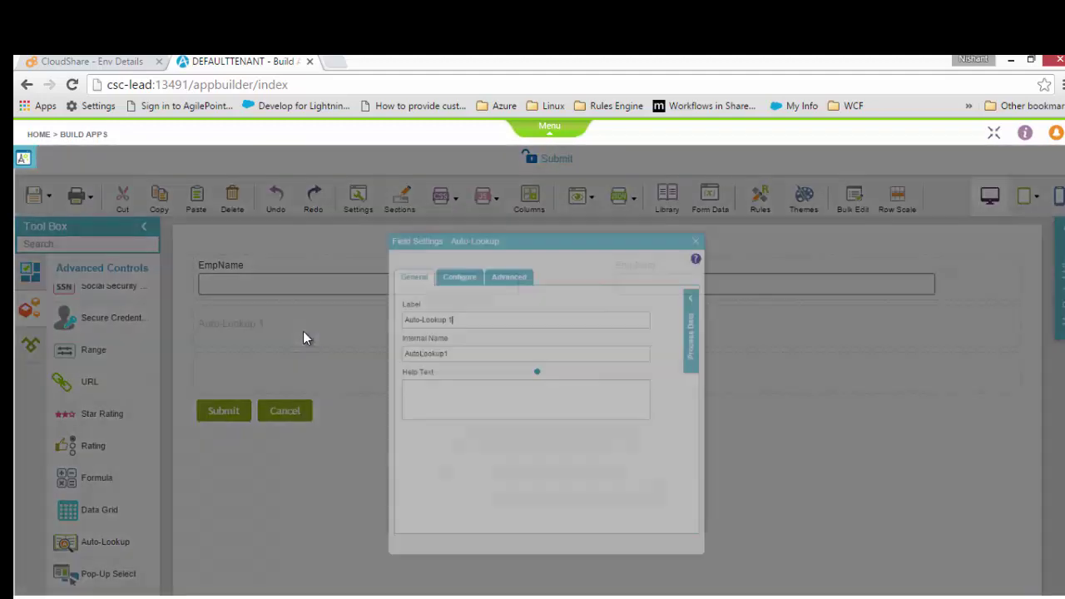
click(424, 248)
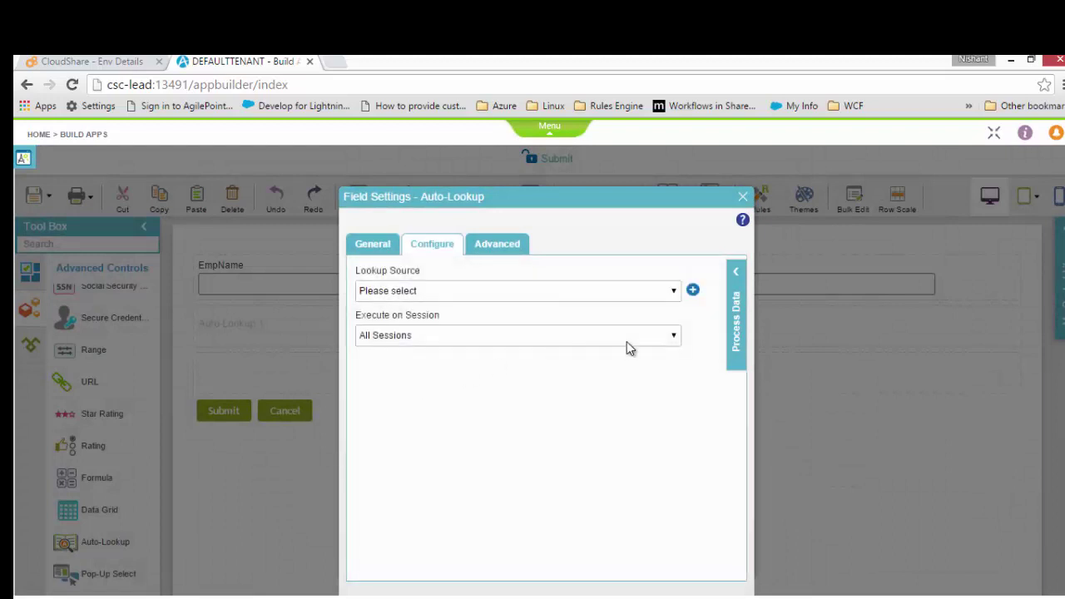
click(693, 292)
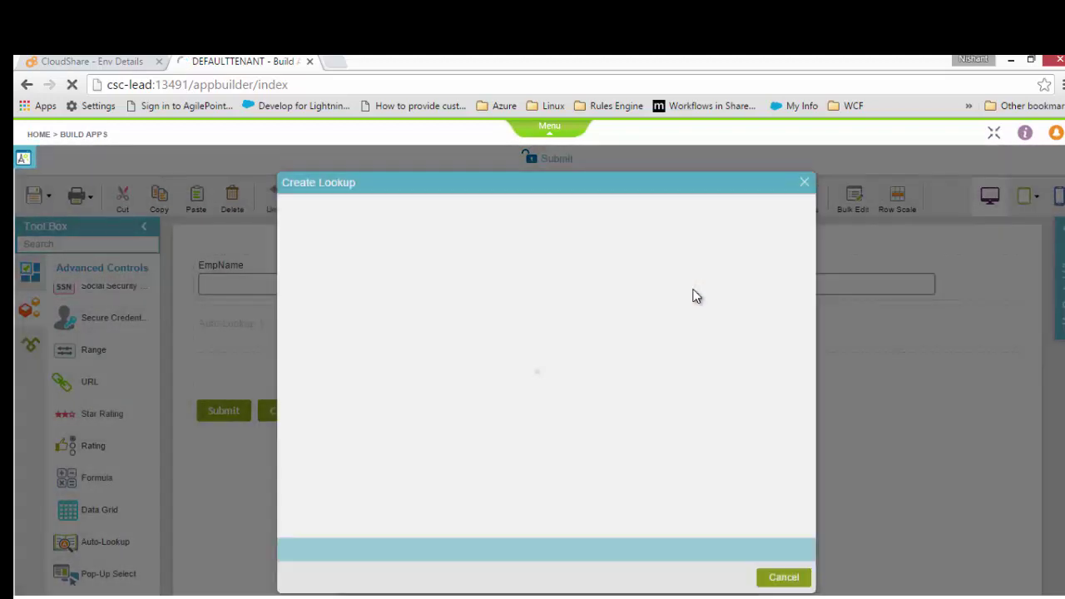
click(379, 393)
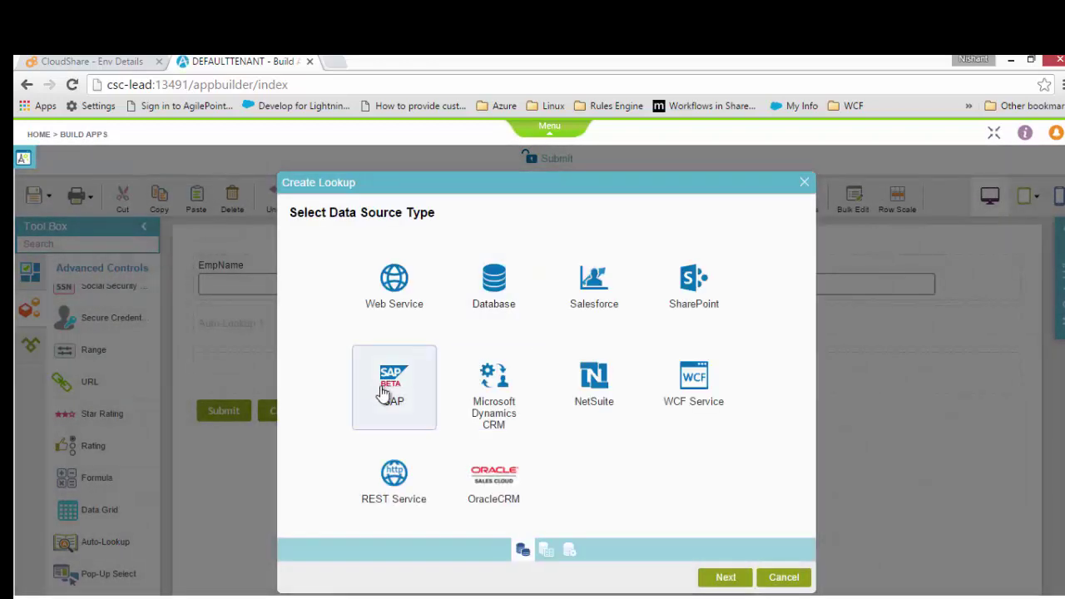
click(724, 578)
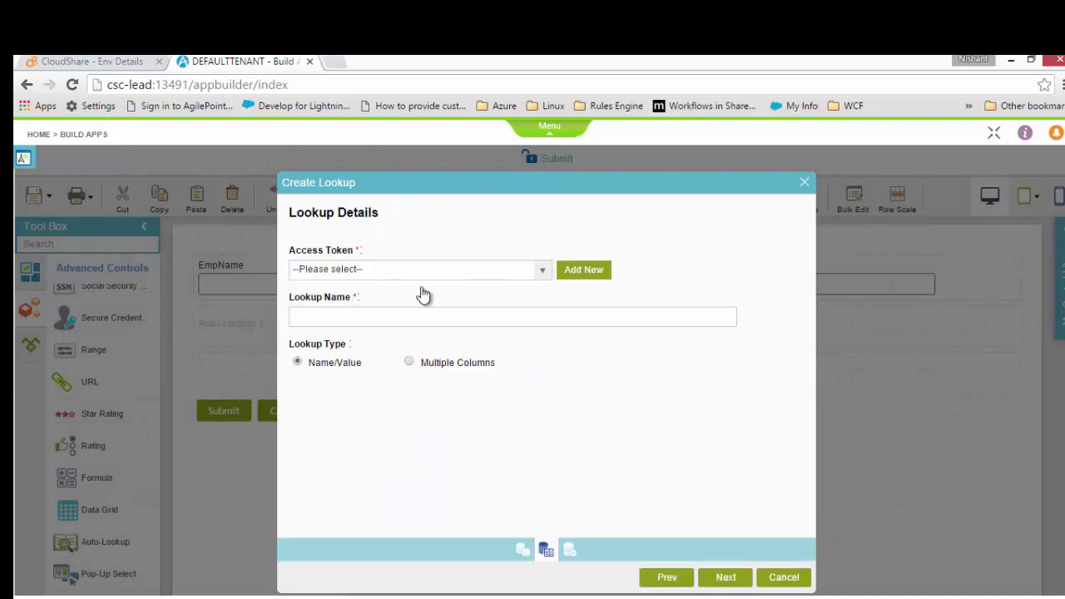
click(582, 271)
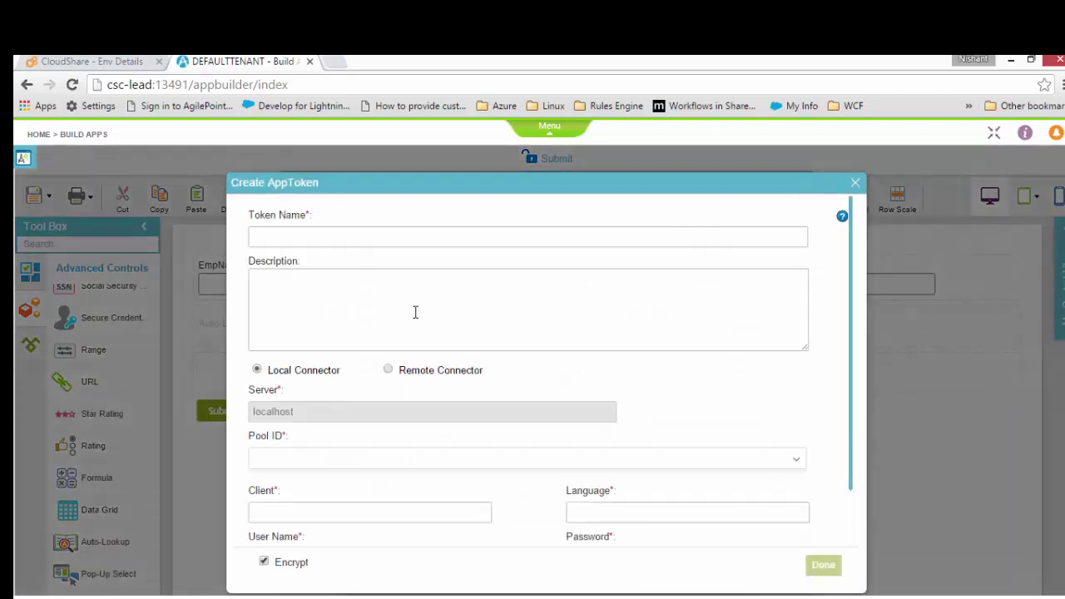
Step: Enter 'SAP End User Credential Demo' as the token name and open the Pool ID list
click(362, 238)
key(ctrl+v)
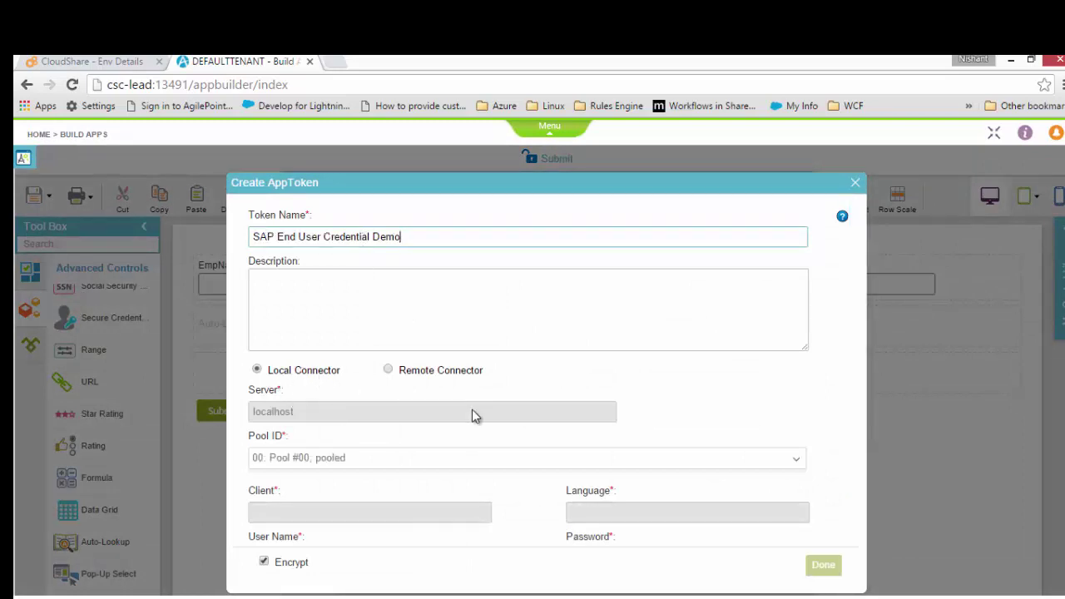
click(479, 461)
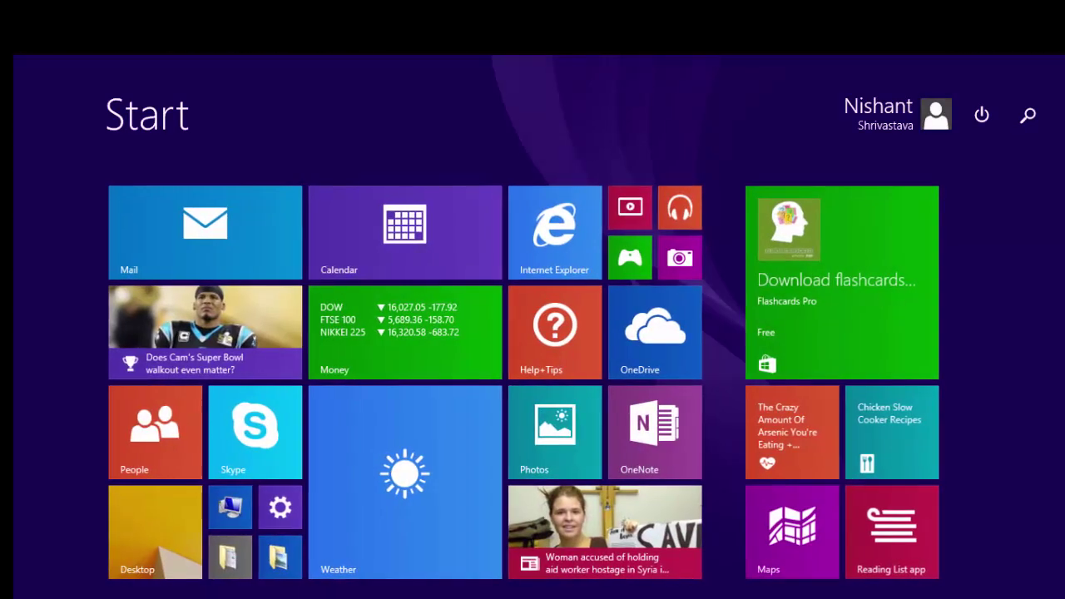
Step: Run SAP Connection Hub Administration as administrator and validate pool 02: Pool #02; user
text(sap Logon)
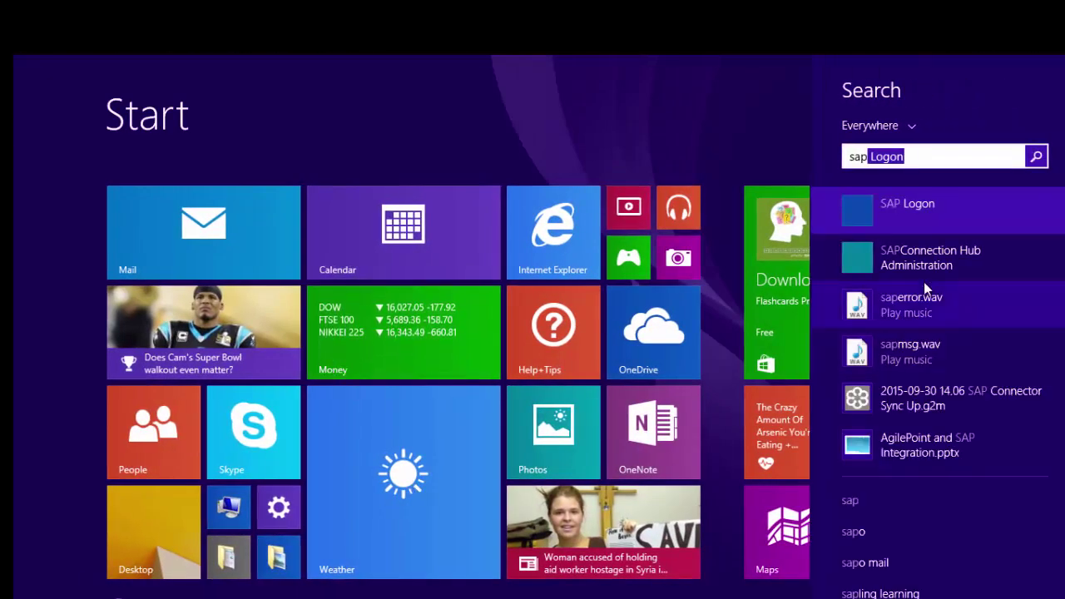
right_click(919, 257)
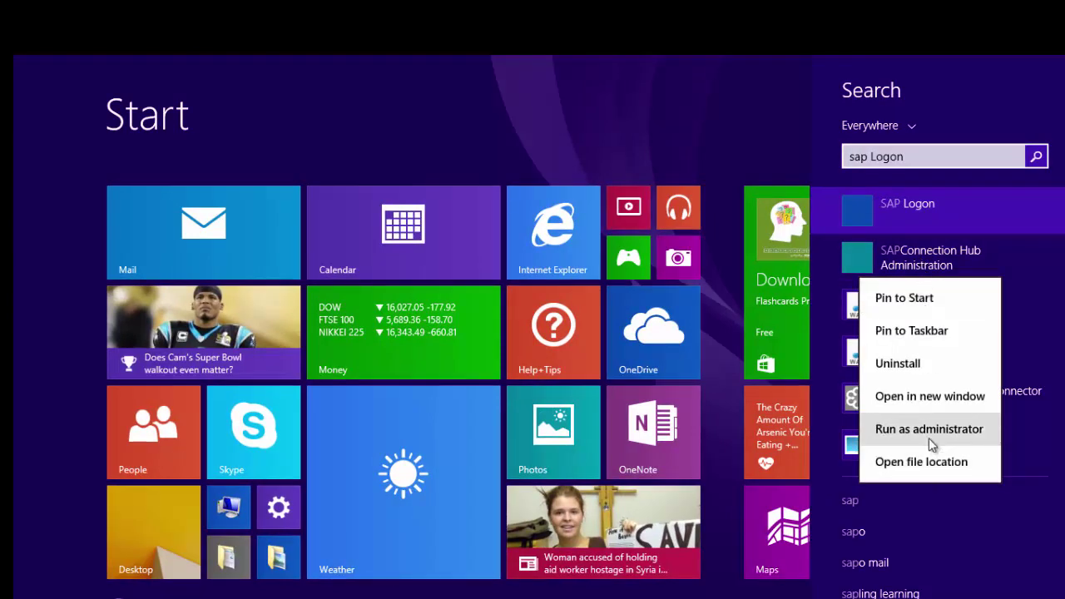
click(928, 429)
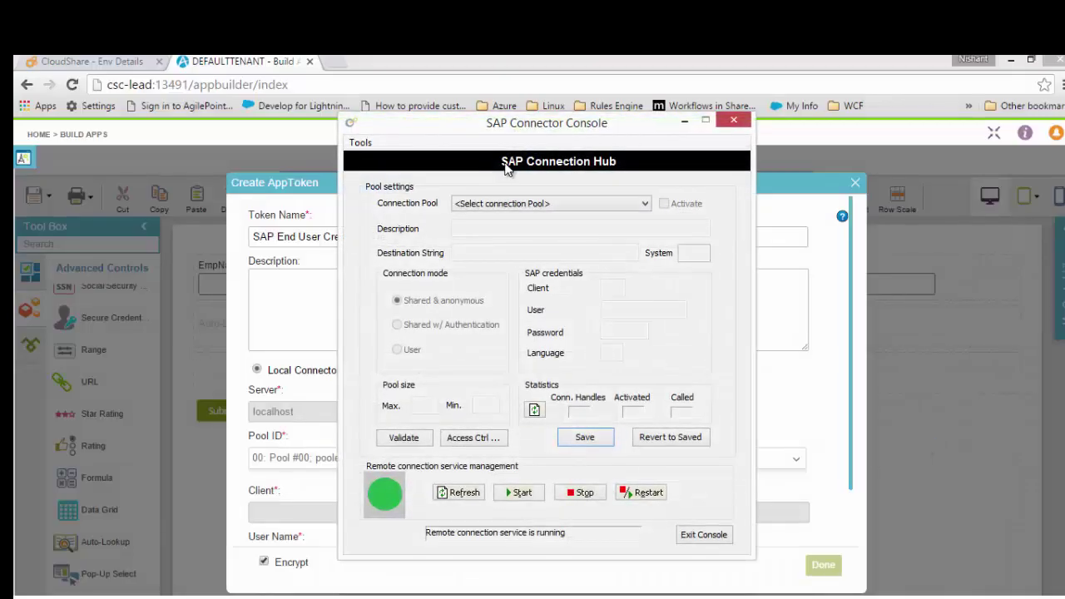
click(549, 203)
click(543, 296)
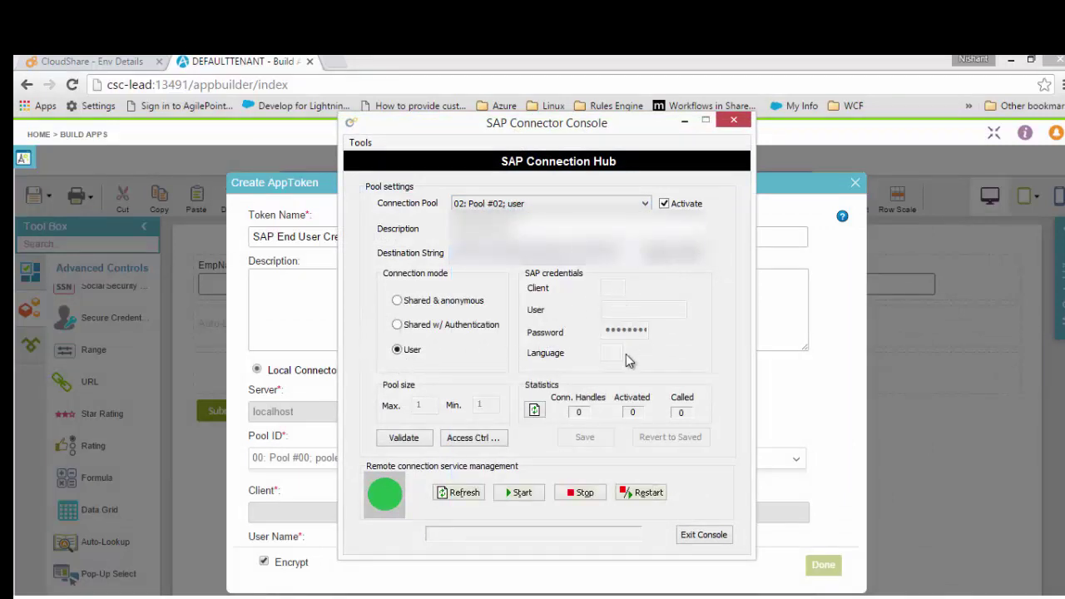
click(423, 438)
Step: Close the connector console and choose pool 02: Pool #02: user for the token
click(736, 123)
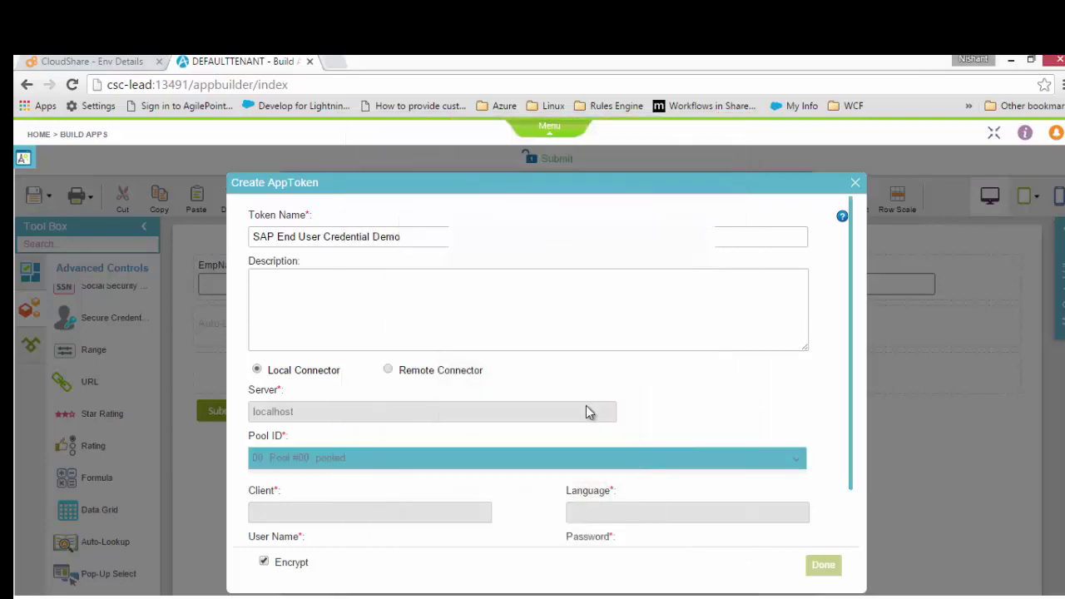
drag(855, 464, 861, 545)
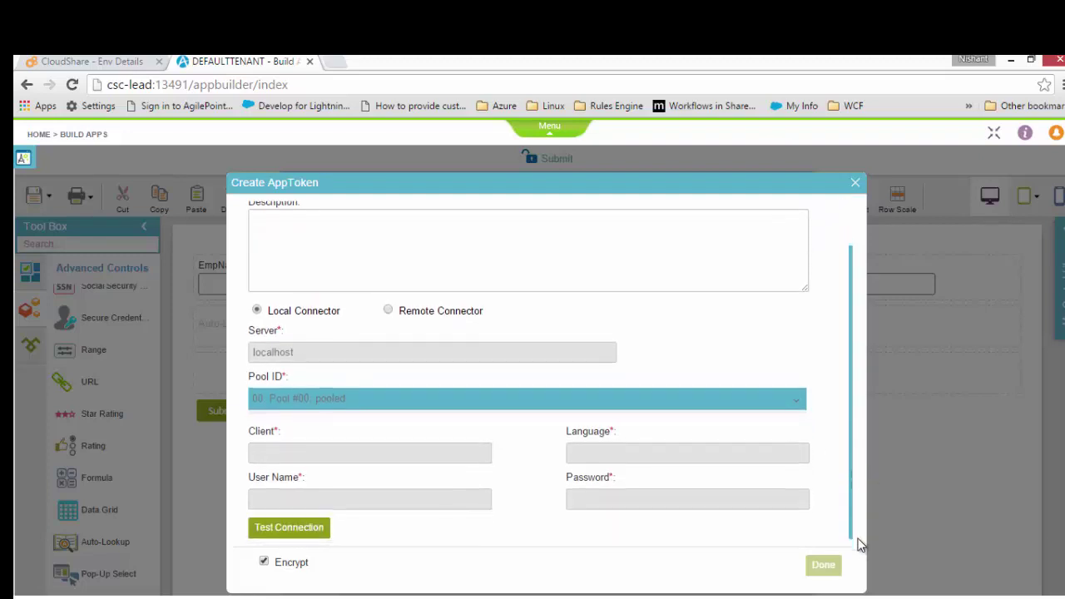
click(376, 407)
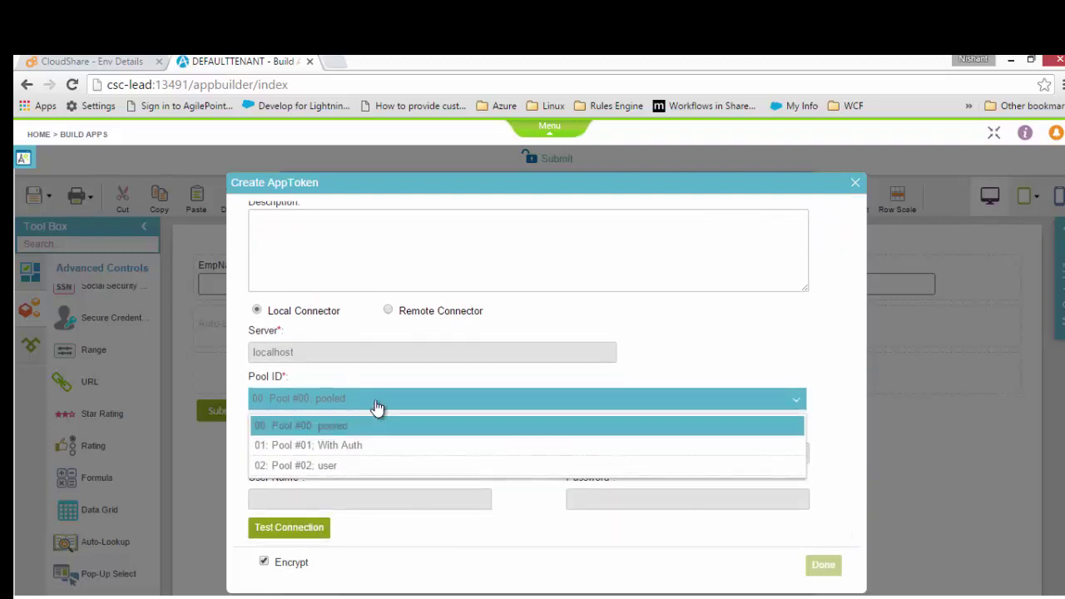
click(360, 465)
Step: Enter client 800, language en and the SAP user name and password, test, and save the token
click(355, 451)
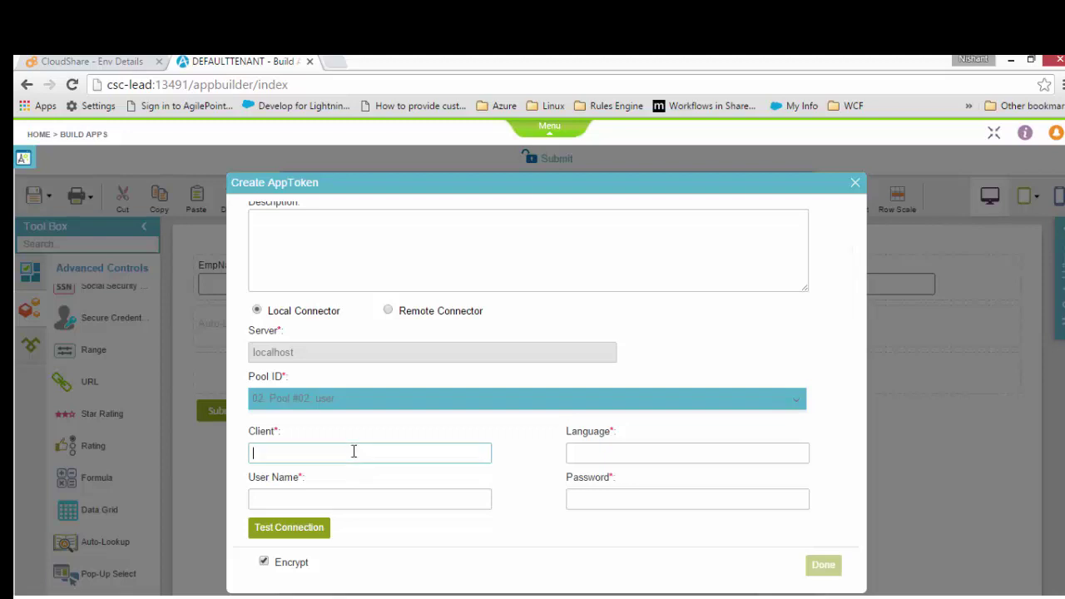
text(800)
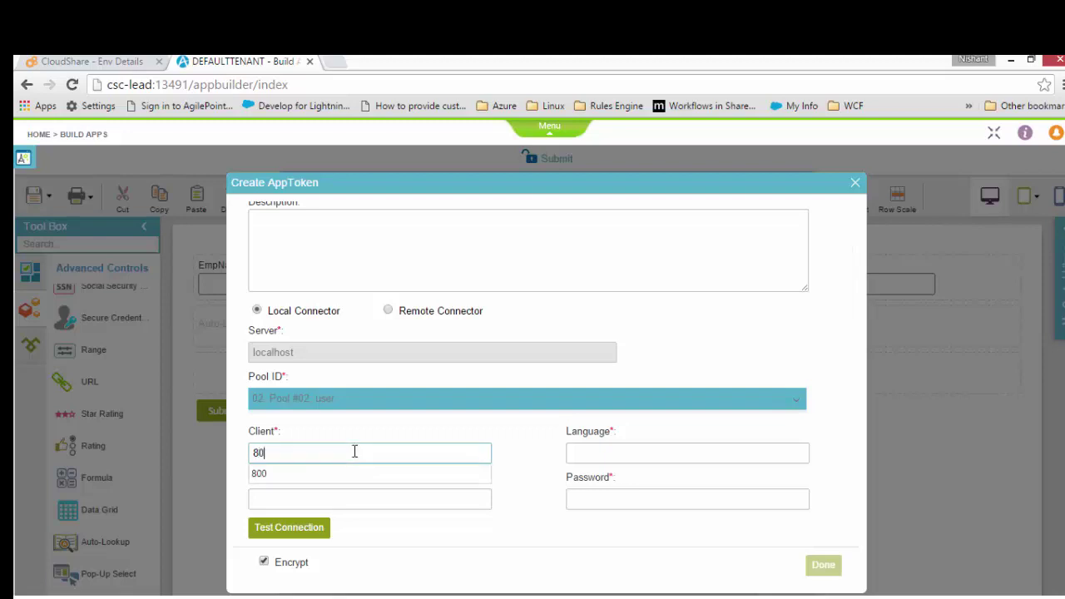
key(Tab)
text(en)
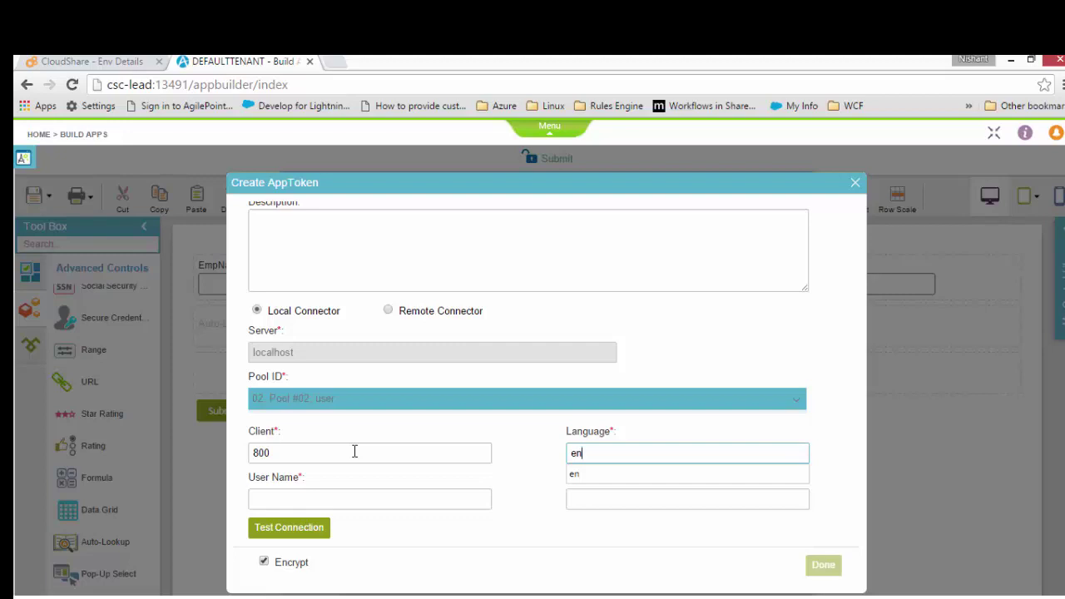
key(Tab)
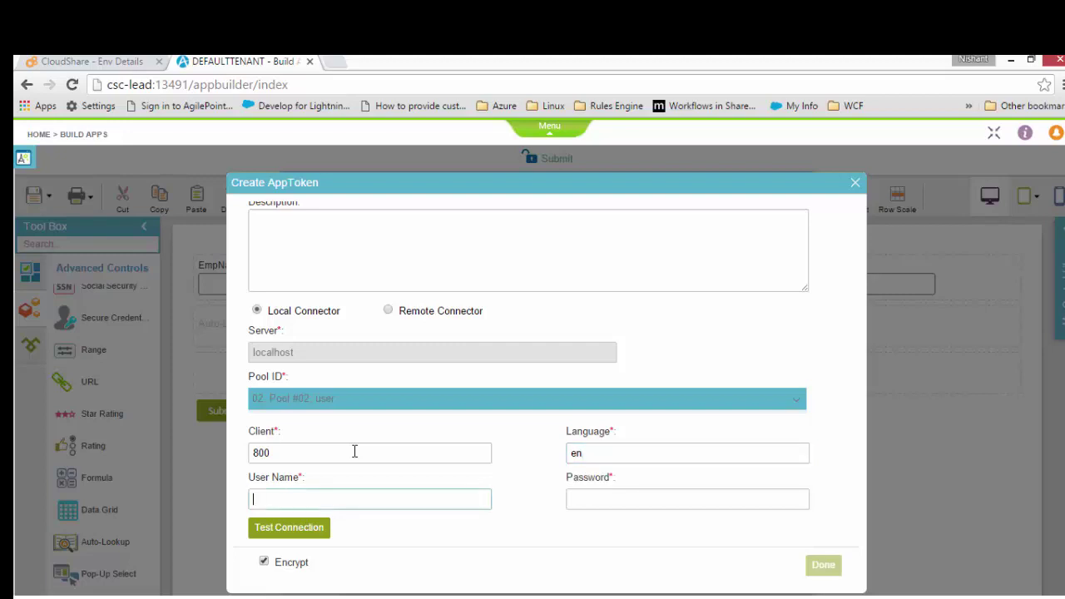
text(brock)
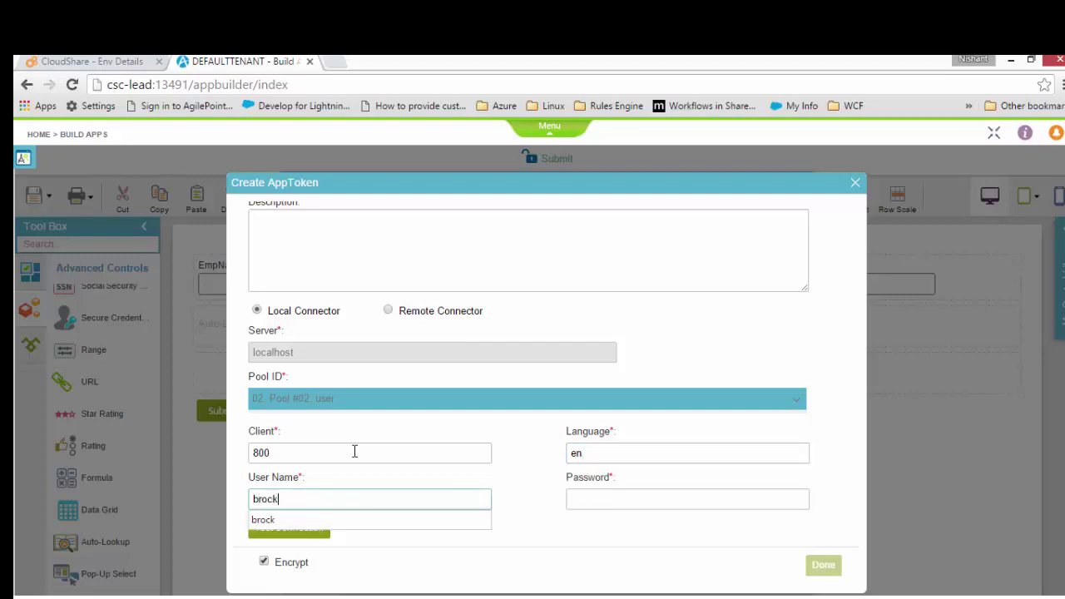
key(Tab)
text(••••)
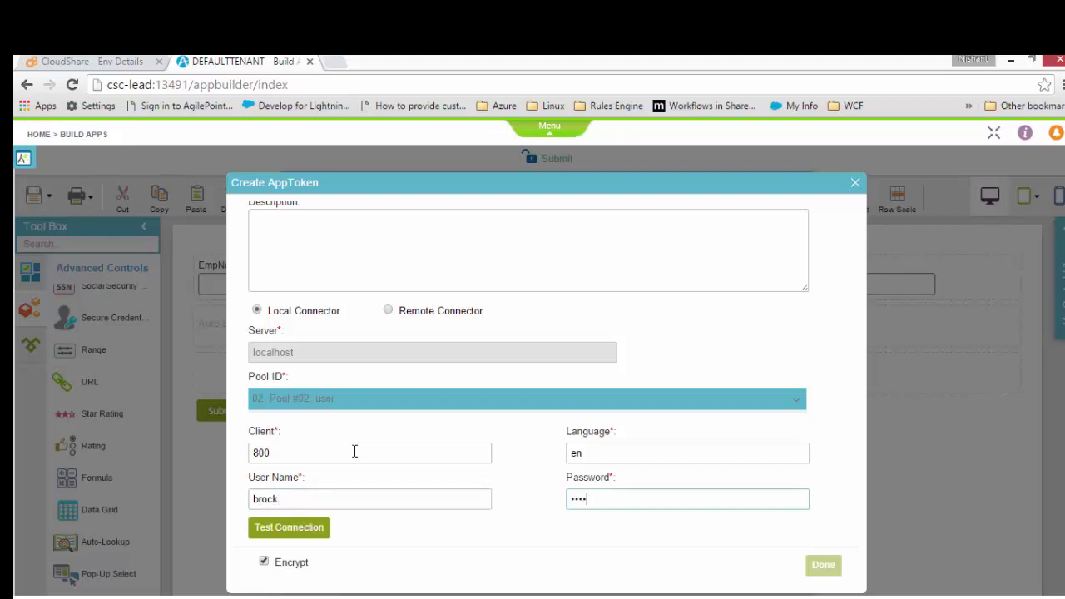
text(••••)
click(304, 533)
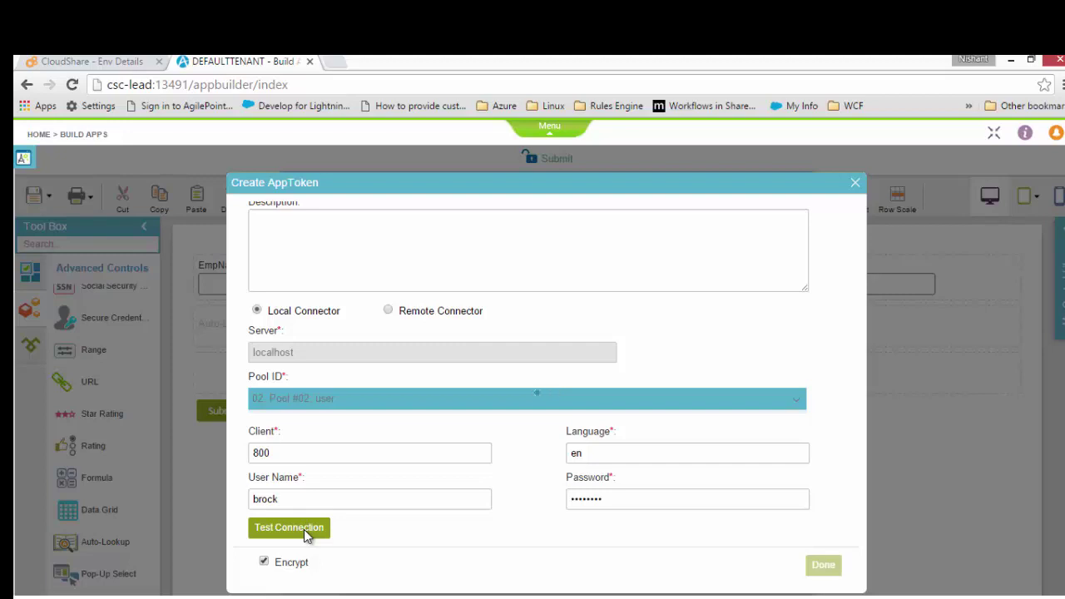
click(304, 532)
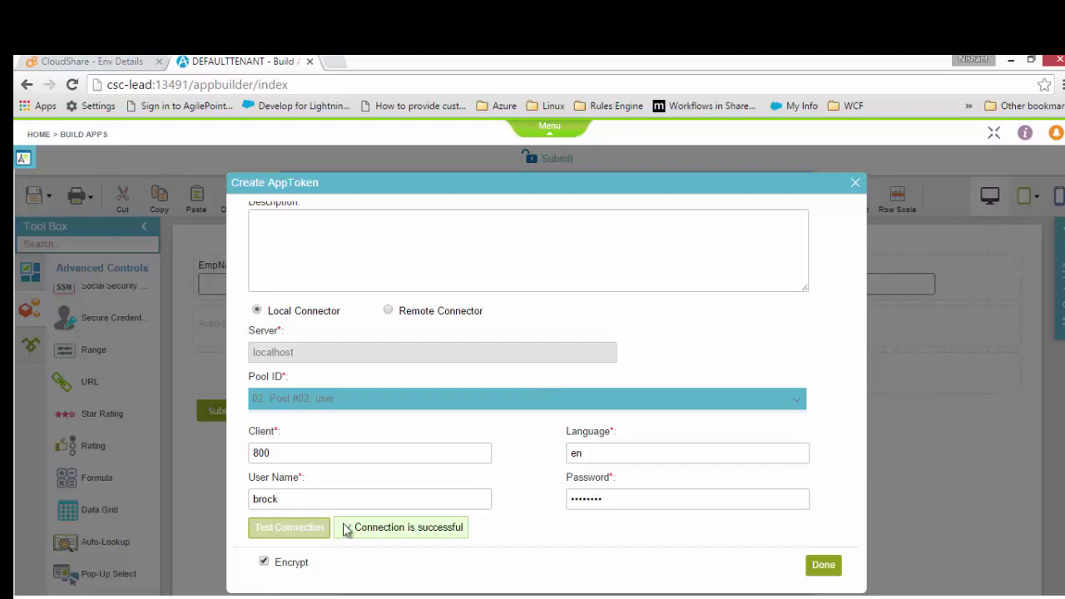
click(822, 567)
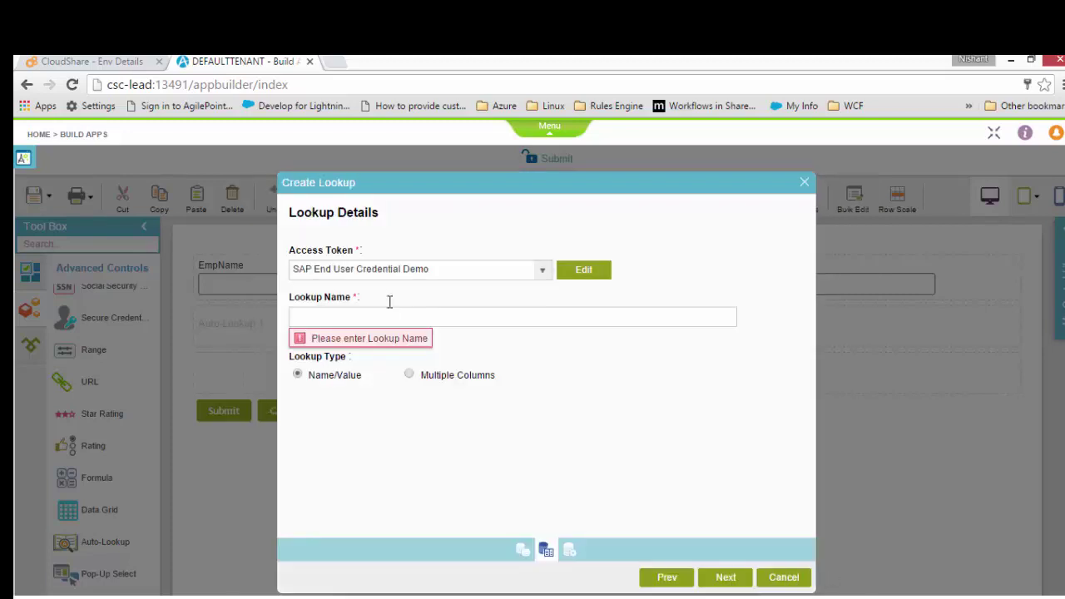
Step: Name the lookup GetUserID and set it to return multiple columns
key(ctrl+v)
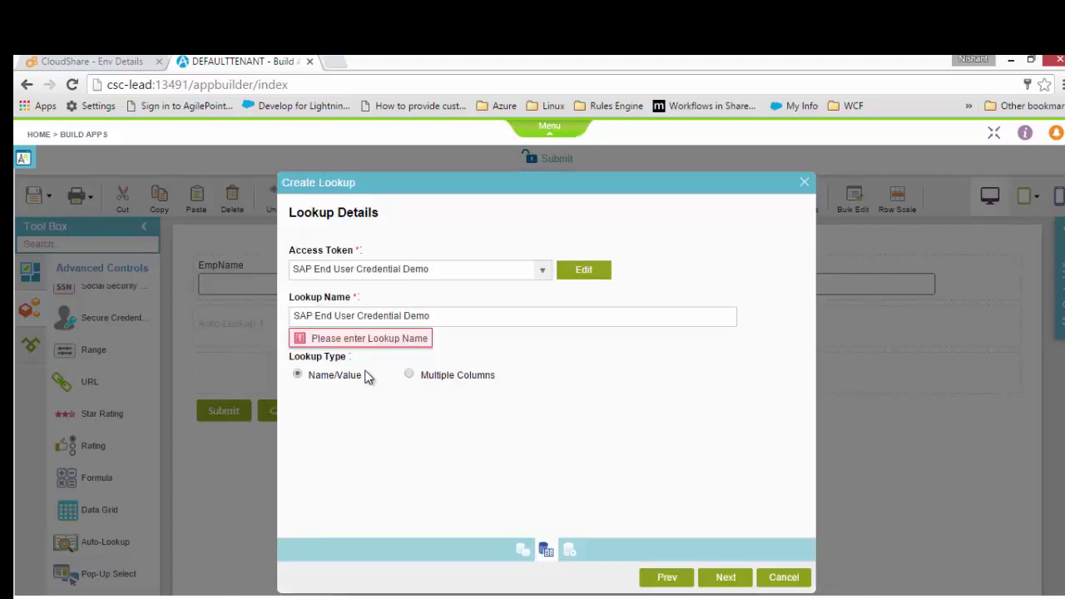
key(ctrl+a)
text(G)
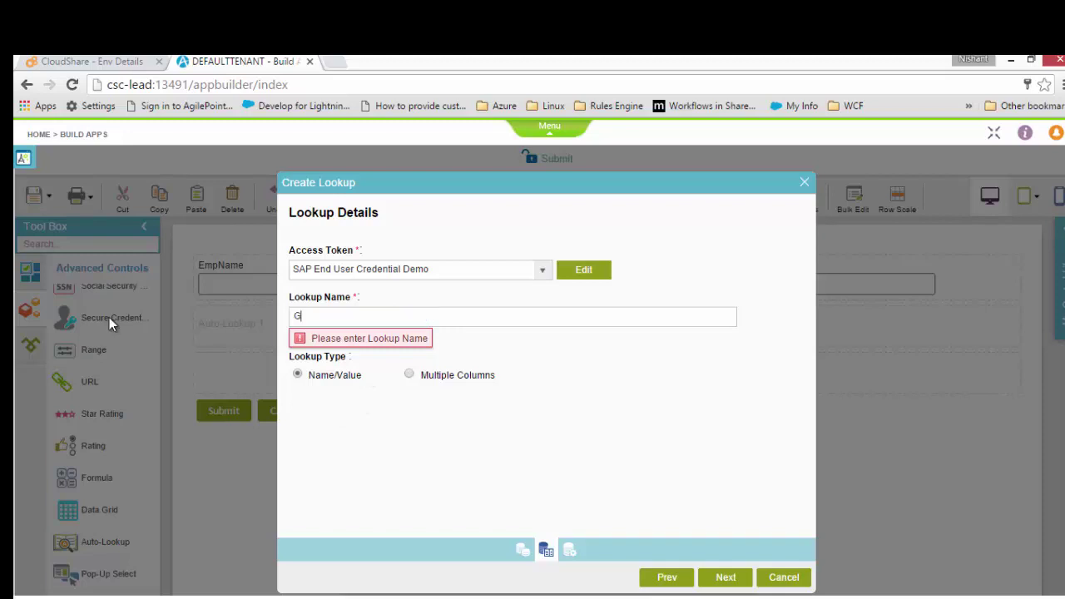
text(etUserID)
click(409, 379)
click(409, 362)
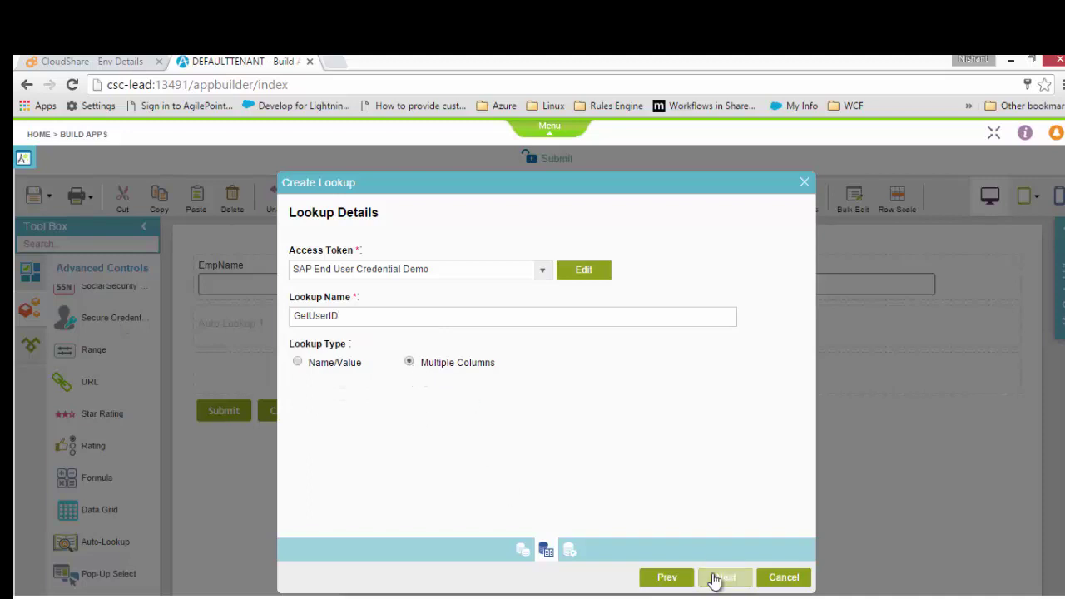
click(725, 578)
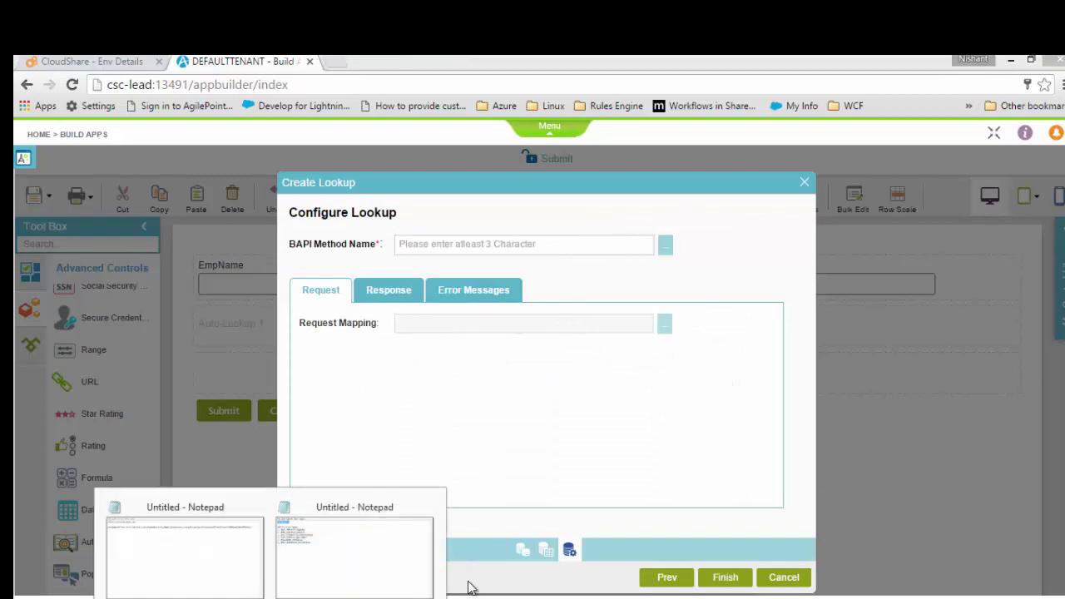
Step: Paste BAPI_USR01DOHR from the notes and pick BAPI_USR01DOHR_GETEMPLOYEE from the method search
click(361, 561)
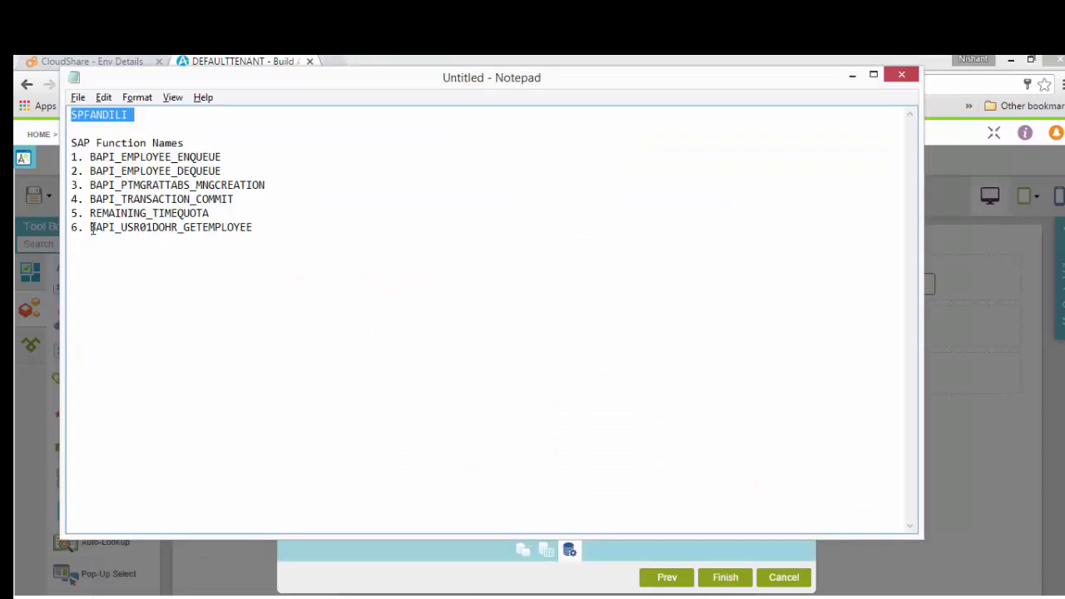
drag(90, 227, 176, 230)
key(ctrl+c)
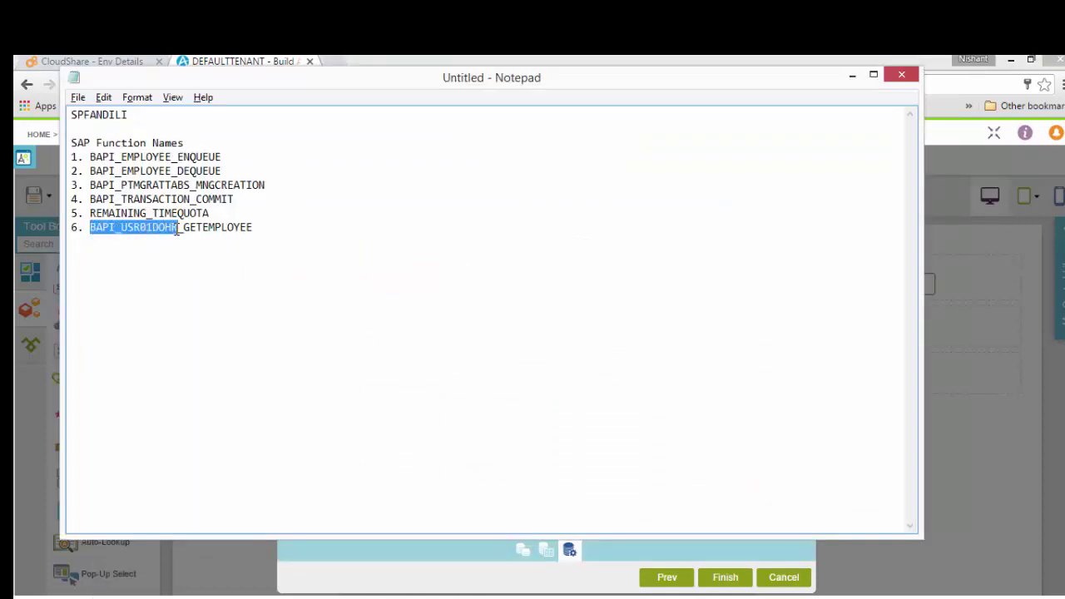
key(alt+Tab)
click(429, 249)
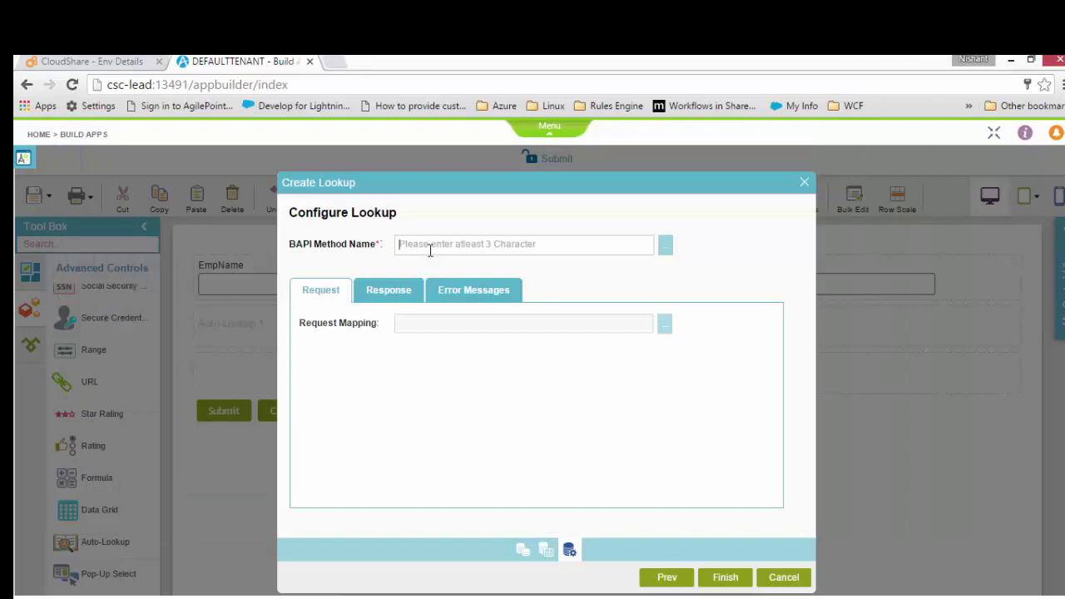
key(ctrl+v)
click(668, 248)
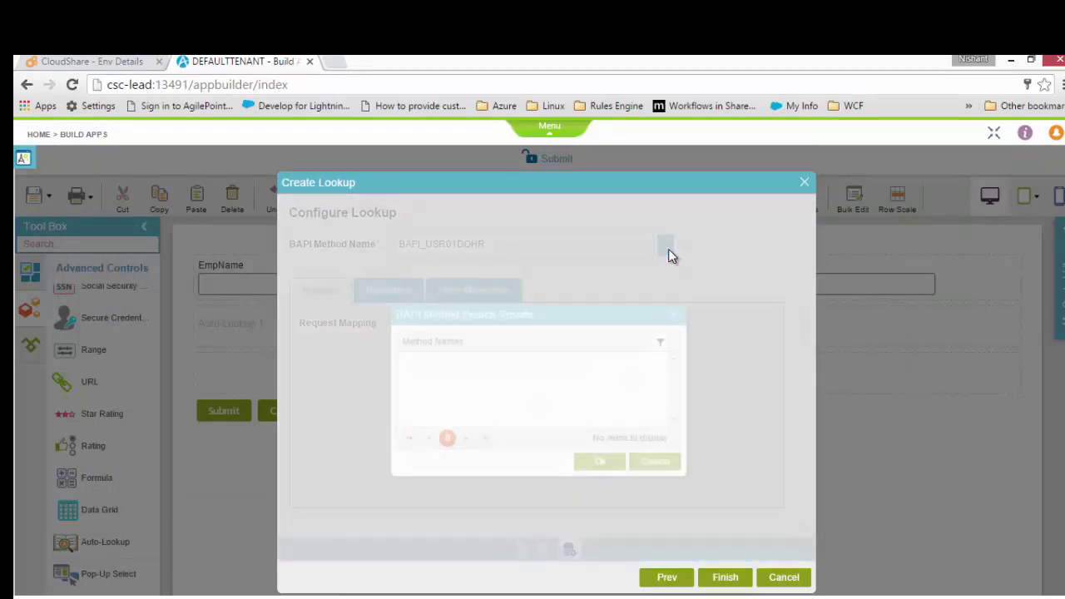
click(515, 359)
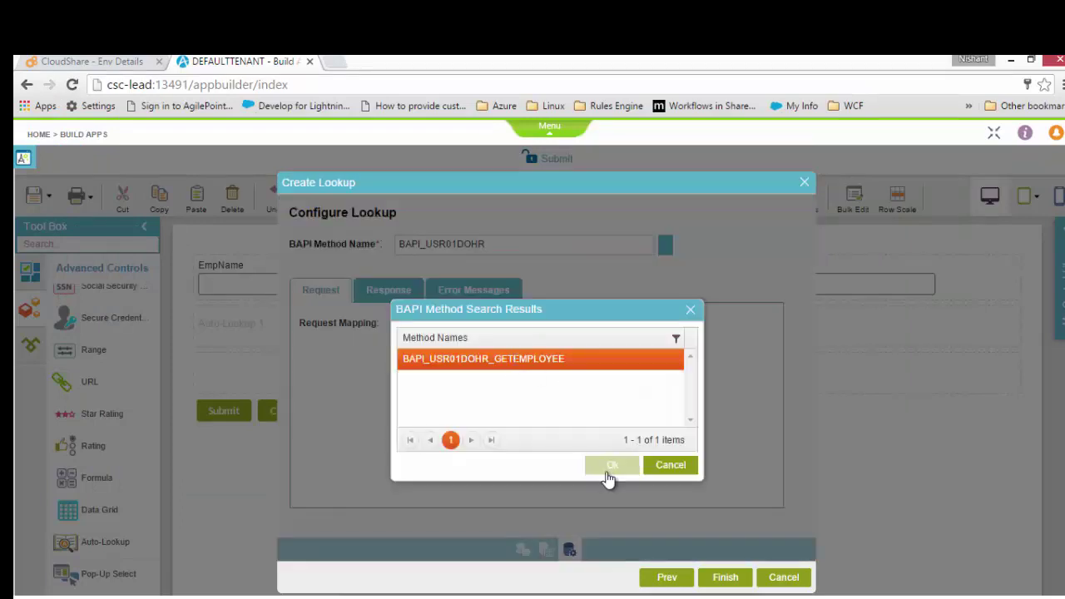
click(608, 466)
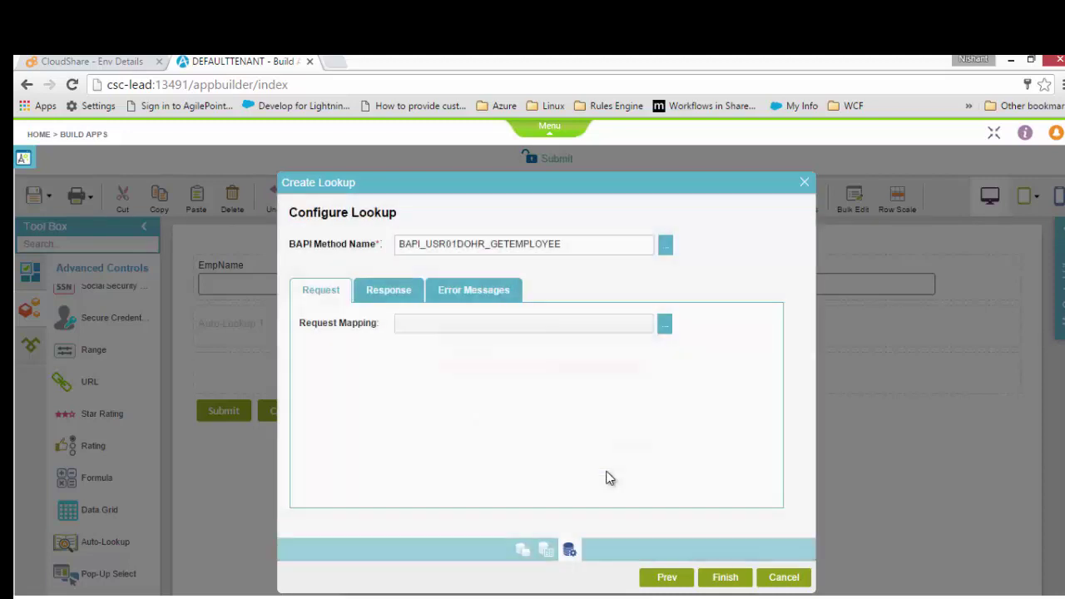
Step: Map the EmpName form field to the GetUserID method's ID input in Request Mapping
click(665, 323)
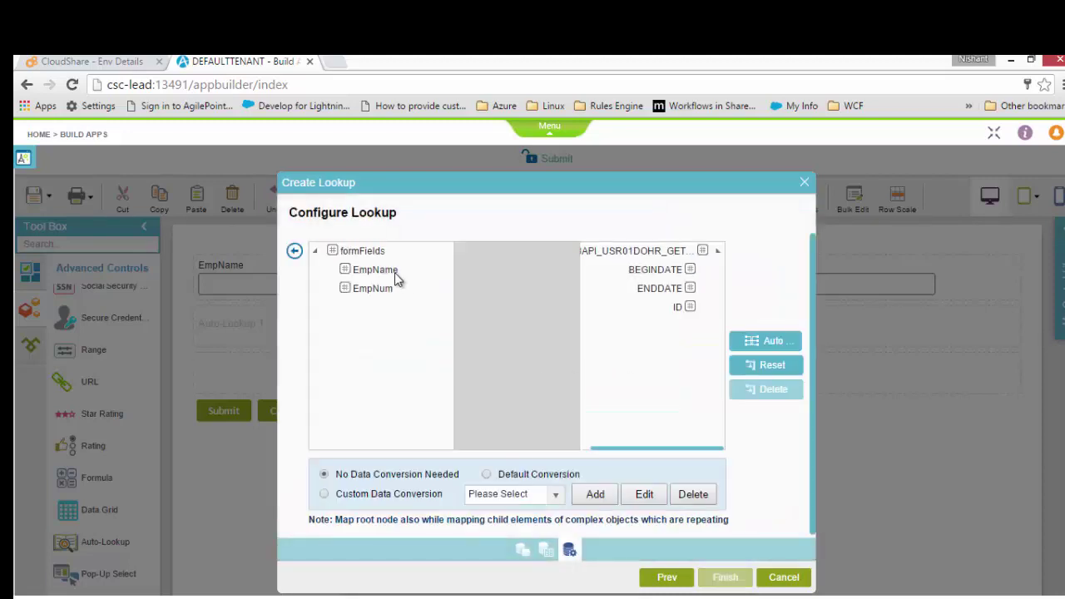
drag(396, 280, 684, 312)
drag(399, 278, 678, 312)
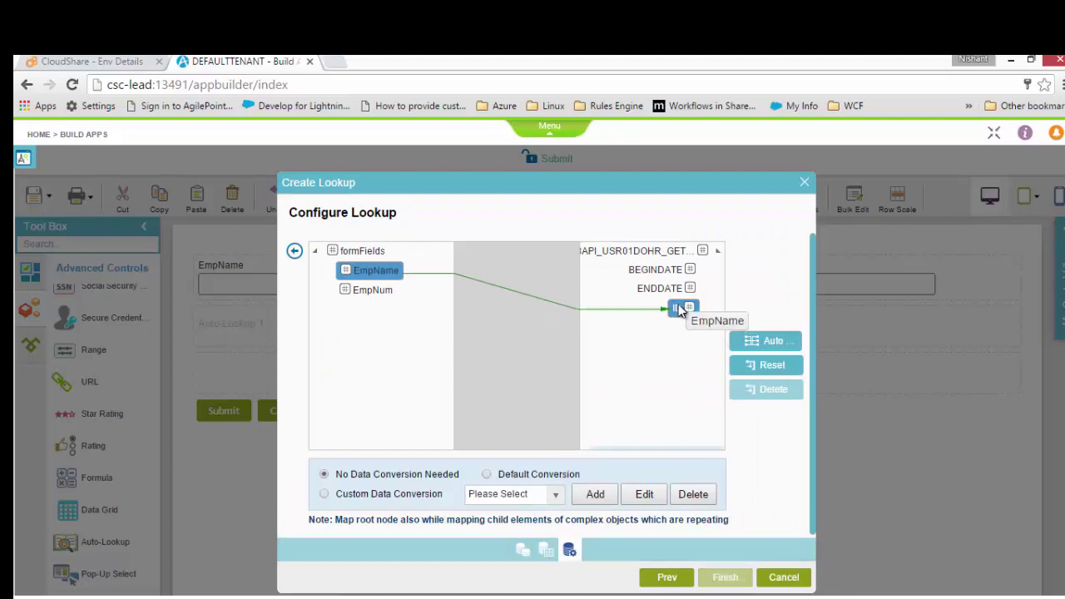
click(296, 252)
Step: Map the response's EMPLOYEENUMBER to EmpNum and finish the GetUserID lookup
click(388, 289)
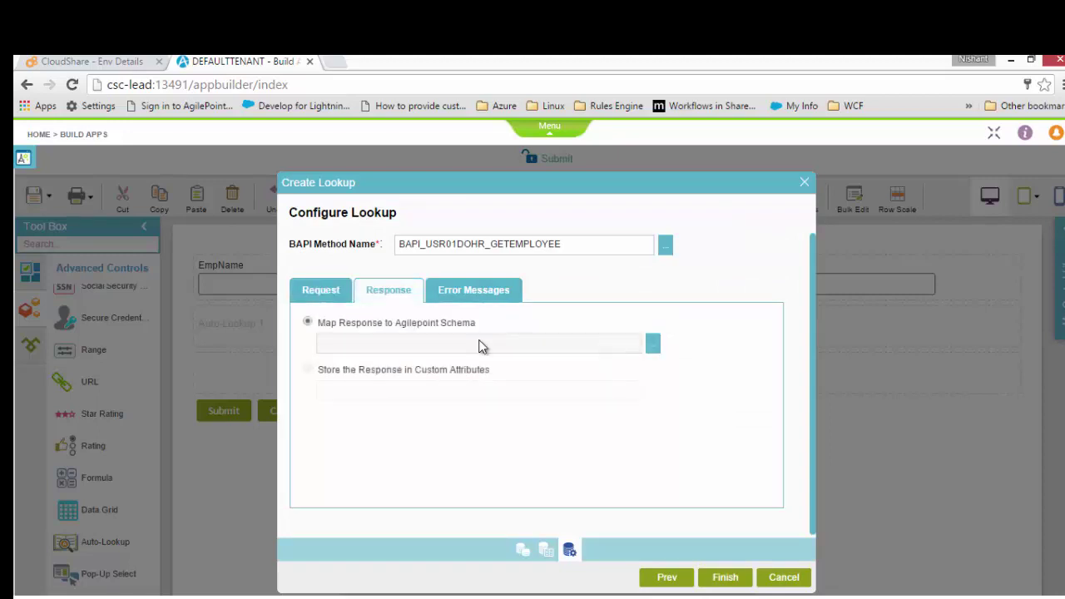
click(654, 351)
drag(440, 274, 678, 290)
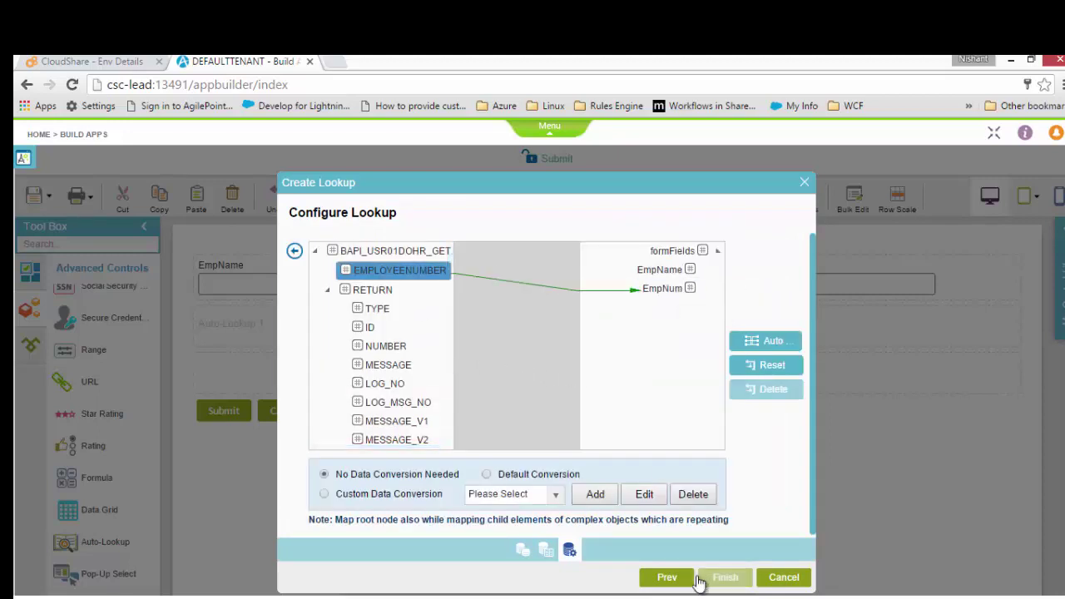
click(297, 252)
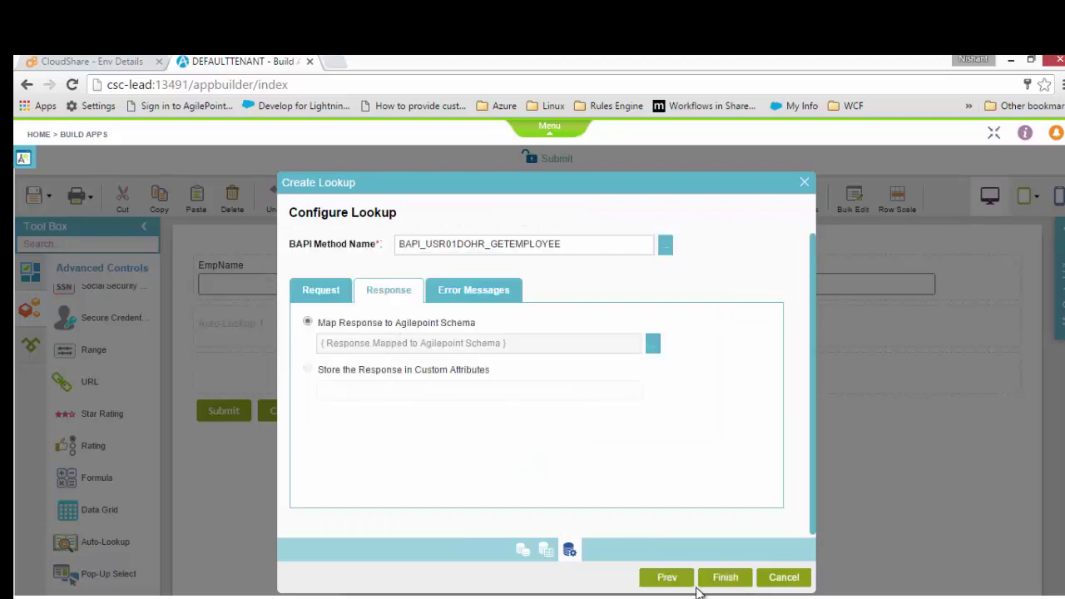
click(723, 583)
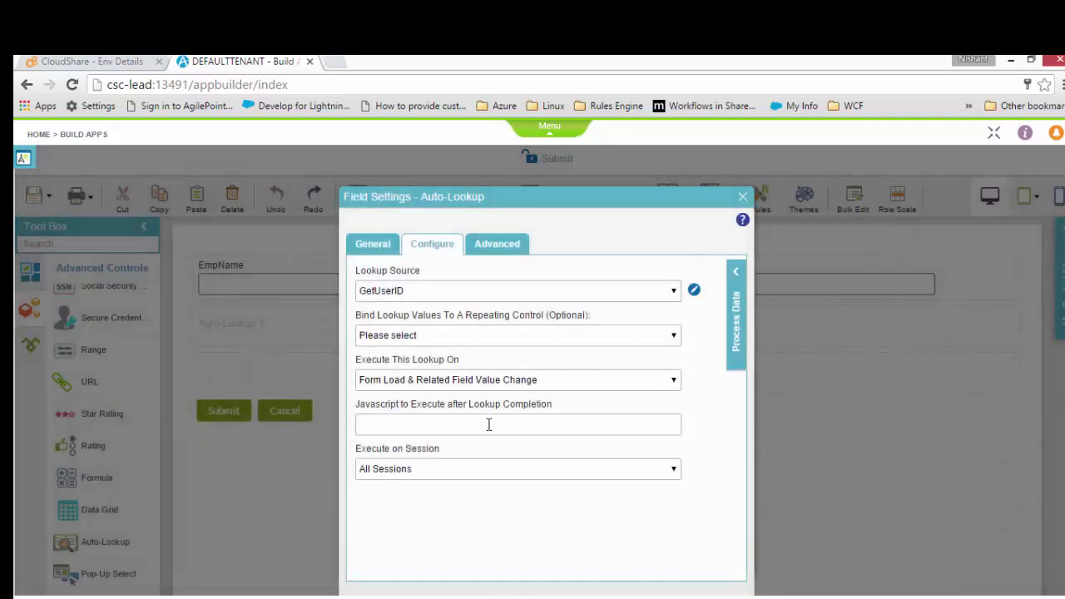
Step: Set the Auto-Lookup to run when the EmpName field's value changes
click(505, 382)
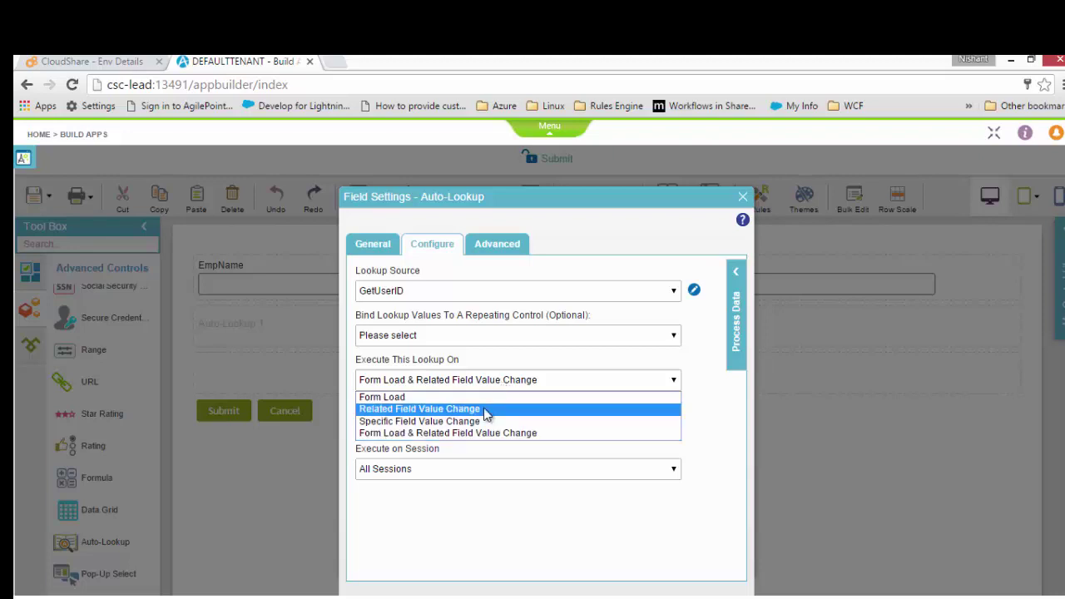
click(486, 421)
click(489, 424)
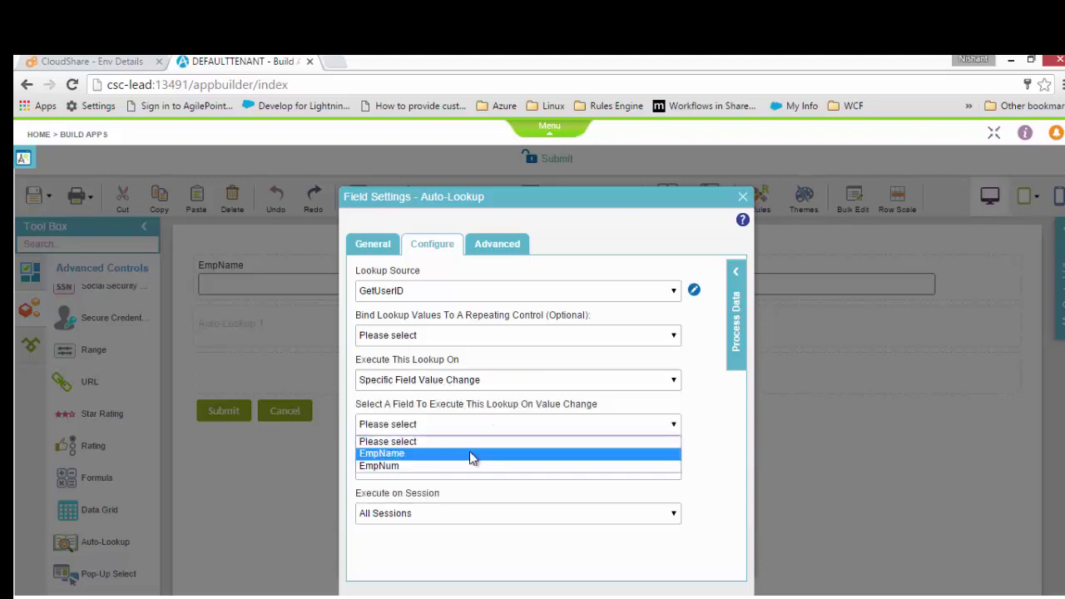
click(470, 454)
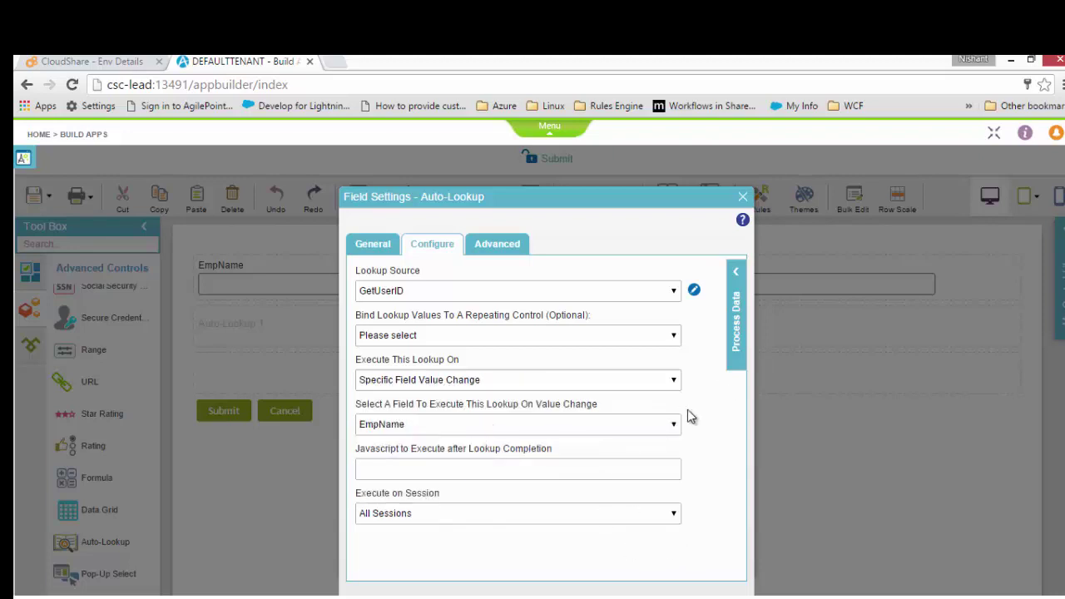
Step: Close the Auto-Lookup settings and preview the form as PC Browser
click(743, 198)
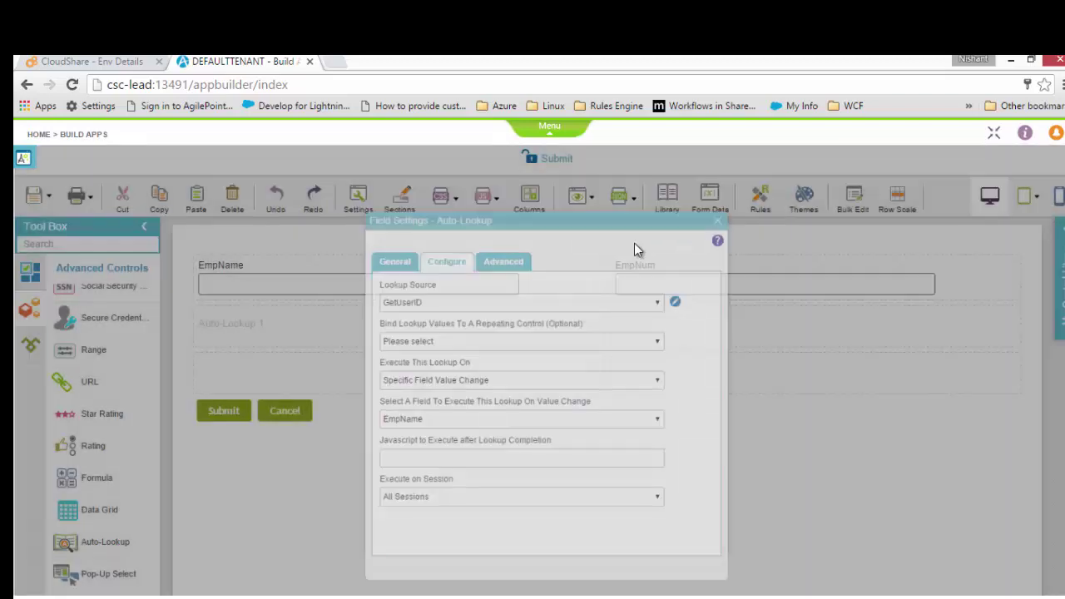
click(583, 197)
click(594, 218)
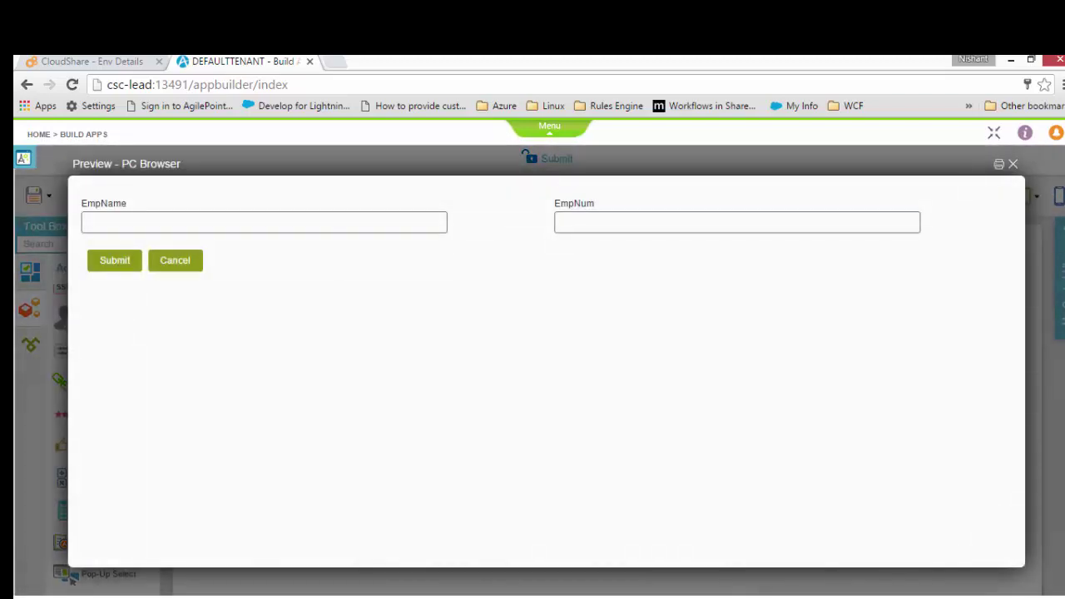
Step: Copy the SAP user name from the first line of the Notepad notes
mouse_move(399, 575)
click(354, 581)
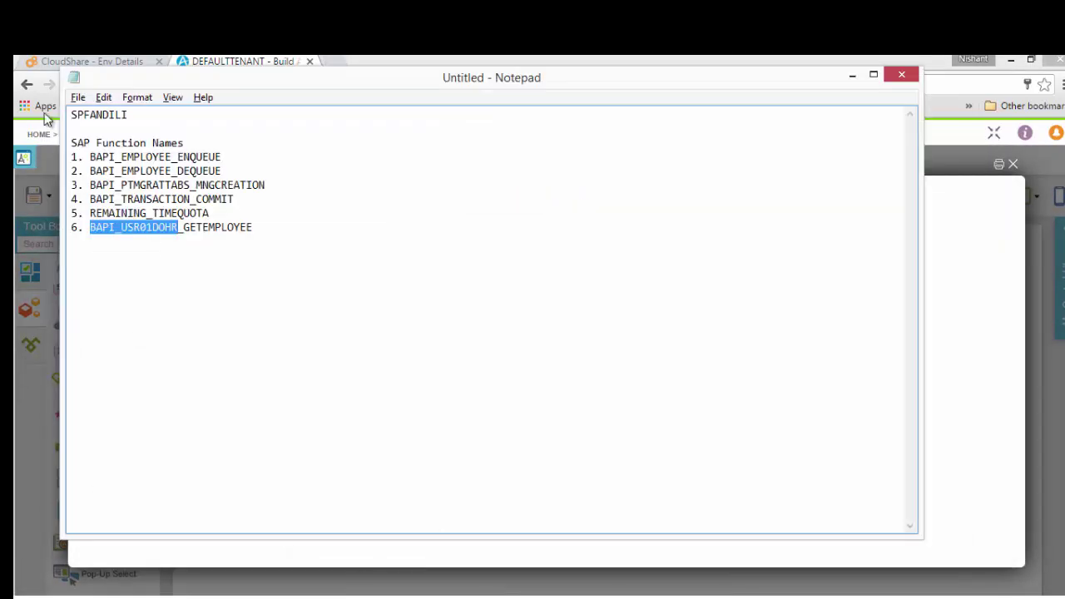
drag(70, 114, 130, 115)
key(ctrl+c)
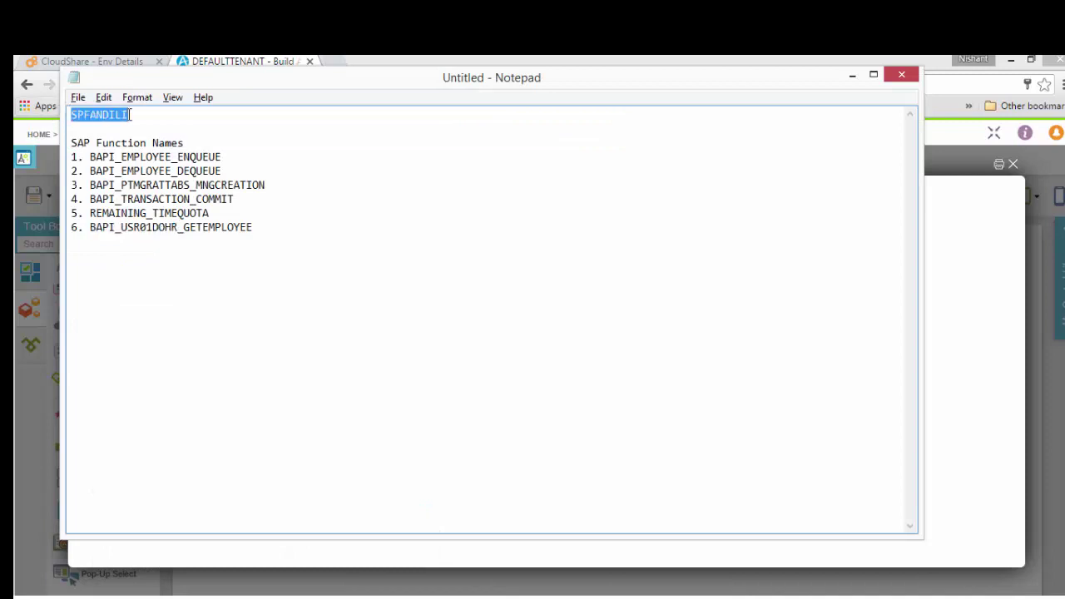
key(alt+Tab)
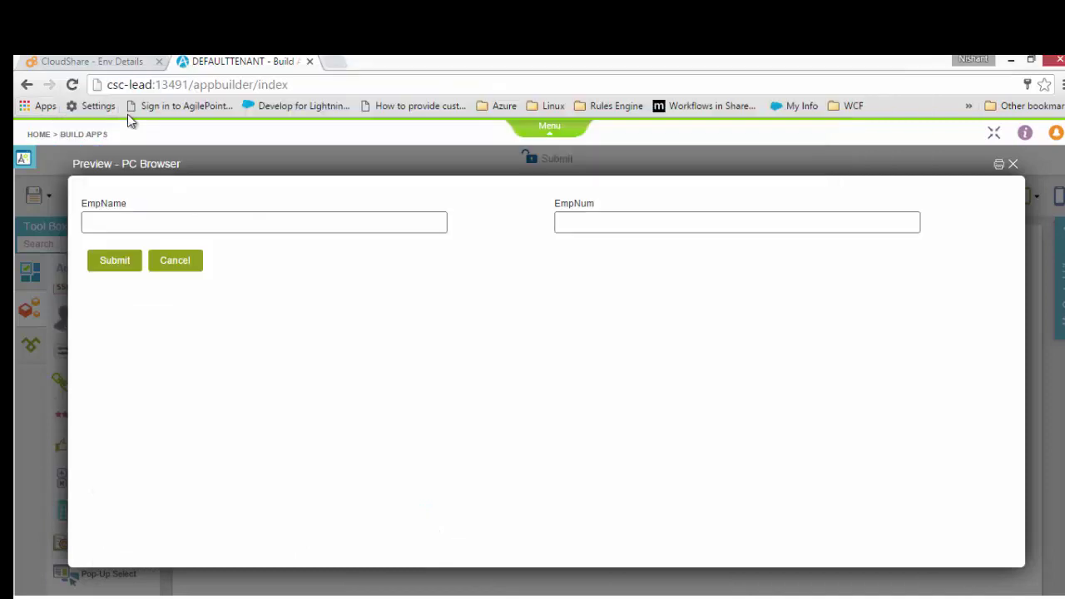
Step: Paste the user name into EmpName, tab out to auto-fill EmpNum, then close the preview
click(169, 225)
key(ctrl+v)
key(Tab)
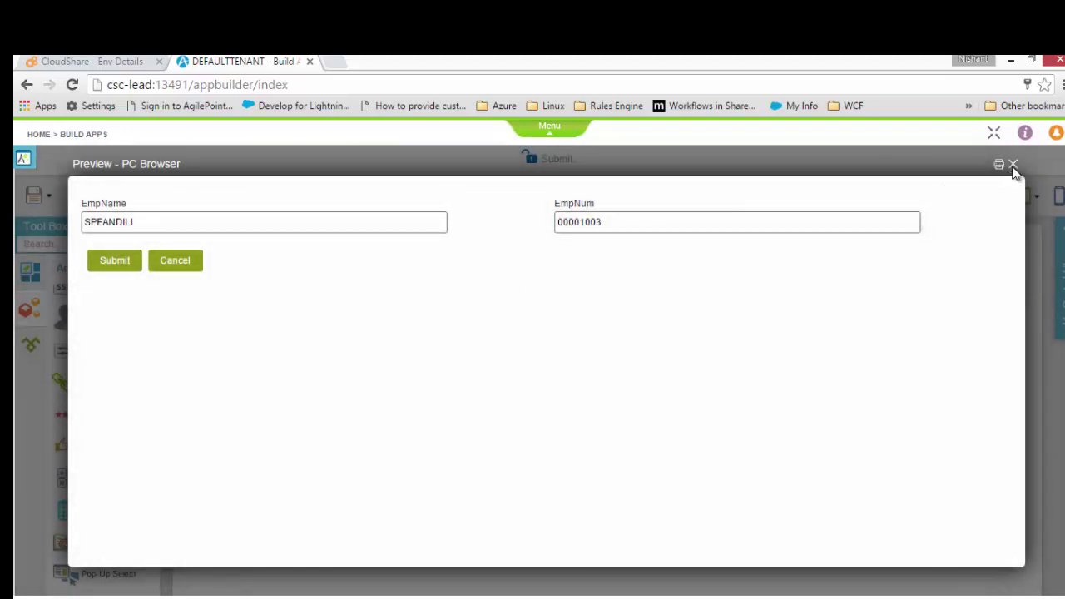
click(1013, 165)
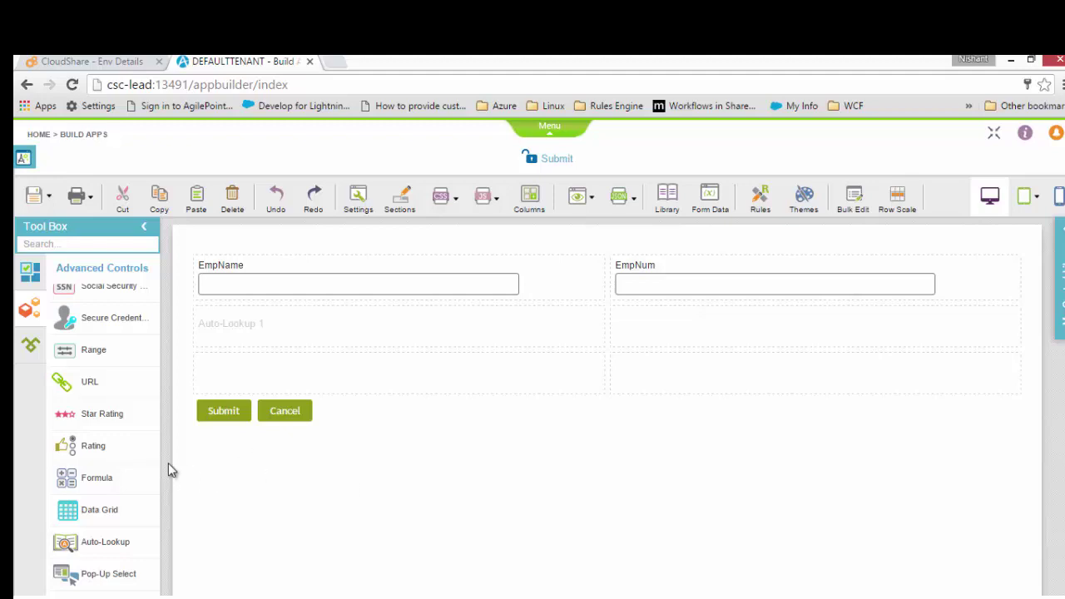
Step: Add a Secure Credentials field to the form's second row labelled 'SAP Credentials'
drag(159, 410, 164, 374)
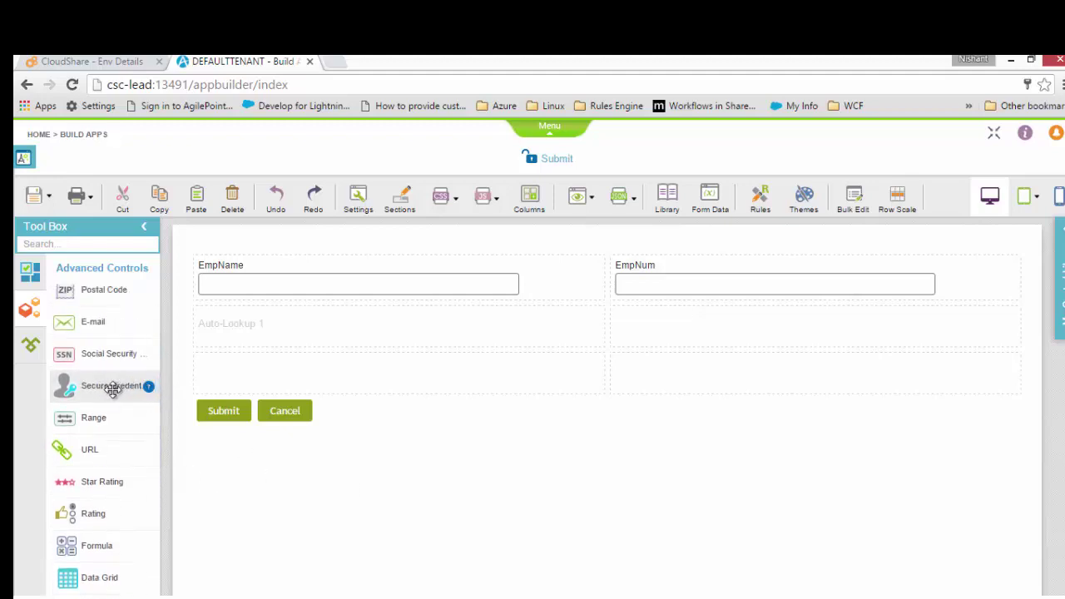
drag(113, 391, 659, 323)
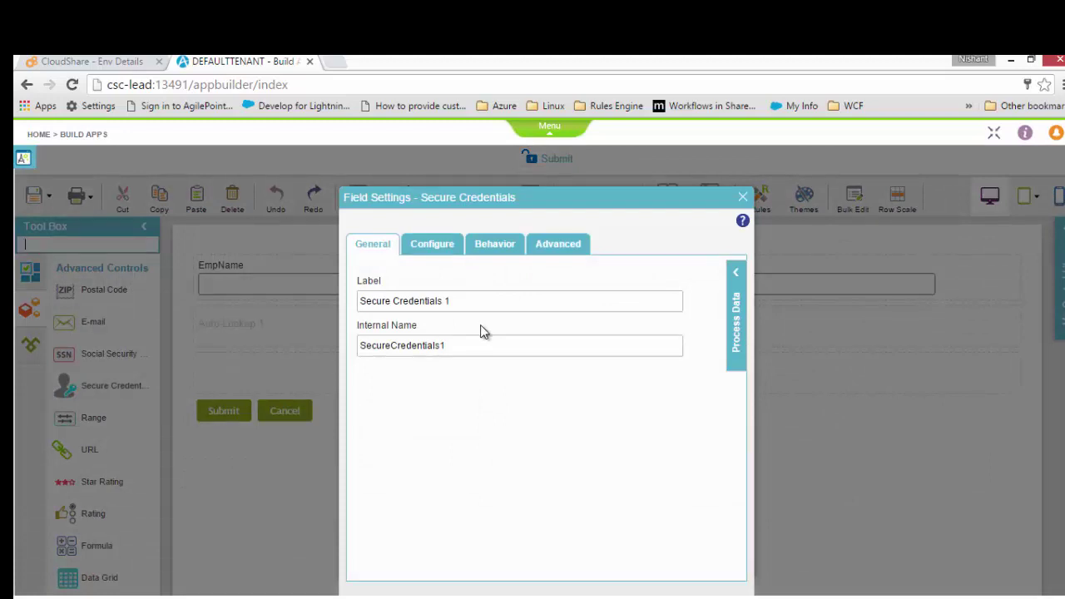
drag(470, 307, 282, 310)
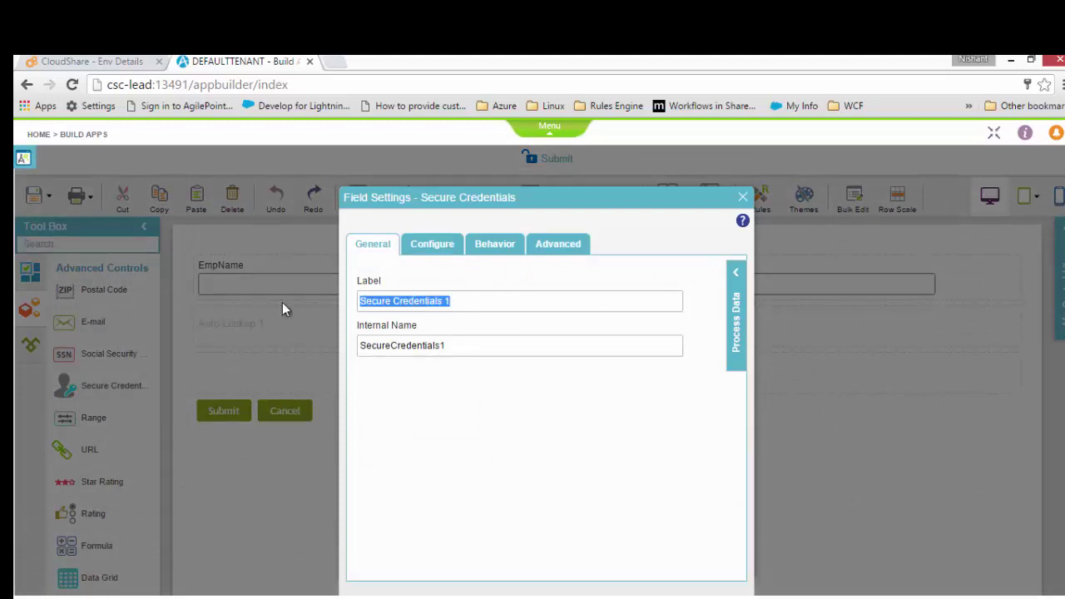
text(SAP)
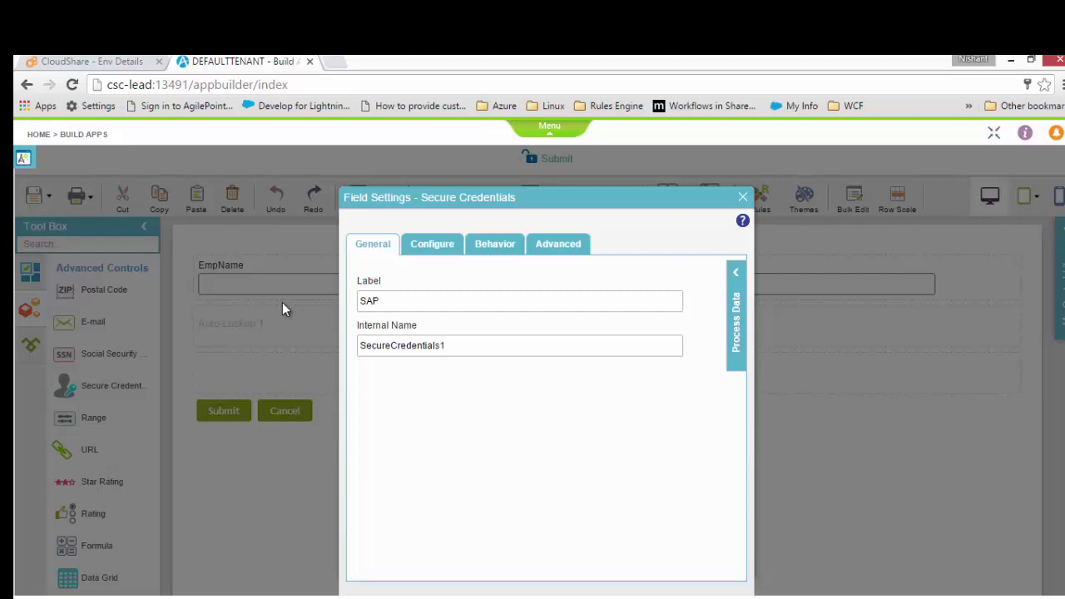
text(Credentials)
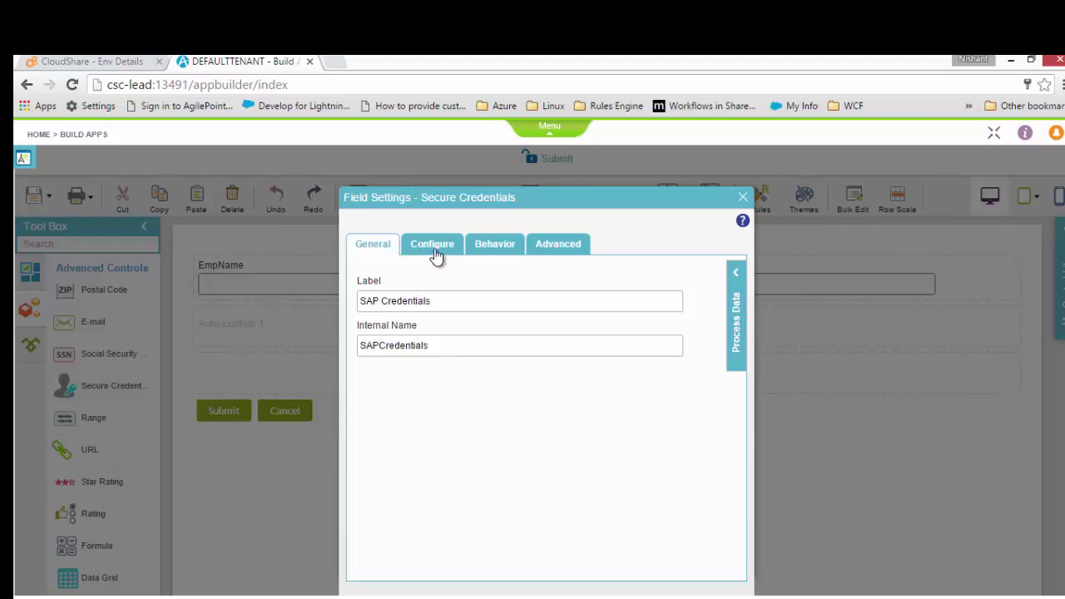
Step: Configure the credentials with system type SAP and the SAP End User Credential Demo access token
click(433, 248)
click(454, 293)
click(452, 299)
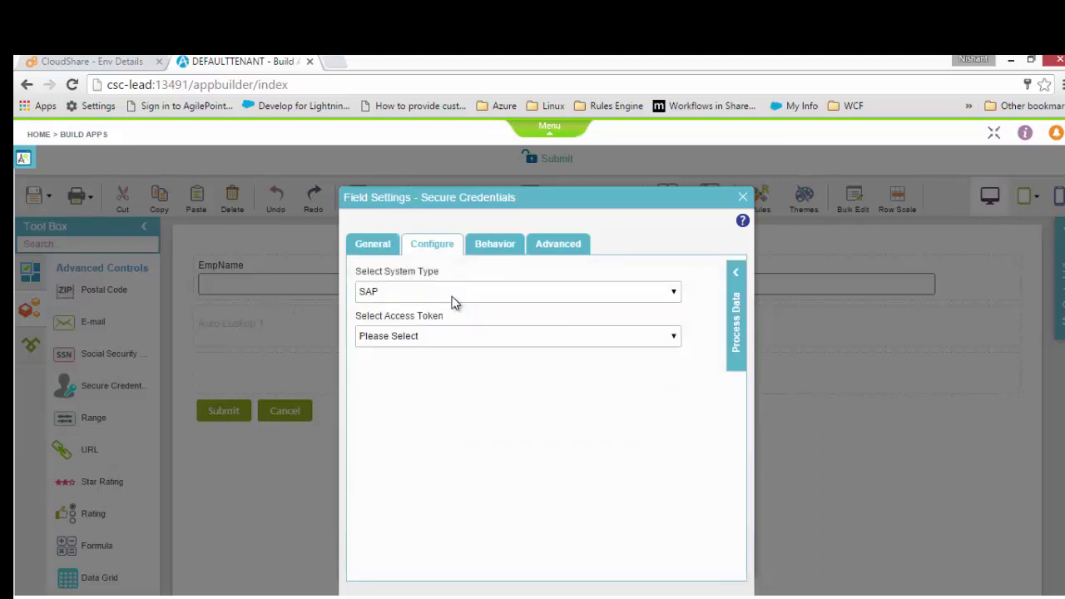
click(454, 337)
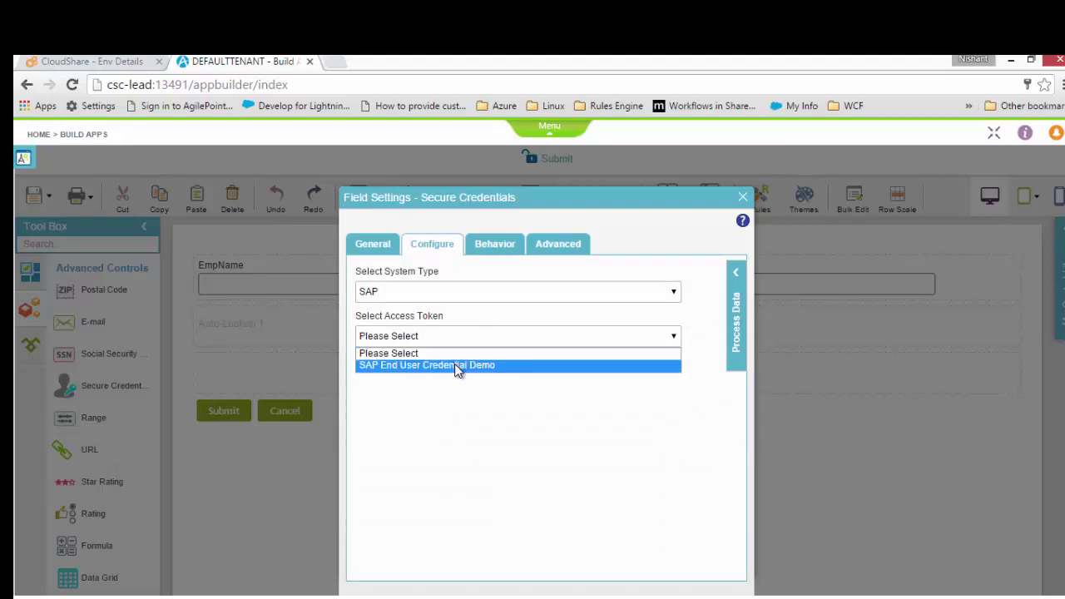
click(454, 364)
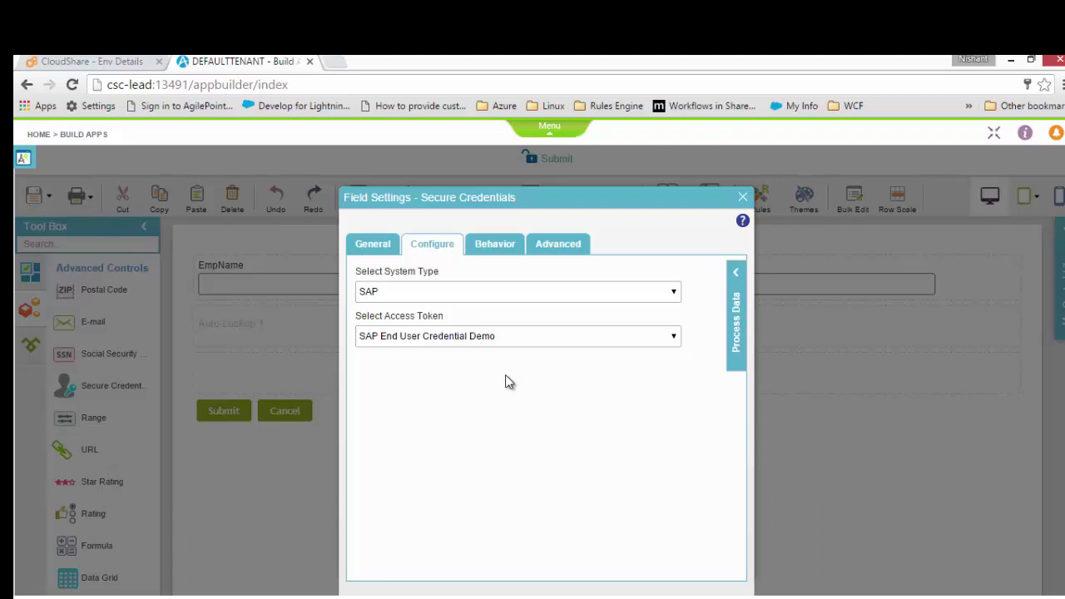
click(743, 197)
Step: Save and check in the form, accepting the Start Task's form setup
click(40, 198)
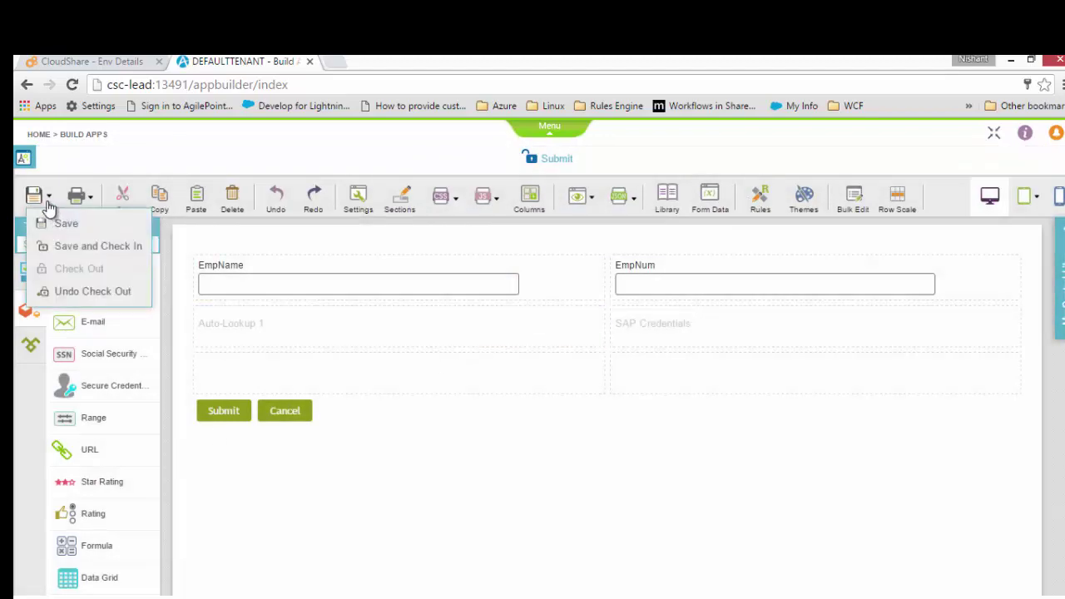
click(75, 246)
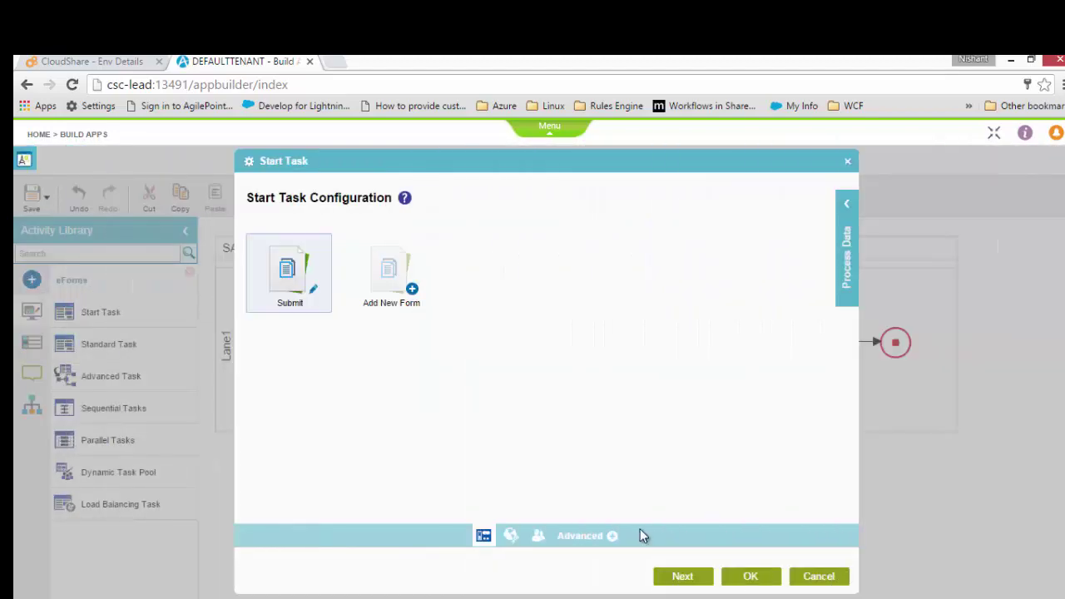
click(761, 583)
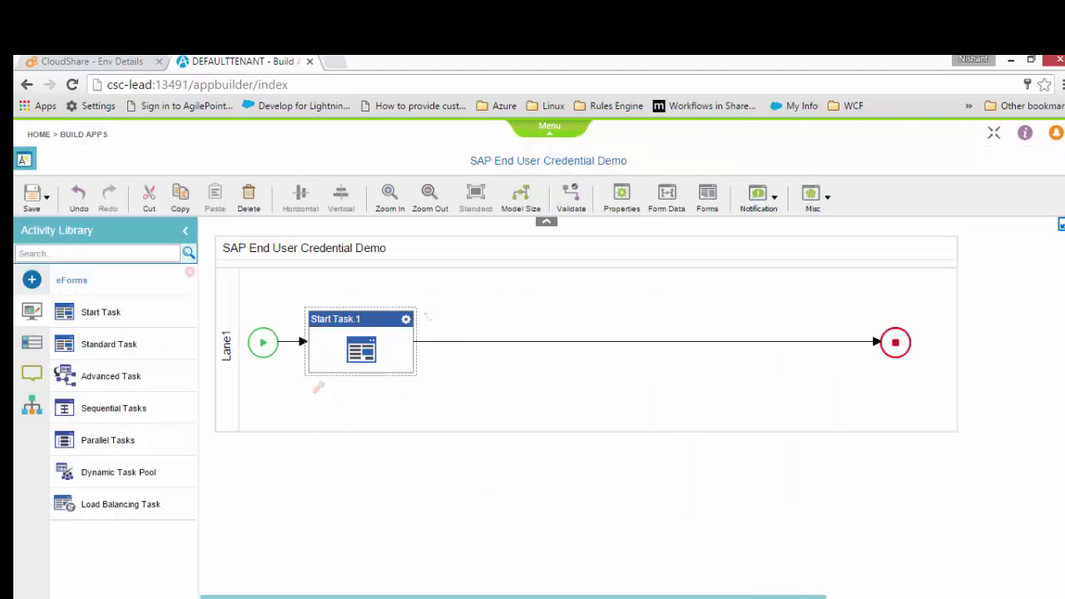
Step: Add a Timer from Common after the Start Task, set to 5 Minutes
click(31, 409)
drag(182, 506, 512, 348)
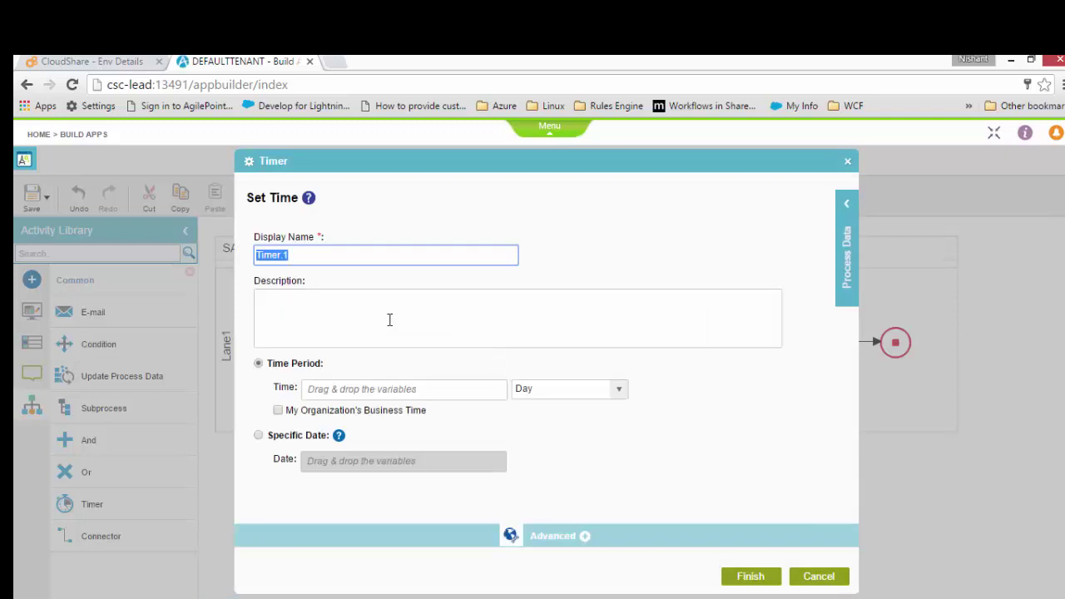
click(402, 389)
text(5)
click(529, 392)
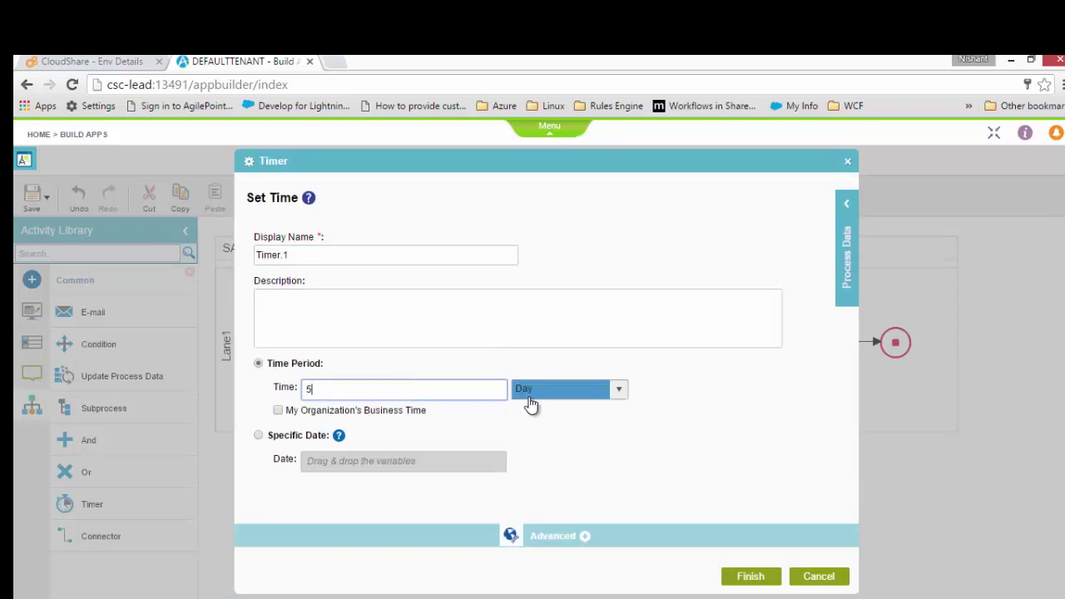
click(535, 442)
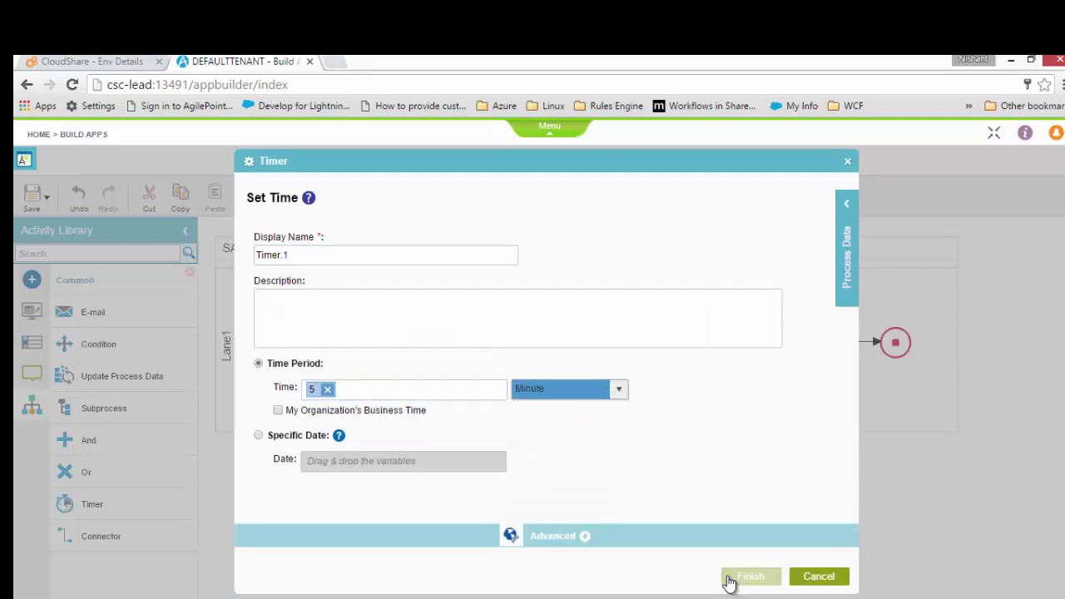
click(748, 577)
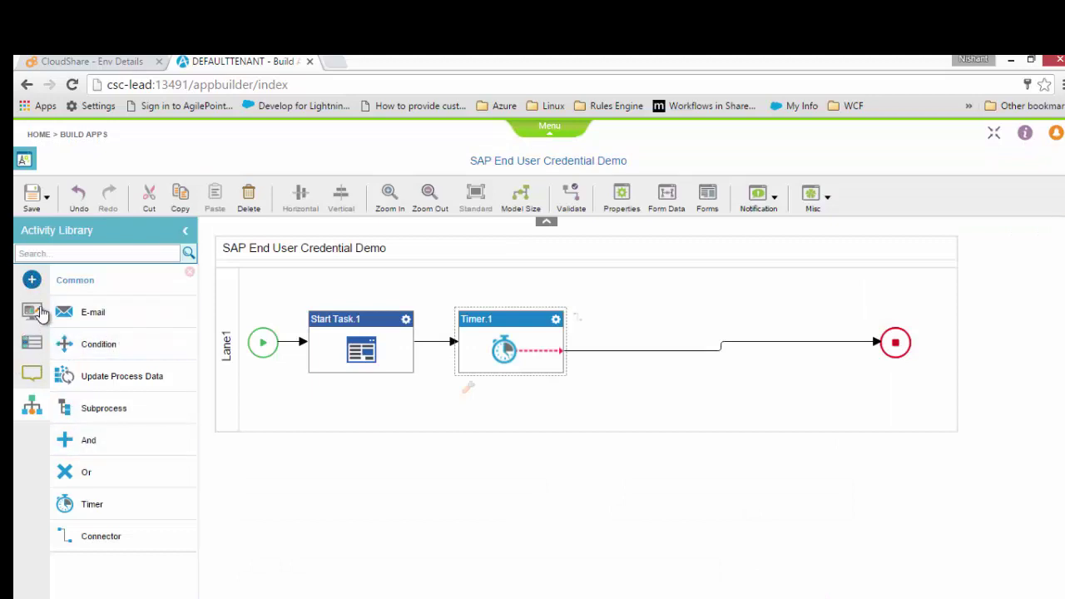
click(33, 282)
Step: Drop Call SAP Function from SAP Integration (BETA) after Timer.1, then open Form Data
click(33, 281)
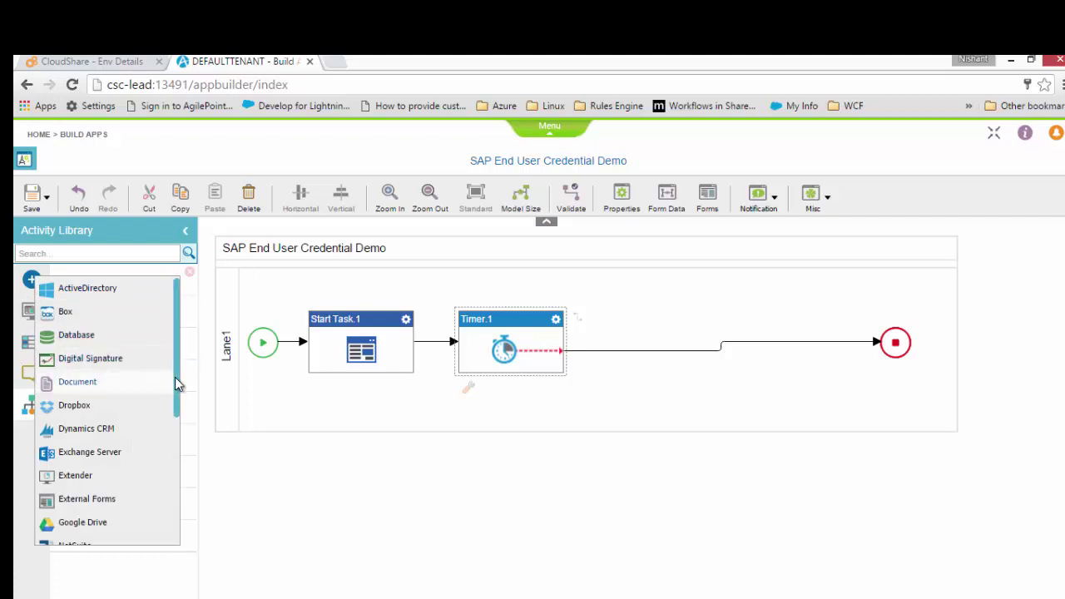
drag(175, 379, 174, 485)
click(119, 495)
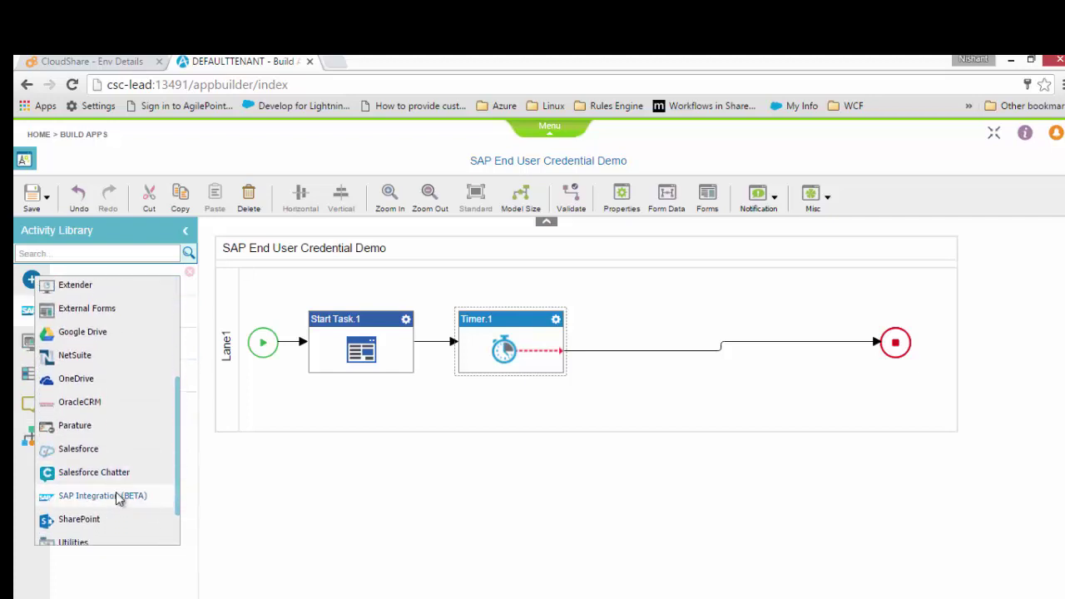
drag(91, 343, 645, 350)
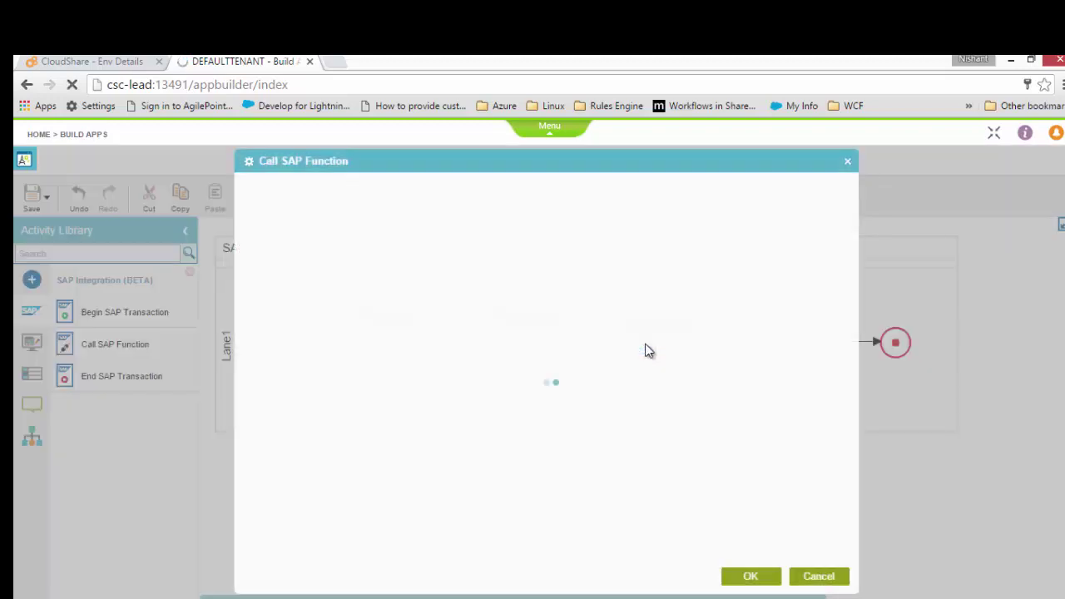
click(847, 162)
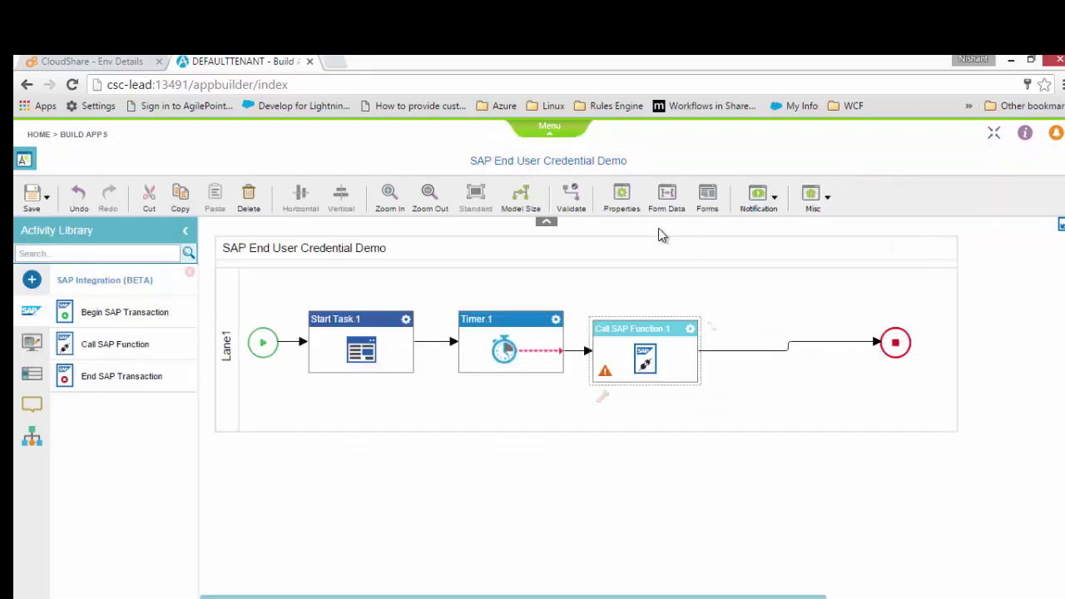
click(666, 204)
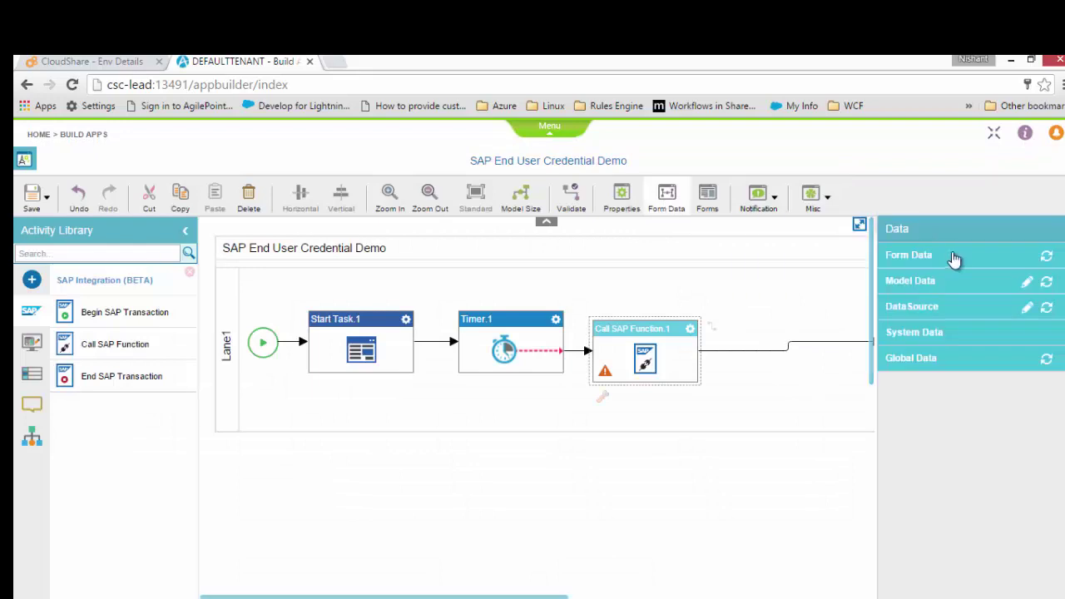
Step: In Model Data, add a new Element under processFields and rename it, typing 'TempEmpN'
click(1026, 282)
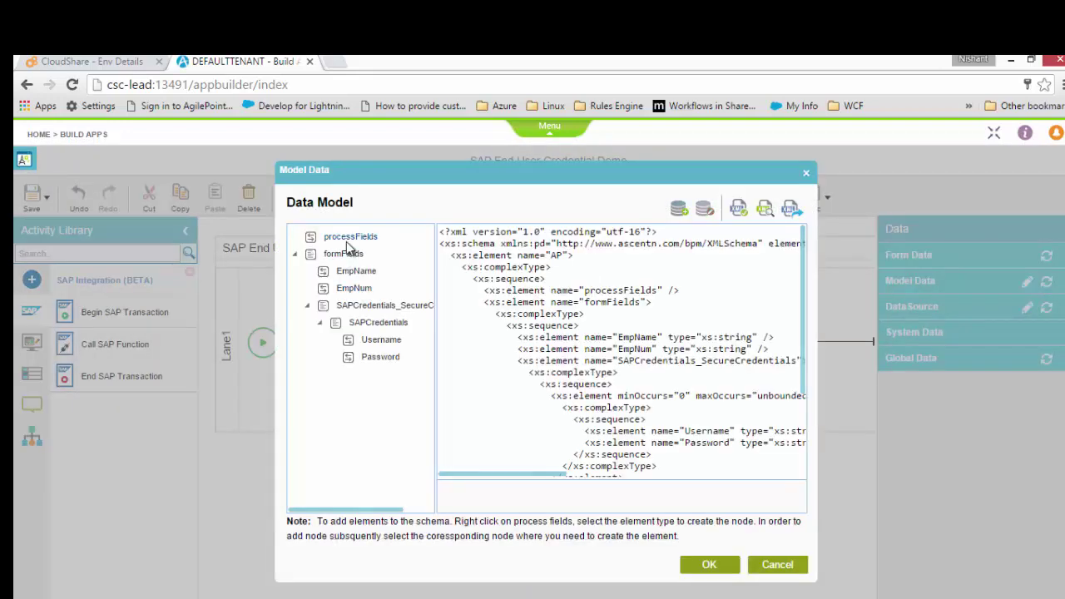
click(346, 239)
right_click(346, 239)
click(370, 247)
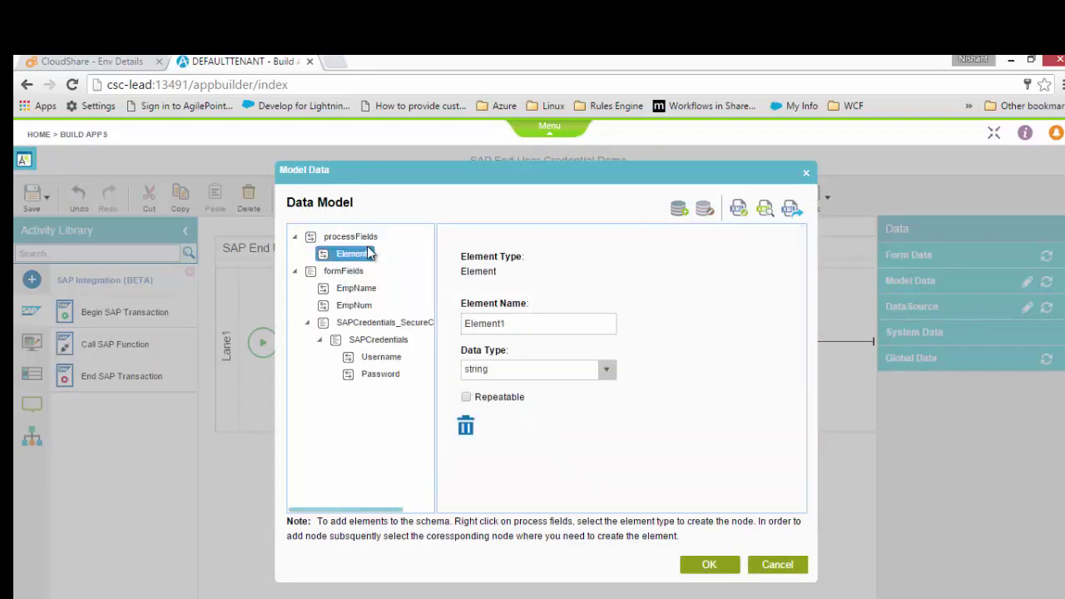
double_click(485, 323)
text(Temp)
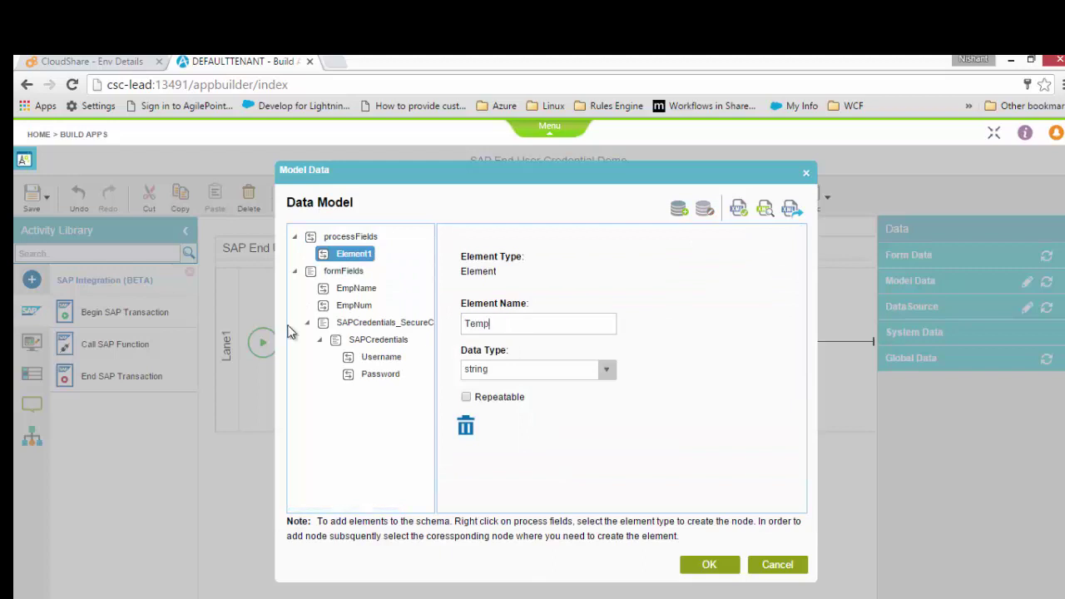
text(Emp)
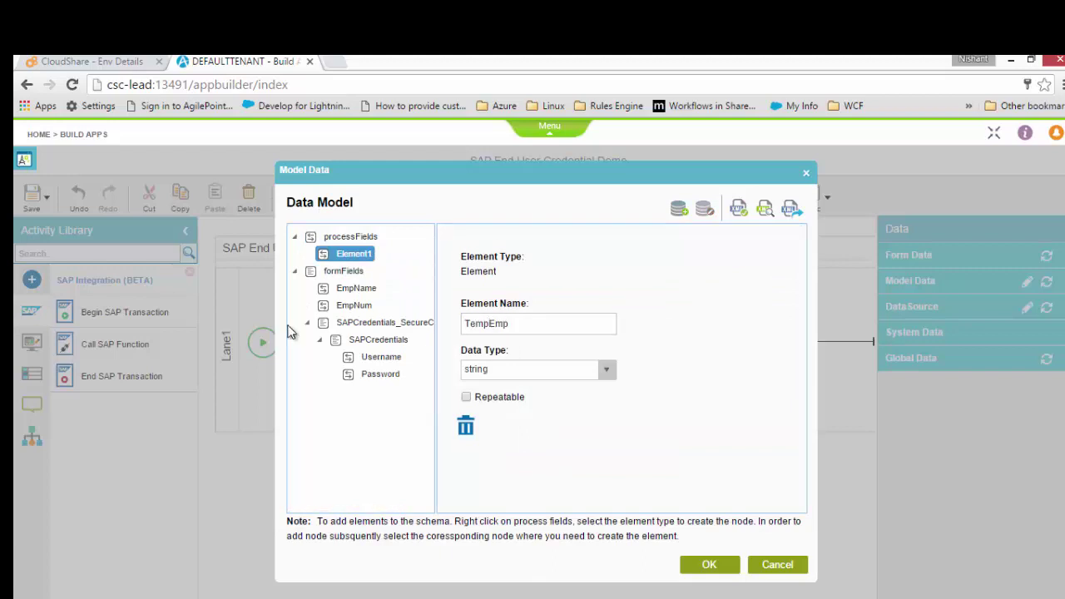
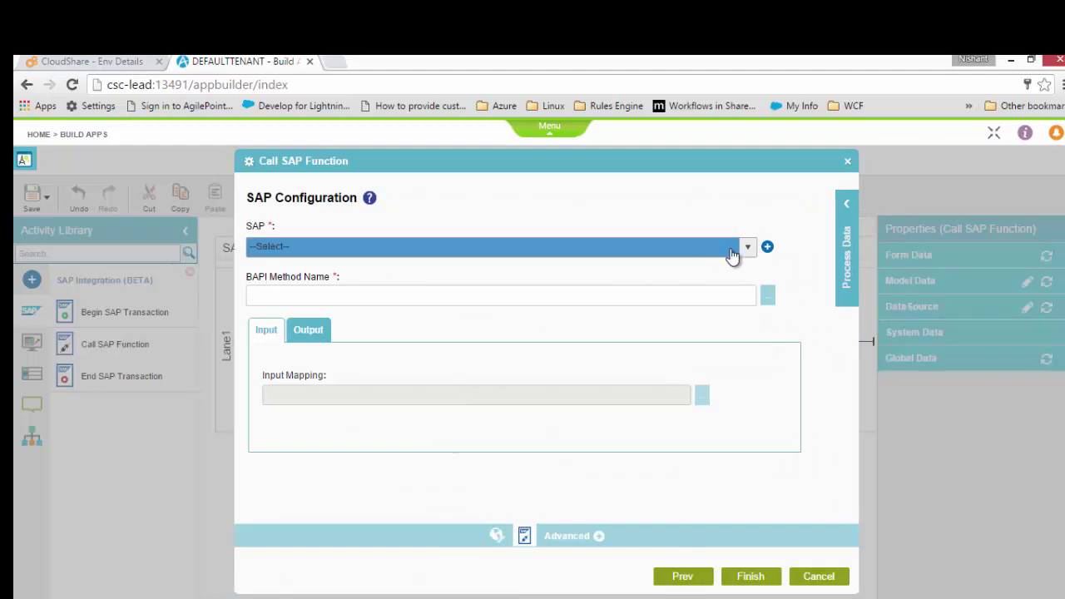
Step: Select SAP End User Credential Demo as the SAP connection
click(748, 250)
click(604, 287)
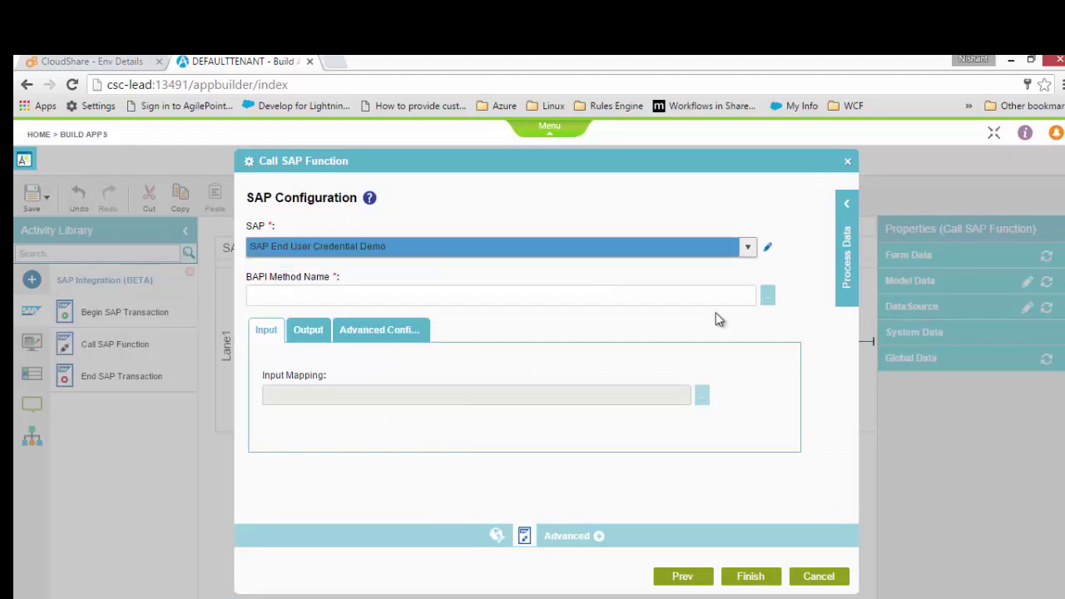
Step: Glance at the Notepad function-name notes, then return to the SAP connection list
click(437, 564)
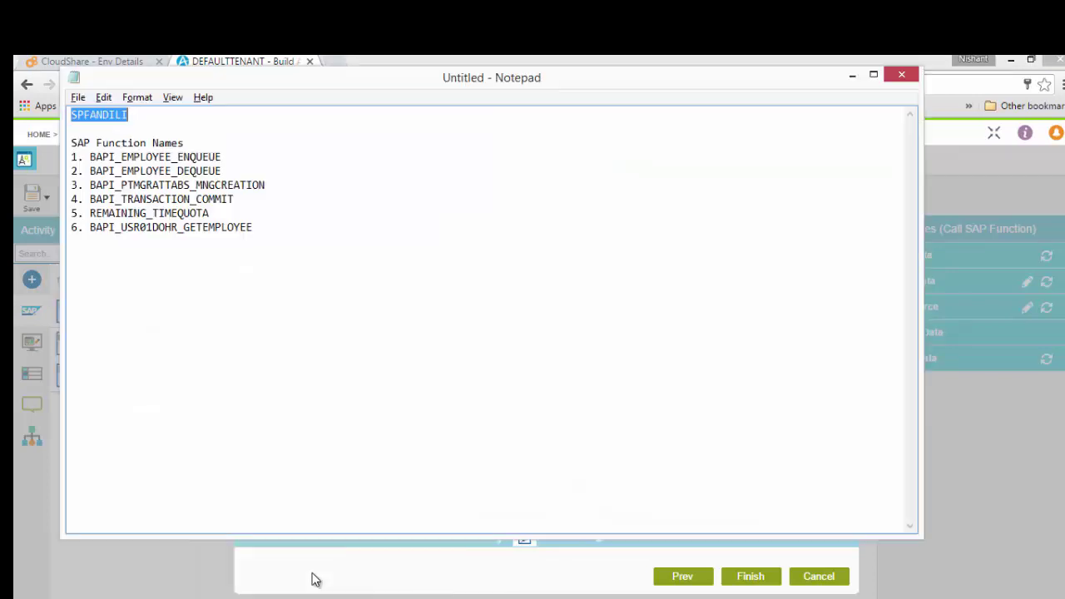
key(alt+Tab)
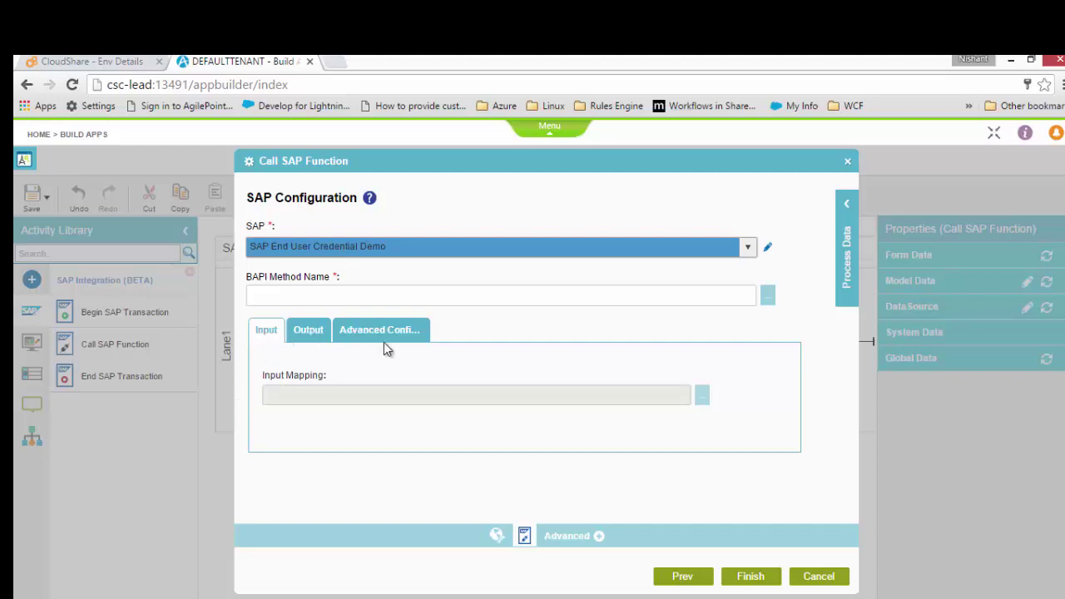
click(749, 247)
Step: Create an SAP access token named 'demo', verify its connection test, and save it
click(655, 269)
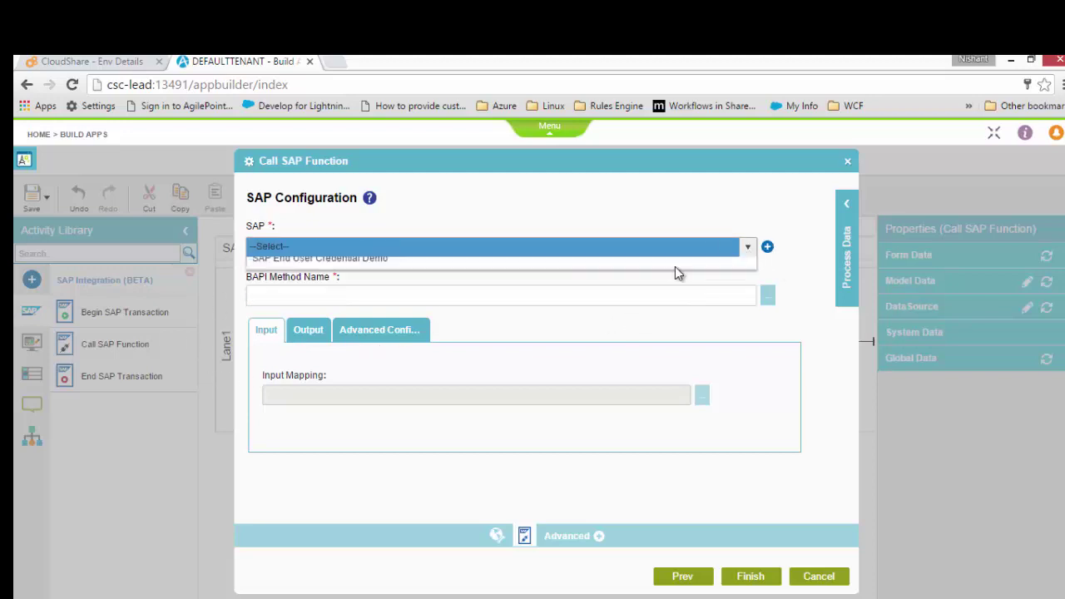
click(767, 248)
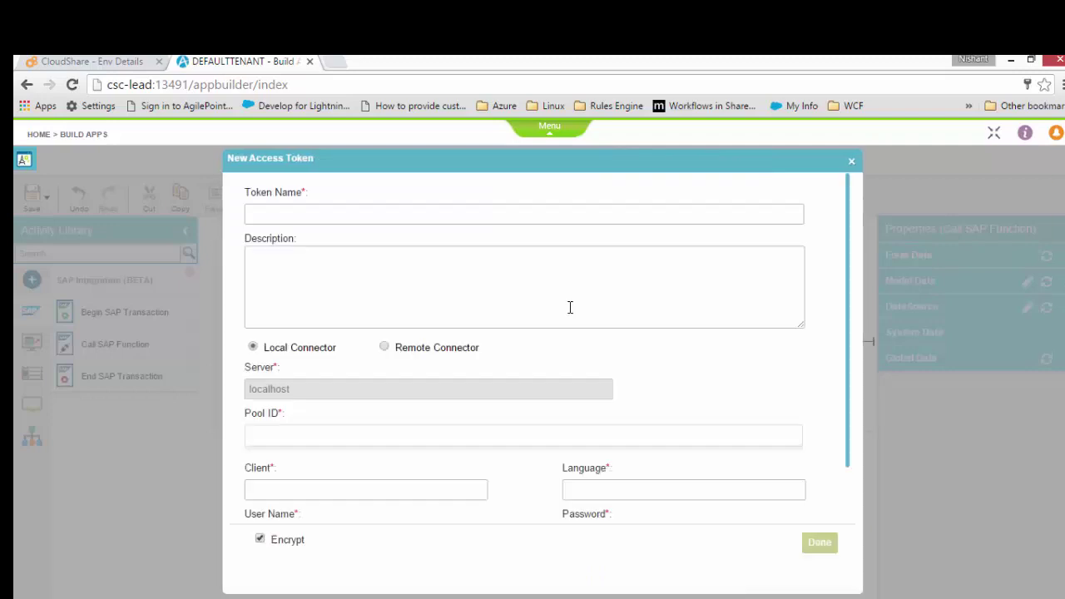
click(468, 212)
text(demo)
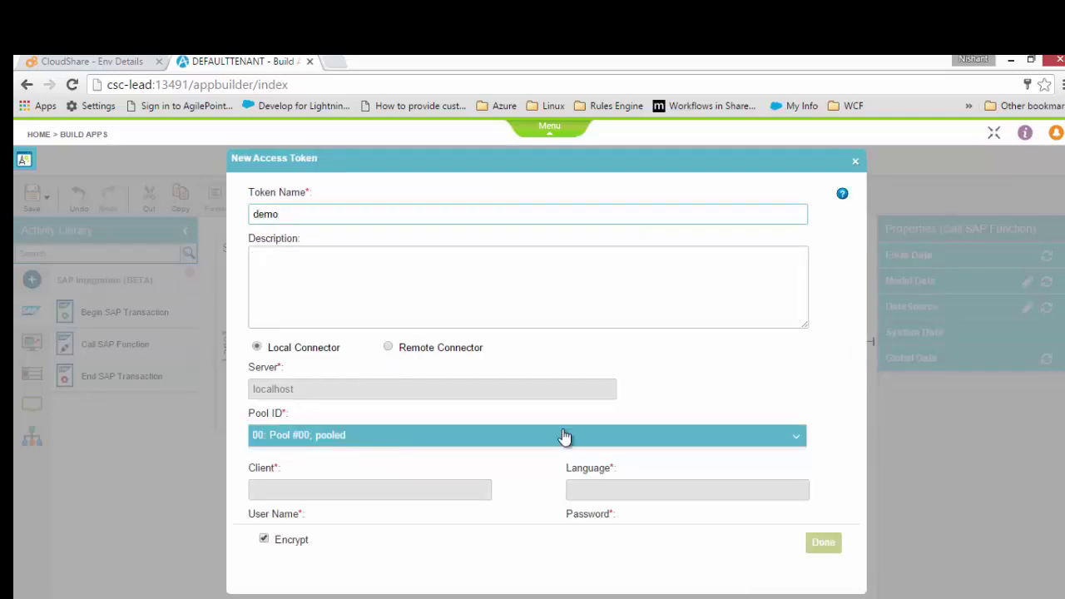
scroll(853, 461, down, 2)
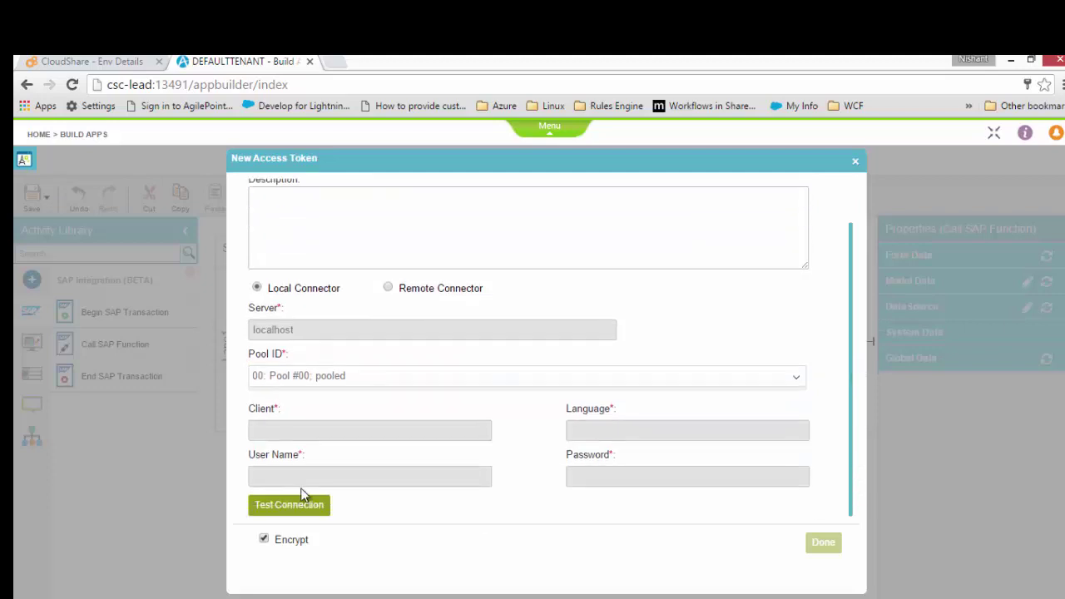
click(307, 508)
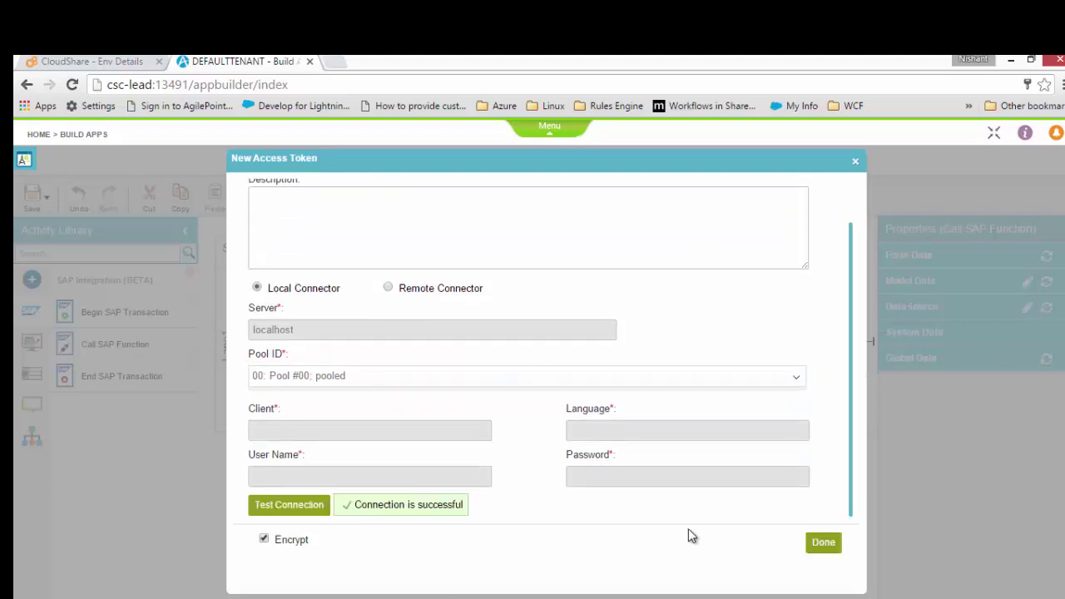
click(836, 543)
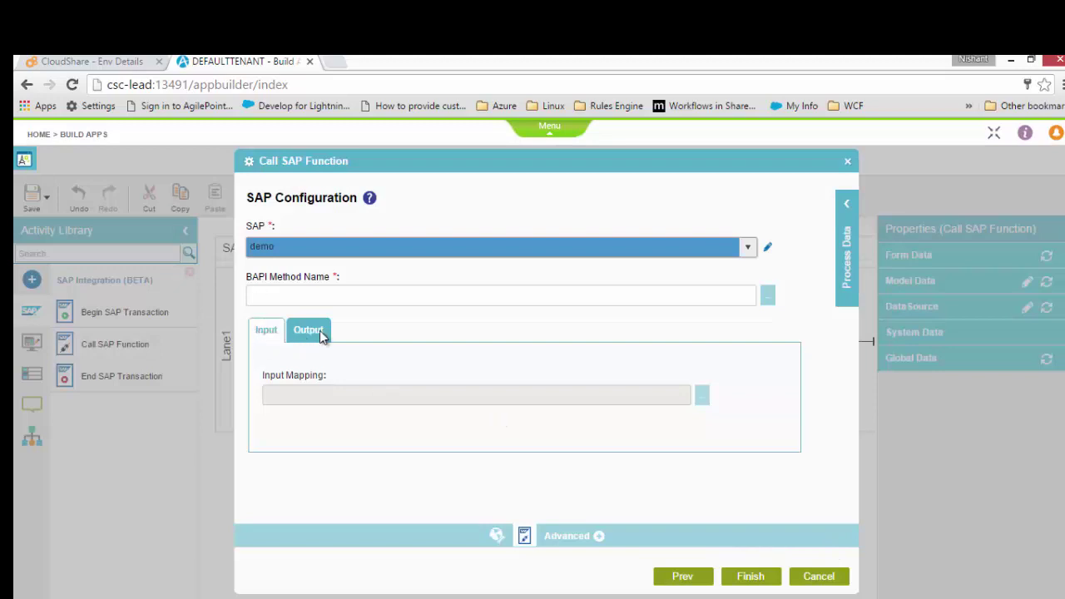
Step: Reselect SAP End User Credential Demo and set the BAPI method to BAPI_USR01DOHR_GETEMPLOYEE
click(461, 252)
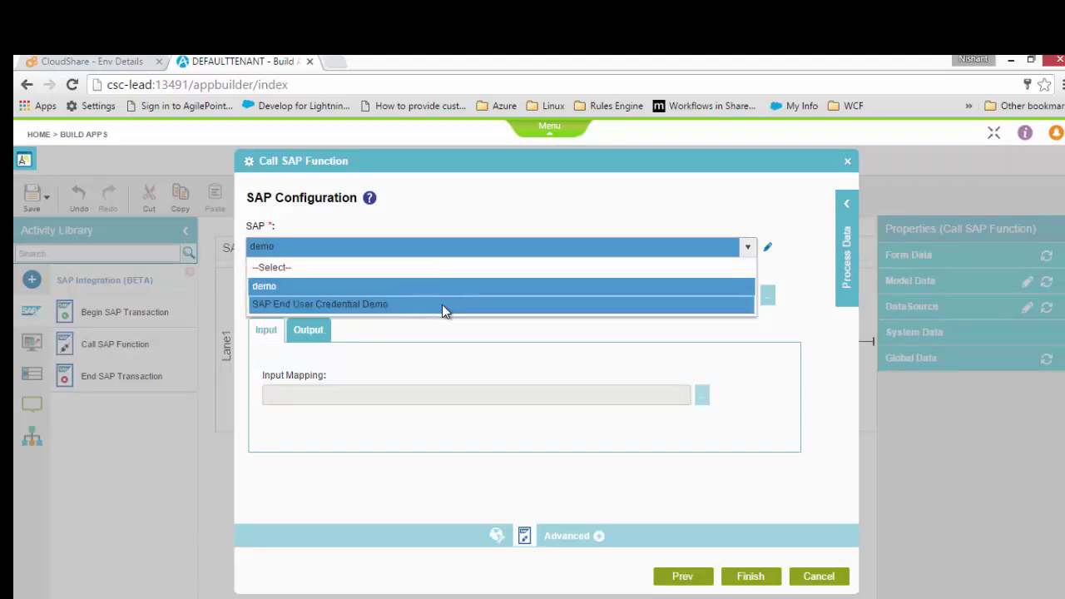
click(442, 305)
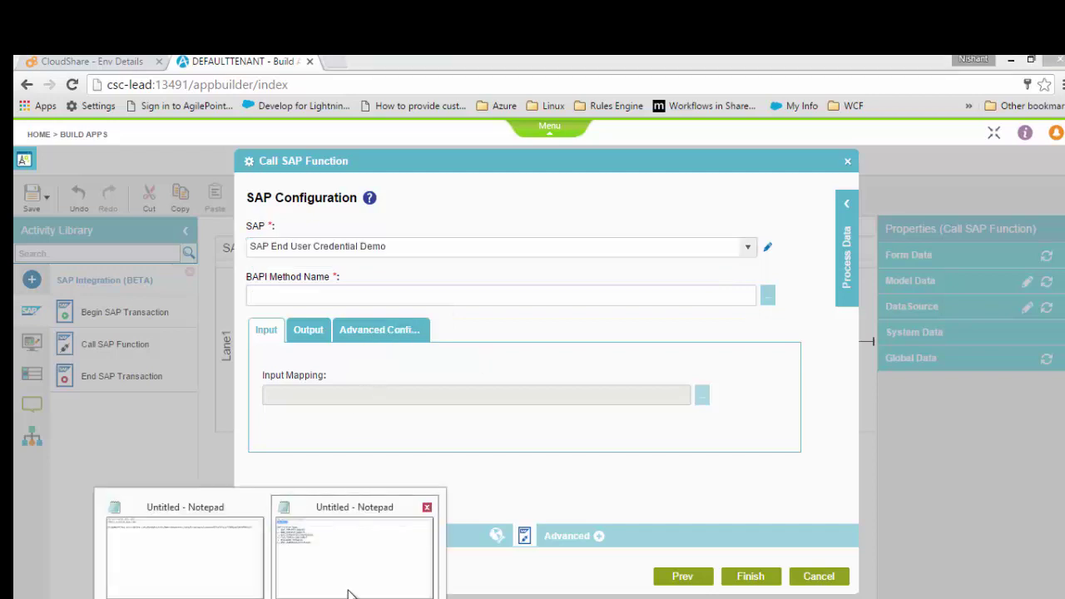
click(350, 591)
drag(91, 226, 179, 229)
key(ctrl+c)
key(alt+Tab)
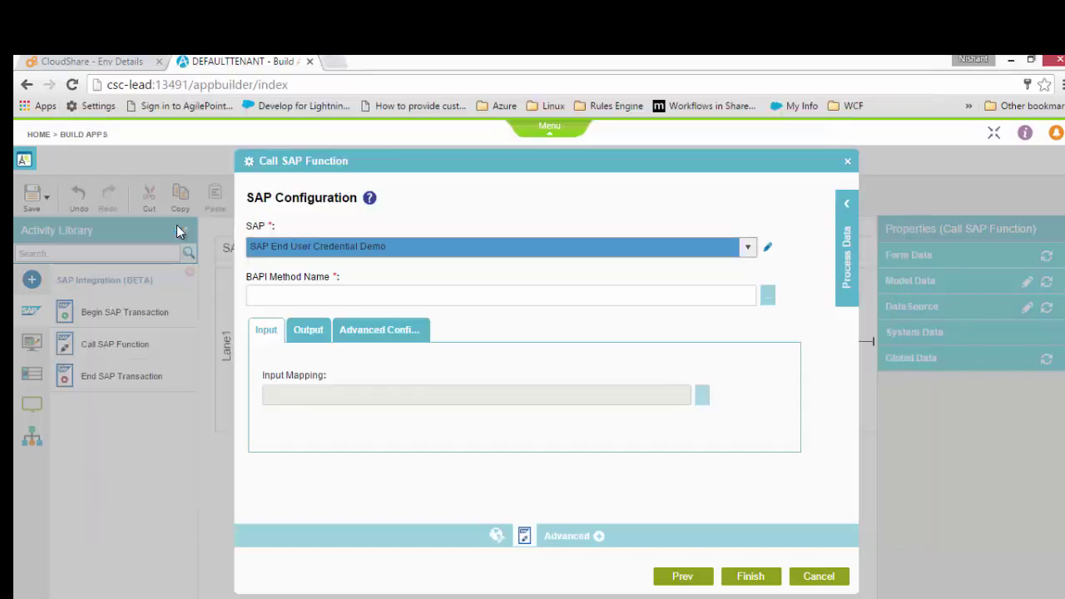
click(249, 295)
key(ctrl+v)
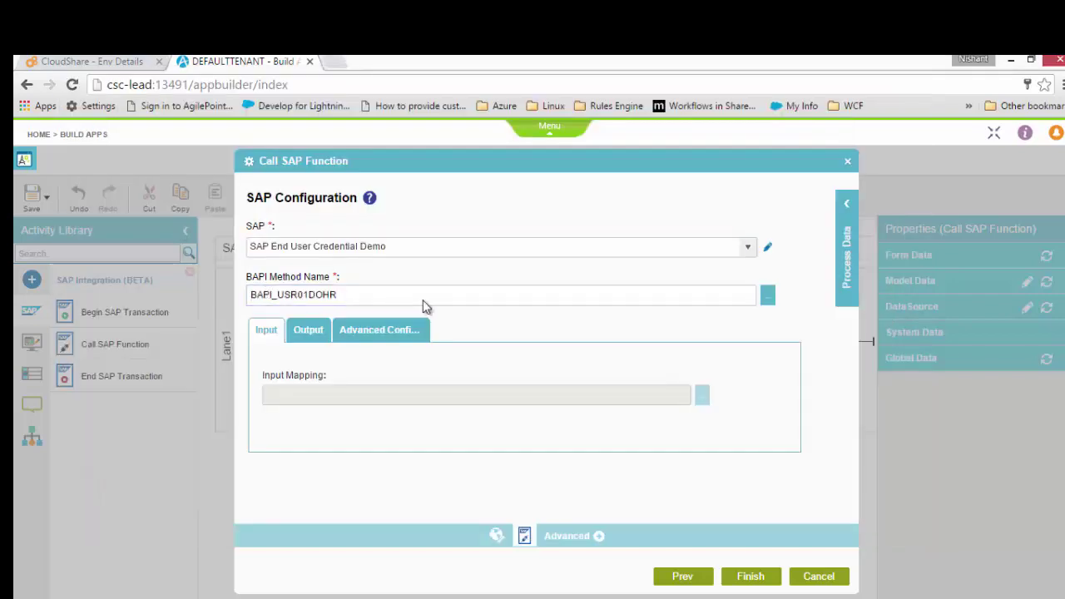
click(768, 297)
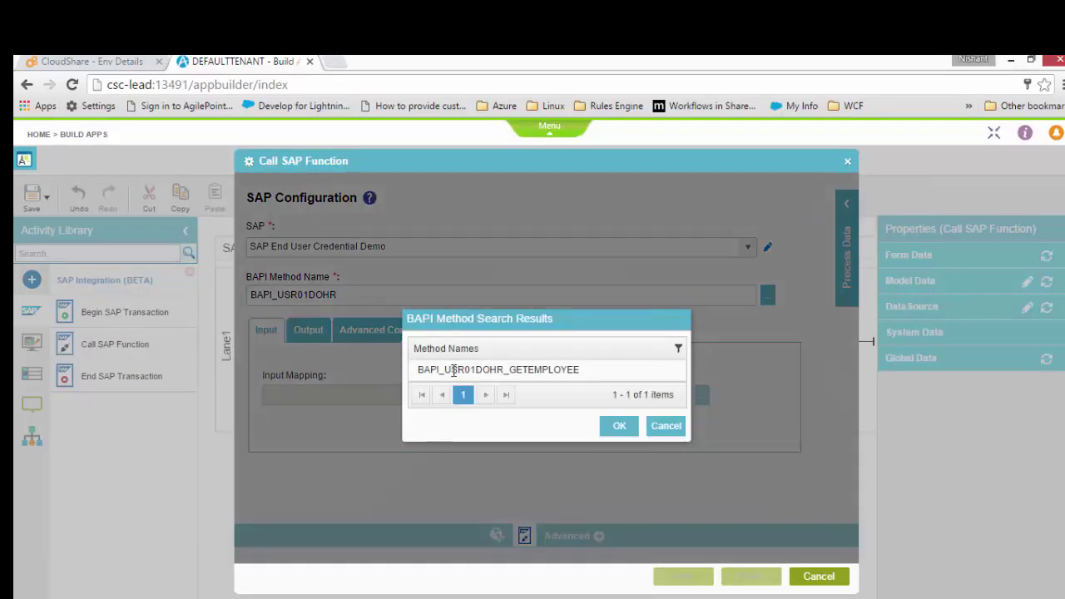
click(452, 369)
click(619, 426)
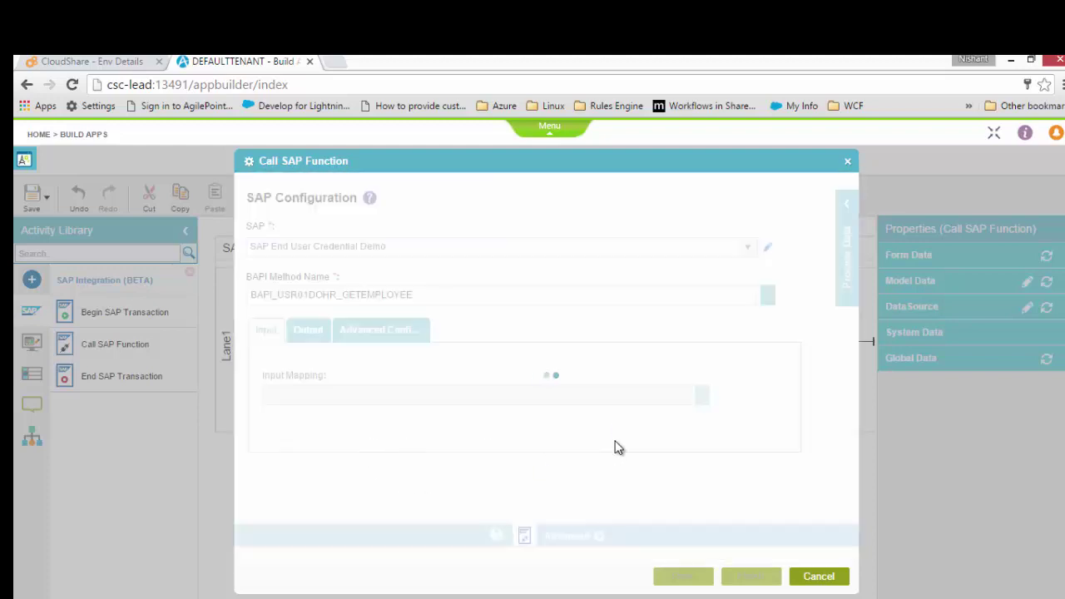
Step: Map the EmpName form field to the ID input parameter
click(703, 395)
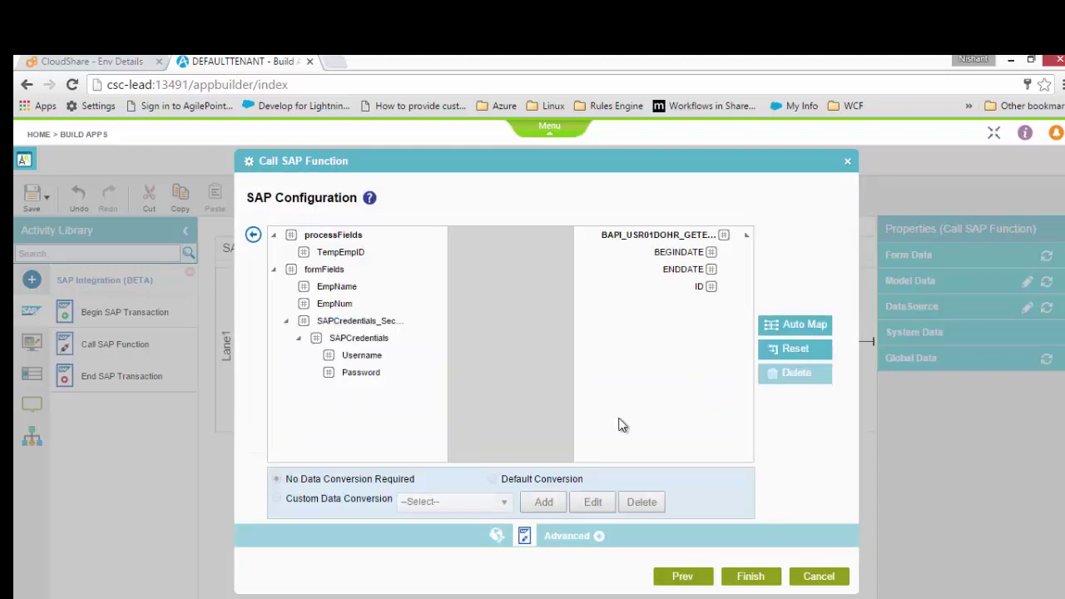
click(372, 340)
drag(336, 286, 706, 297)
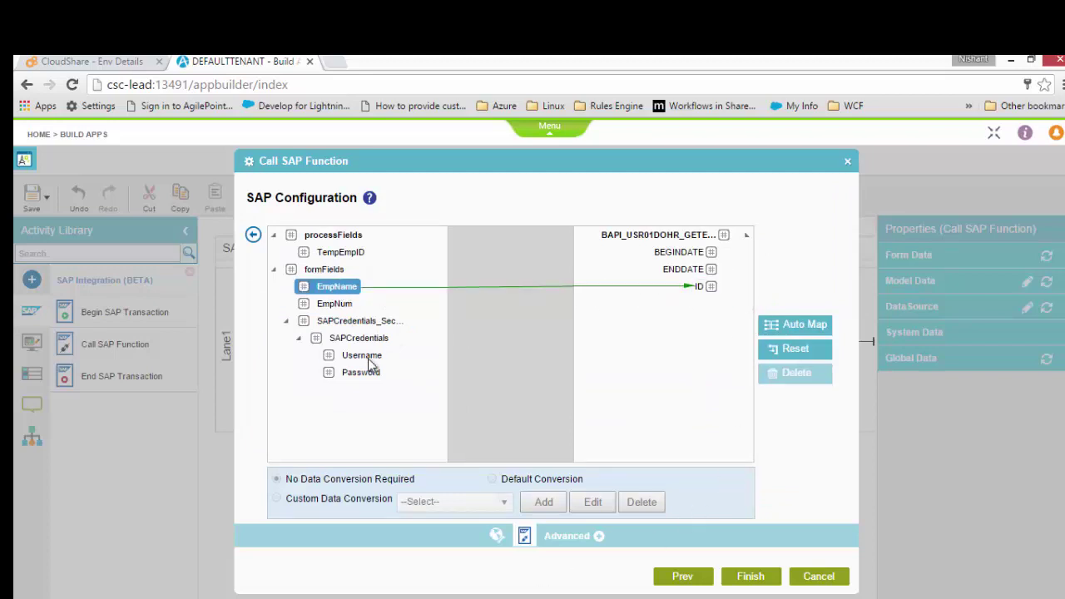
click(253, 235)
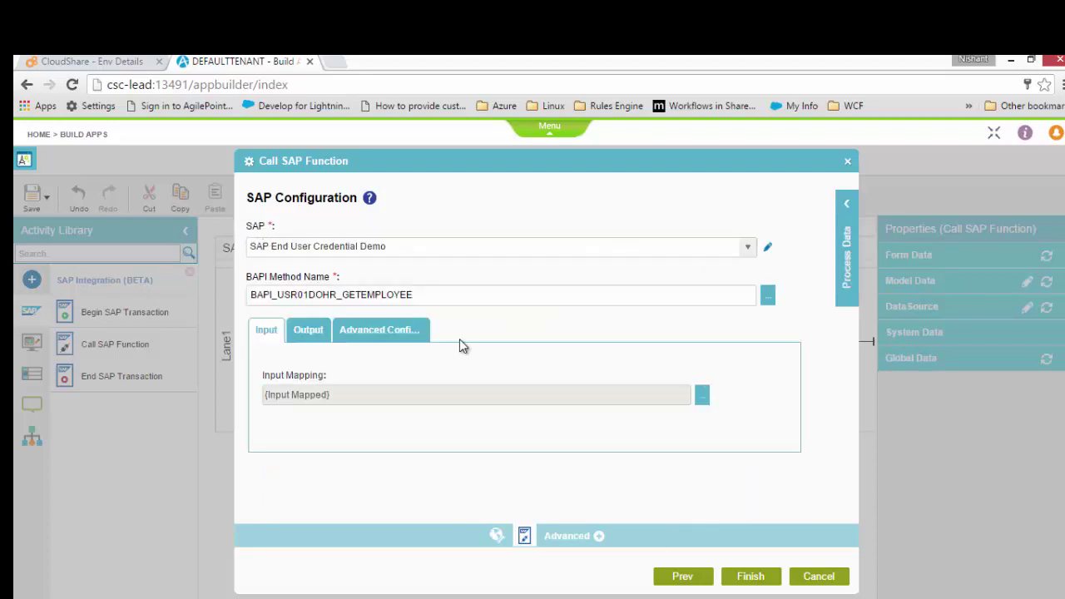
Step: Map the EMPLOYEENUMBER output to the TempEmpID process field
click(309, 331)
click(703, 397)
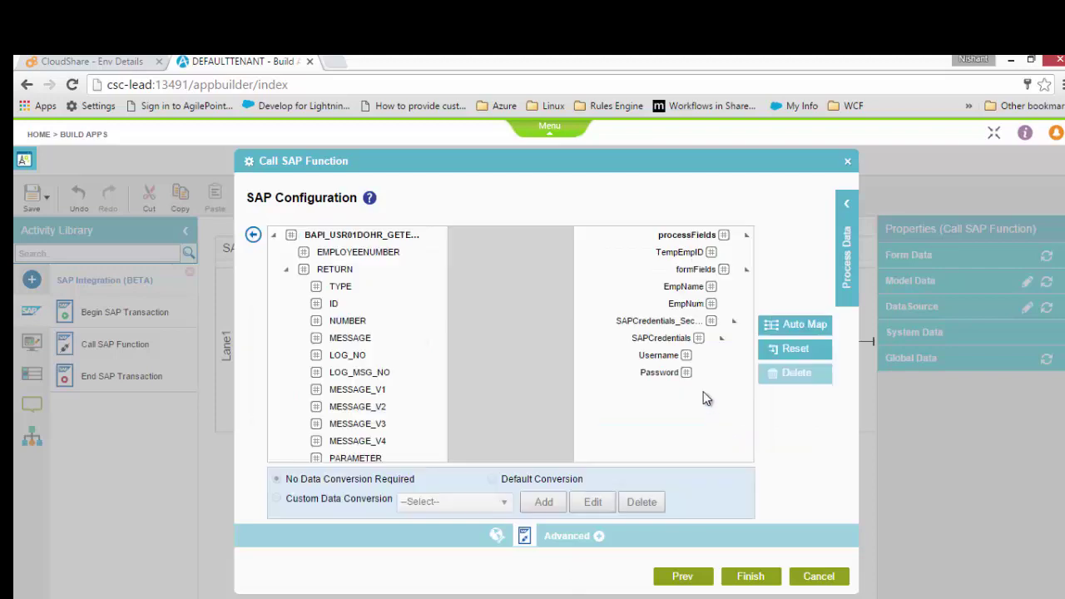
drag(391, 254, 692, 253)
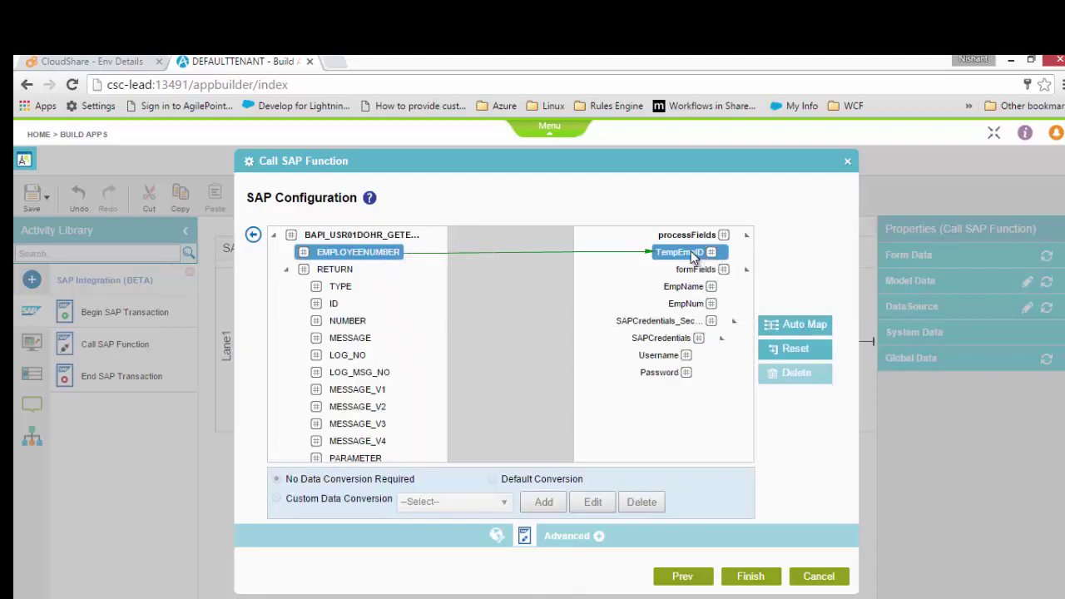
click(253, 236)
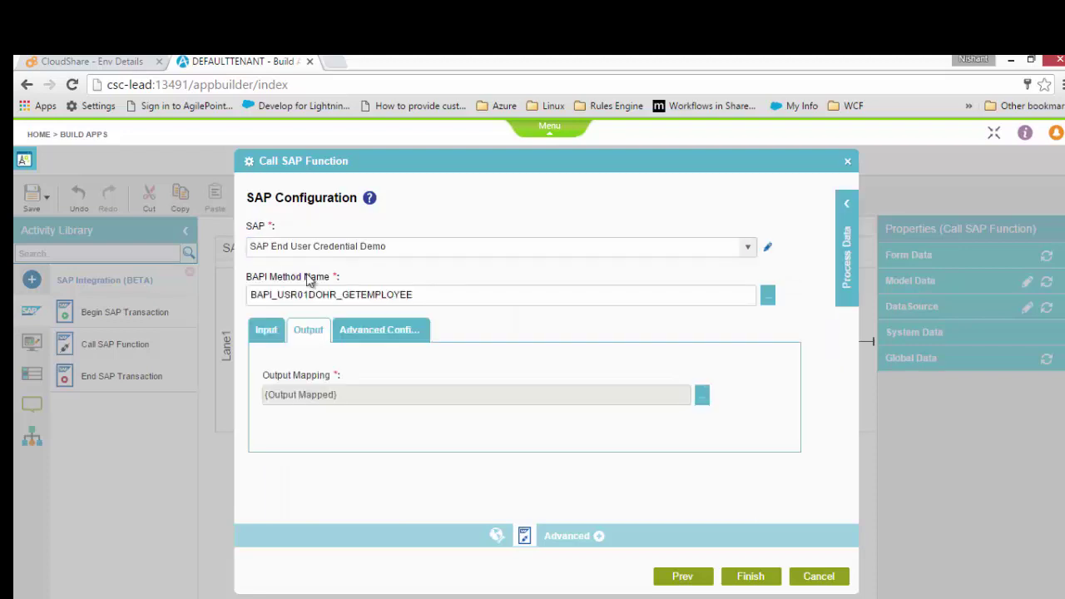
Step: Use end-user credentials from the secure store, with User Name mapped to Form Data > Username, and finish
click(365, 332)
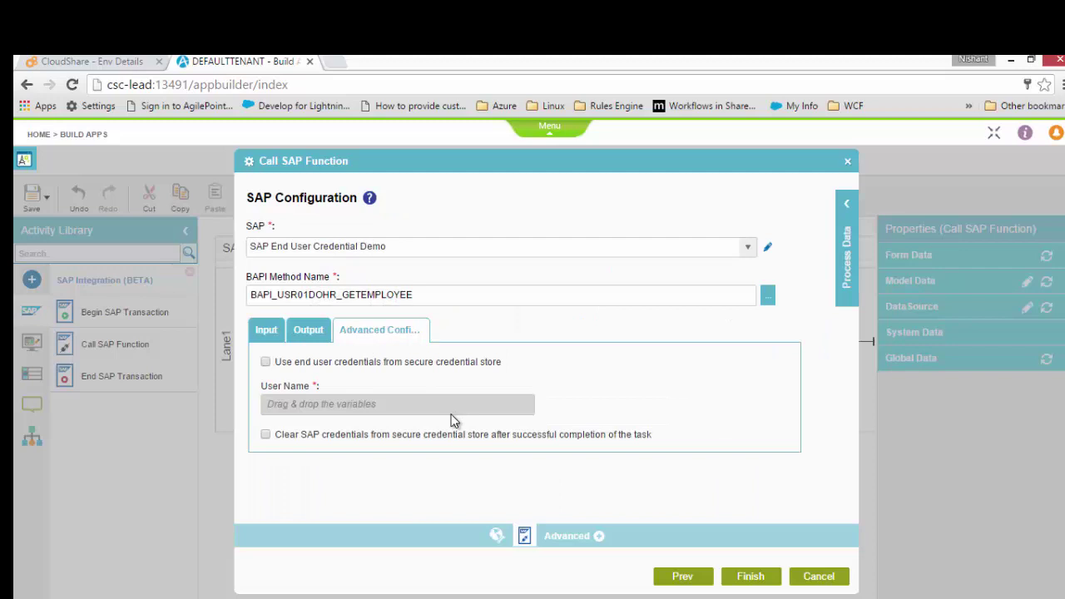
click(266, 363)
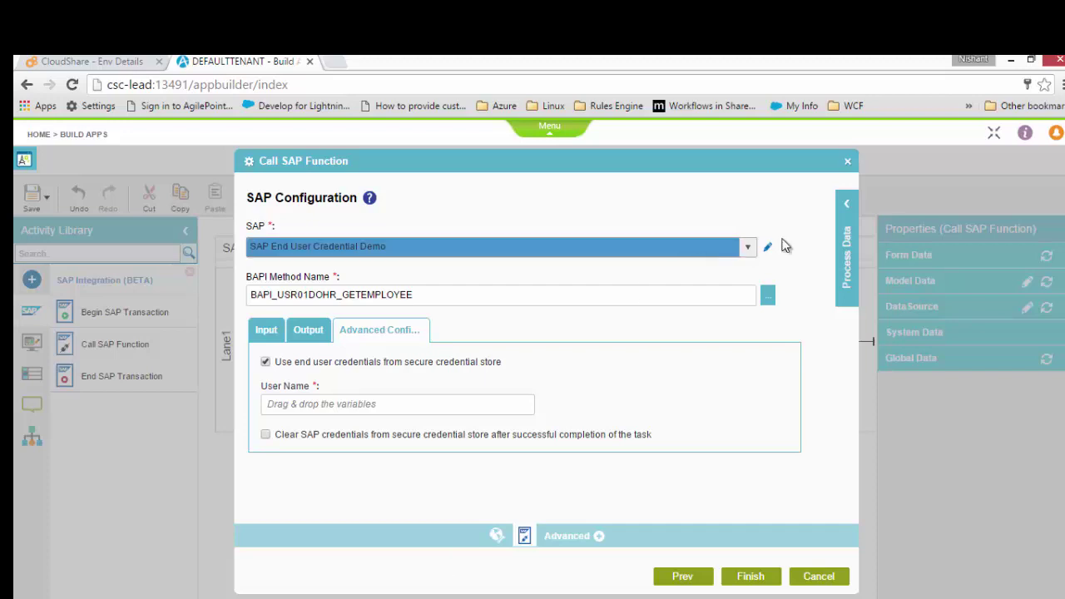
click(846, 208)
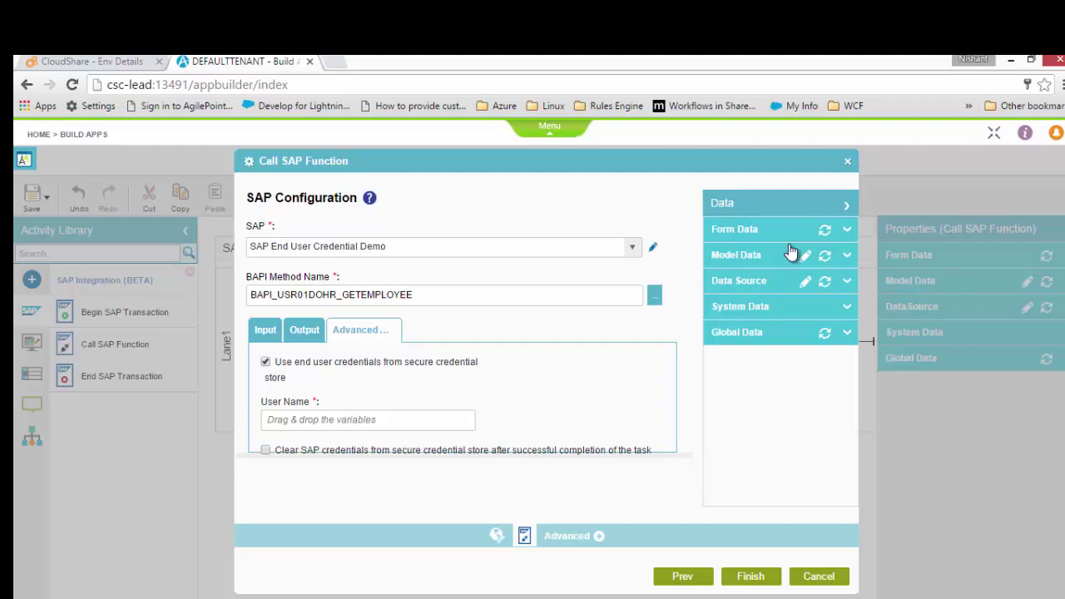
click(797, 232)
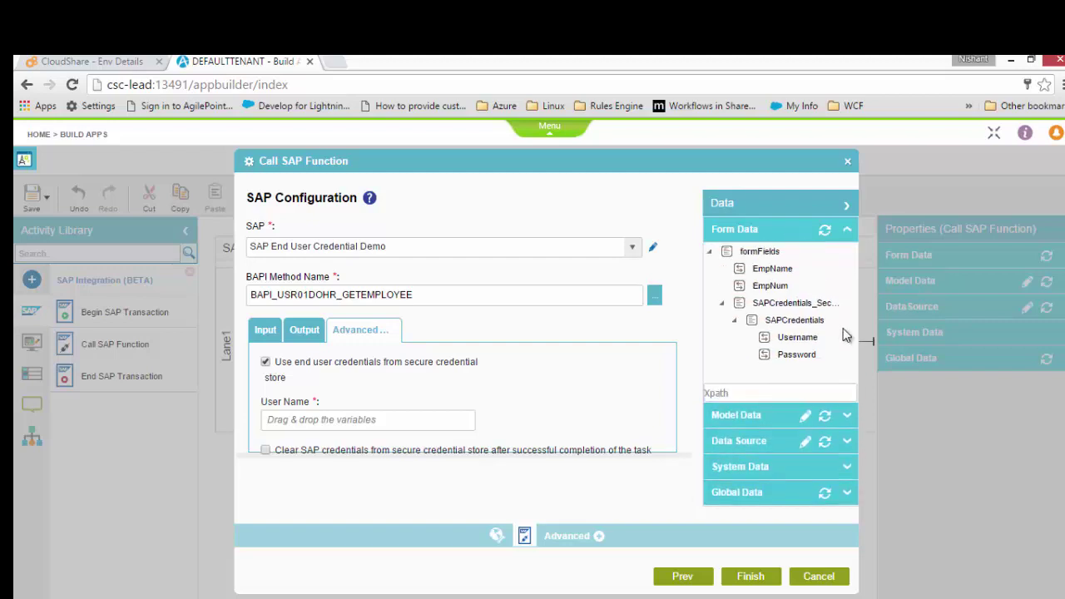
click(793, 355)
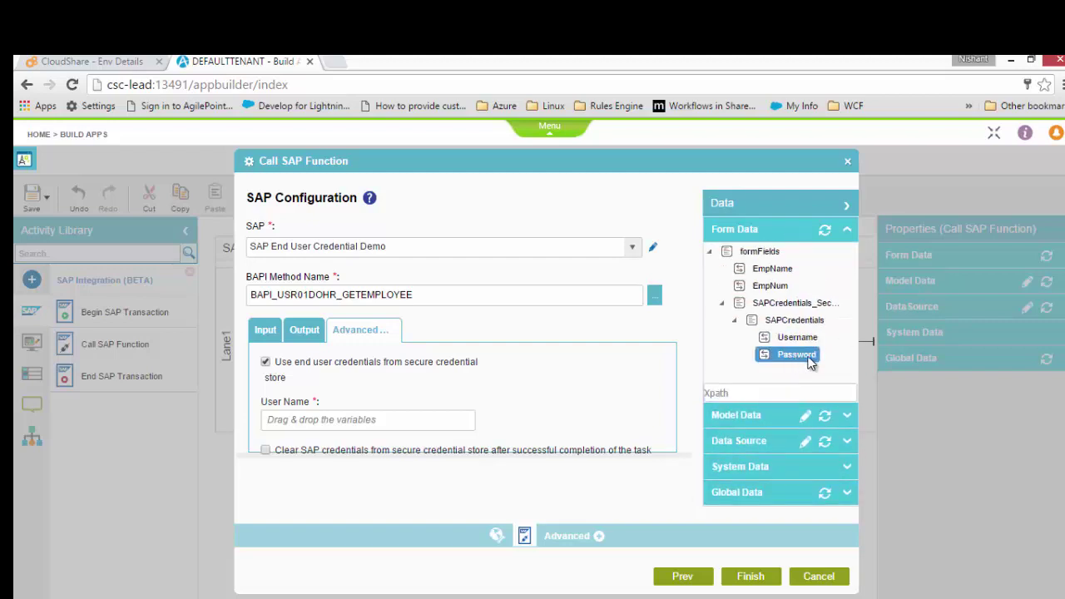
click(807, 339)
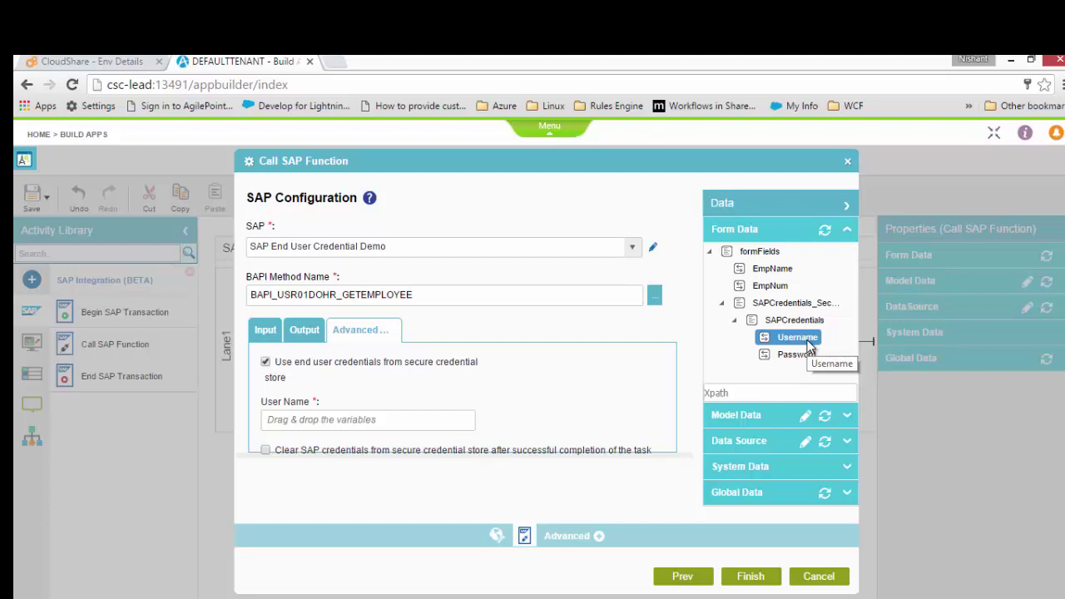
drag(809, 345, 442, 422)
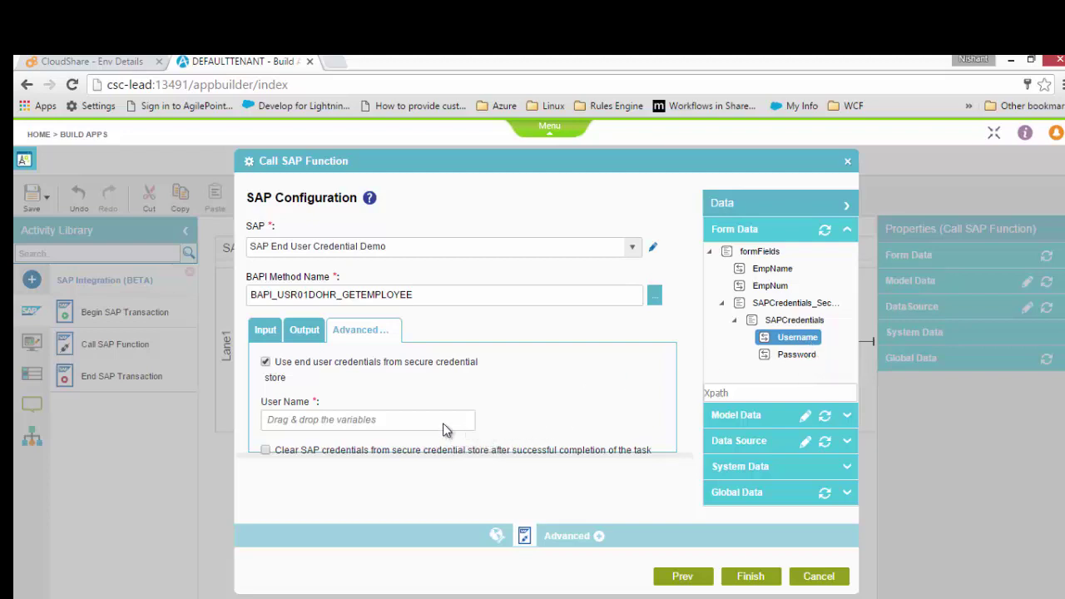
drag(774, 340, 402, 426)
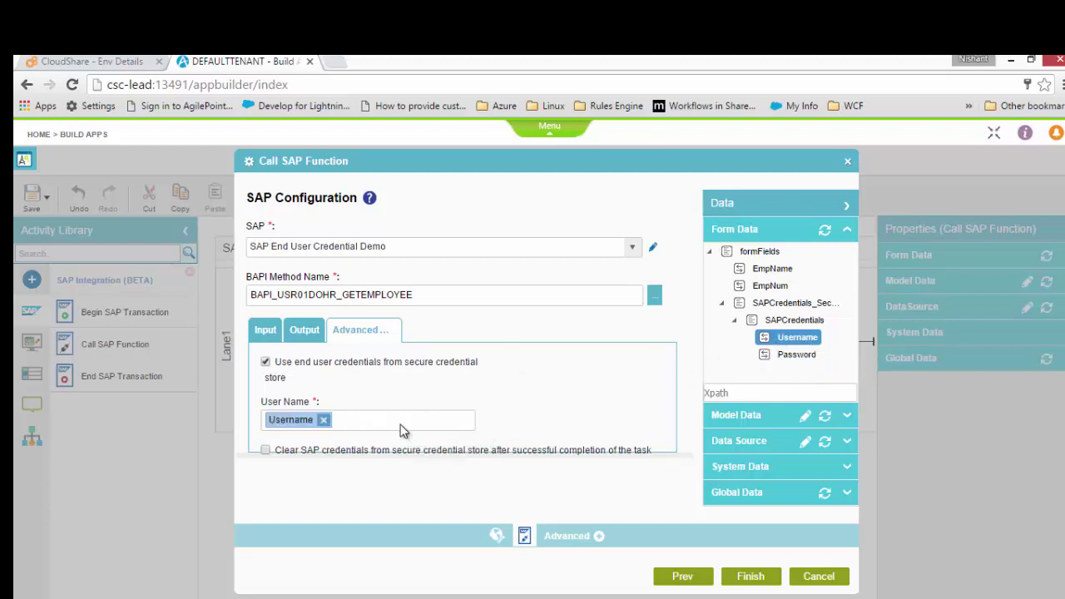
click(846, 207)
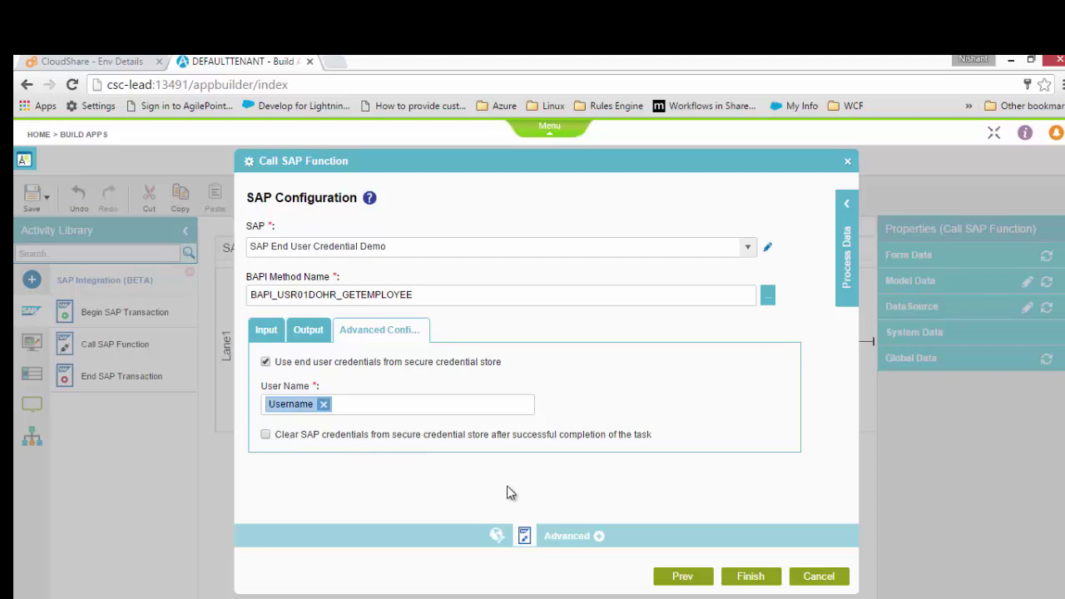
click(771, 576)
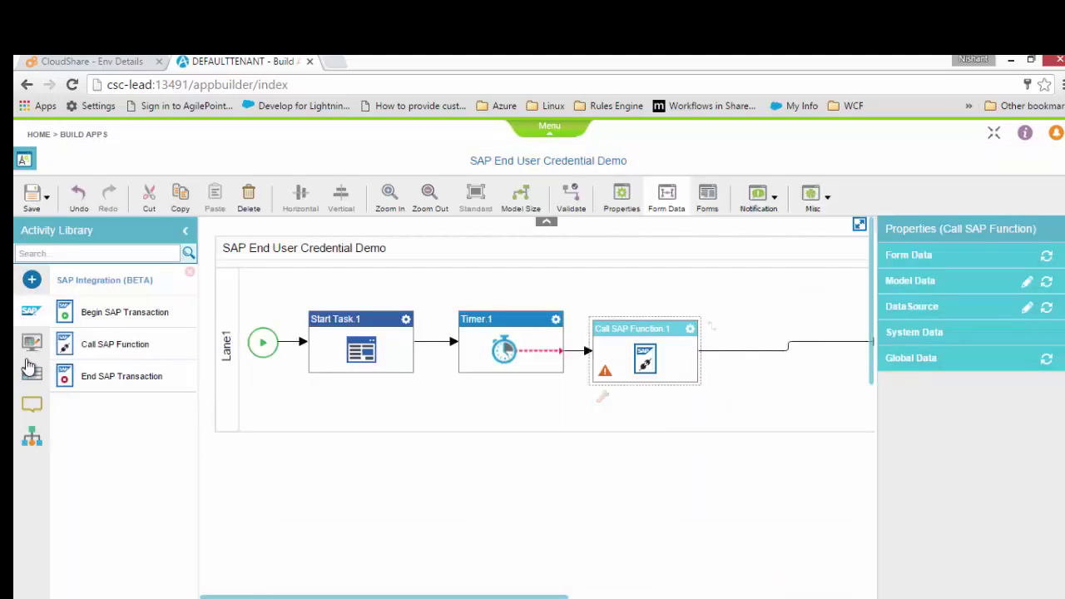
Step: Add Timer.2 after Call SAP Function.1 with a 5 Minute wait
click(32, 436)
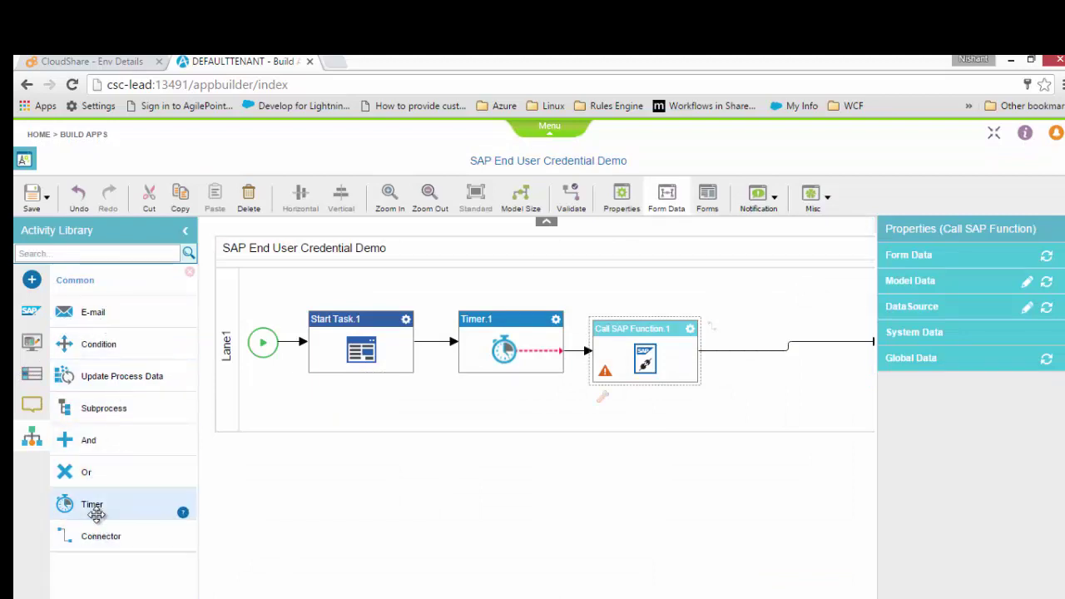
drag(98, 506, 778, 362)
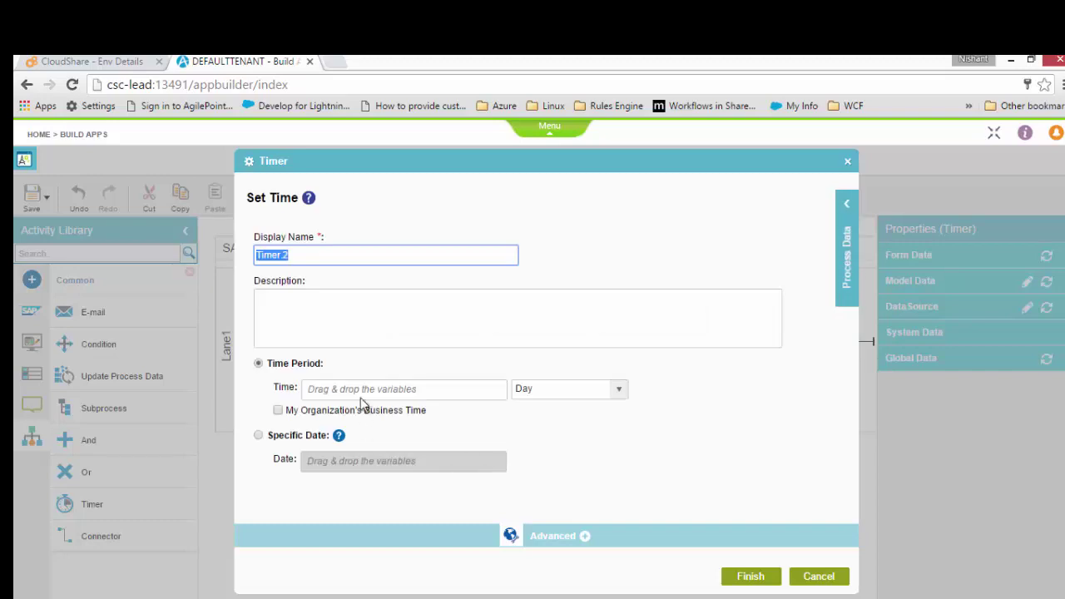
click(366, 390)
text(5)
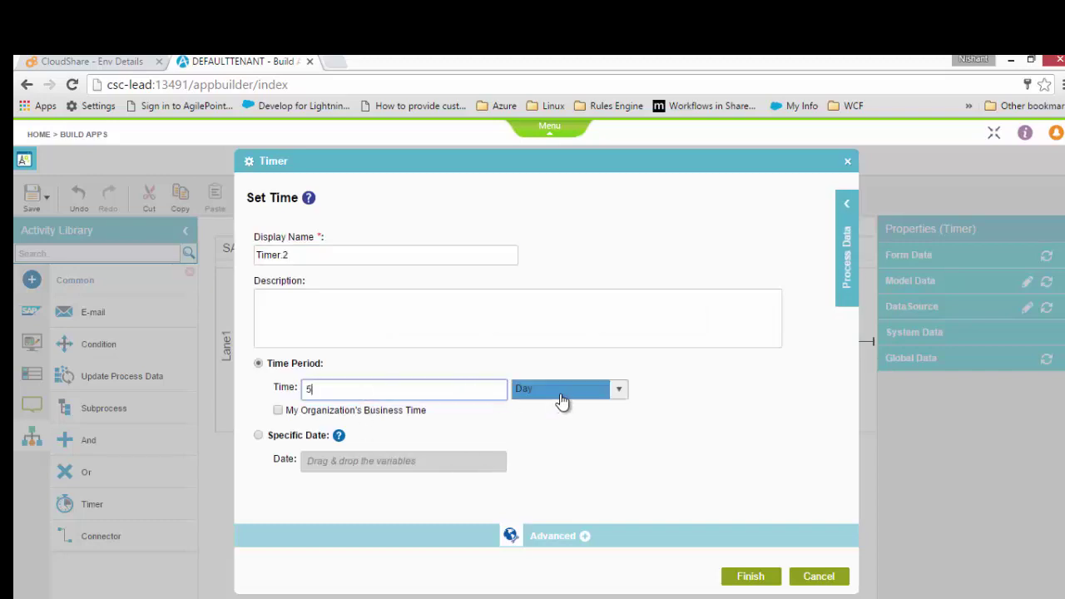
click(620, 390)
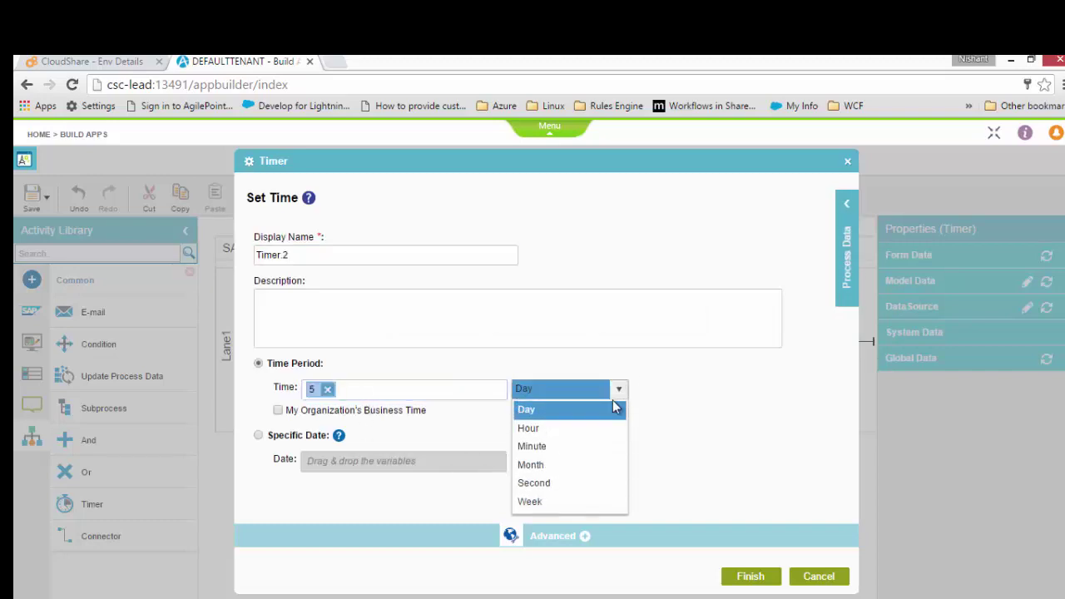
click(566, 447)
click(746, 575)
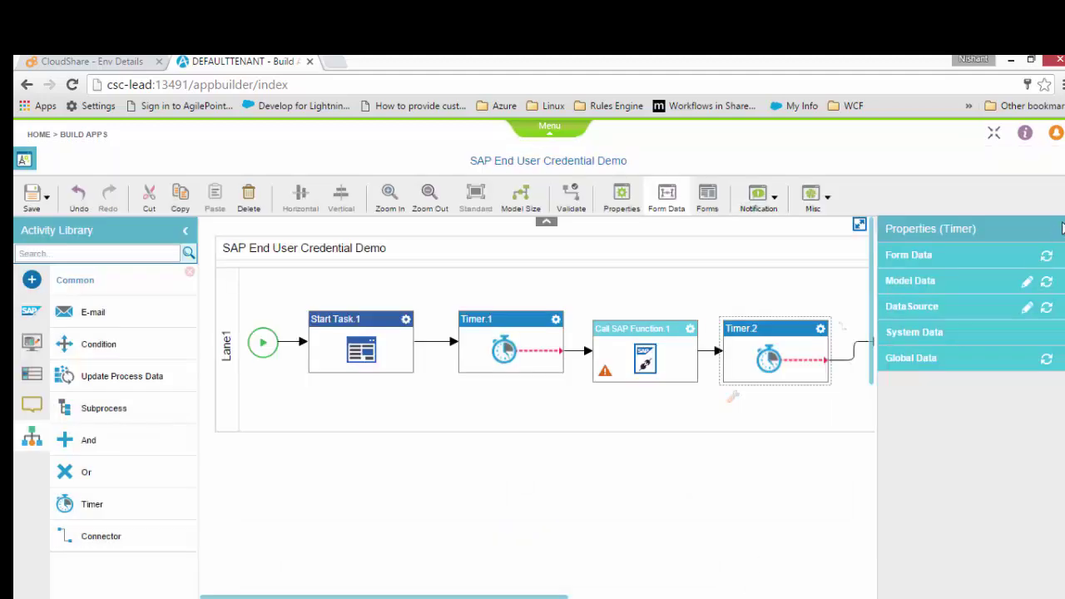
click(669, 348)
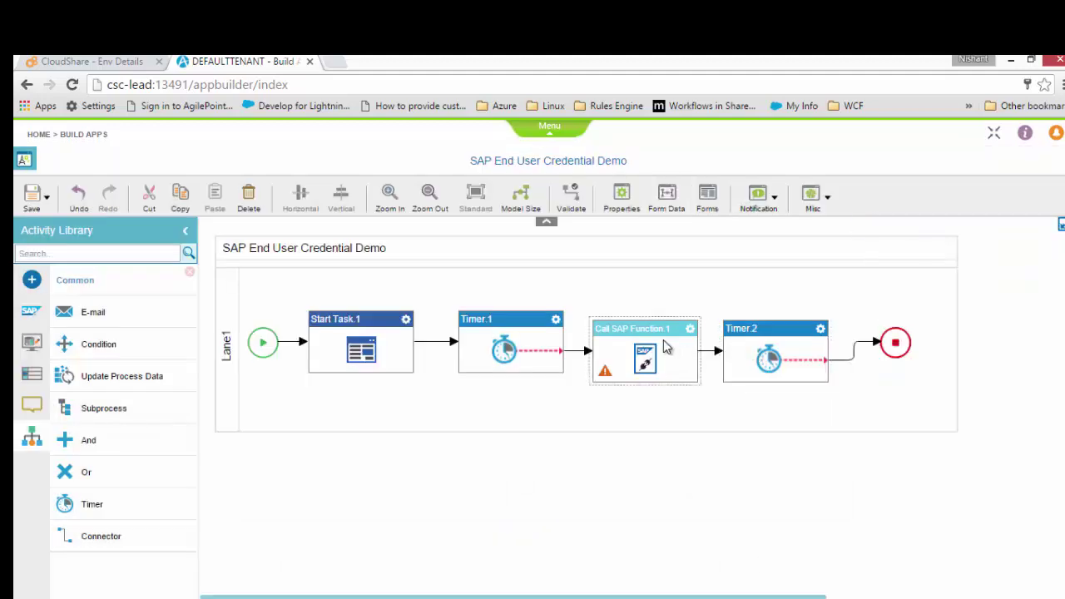
Step: Duplicate Call SAP Function.1 and place the copy between Timer.2 and the end
click(181, 196)
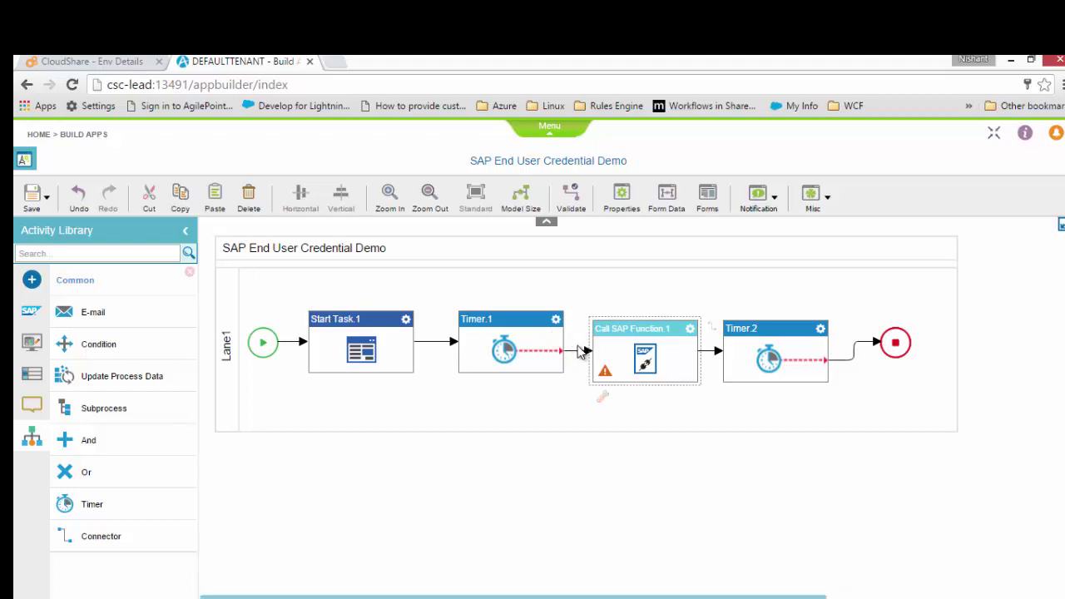
key(ctrl+v)
drag(674, 376, 871, 349)
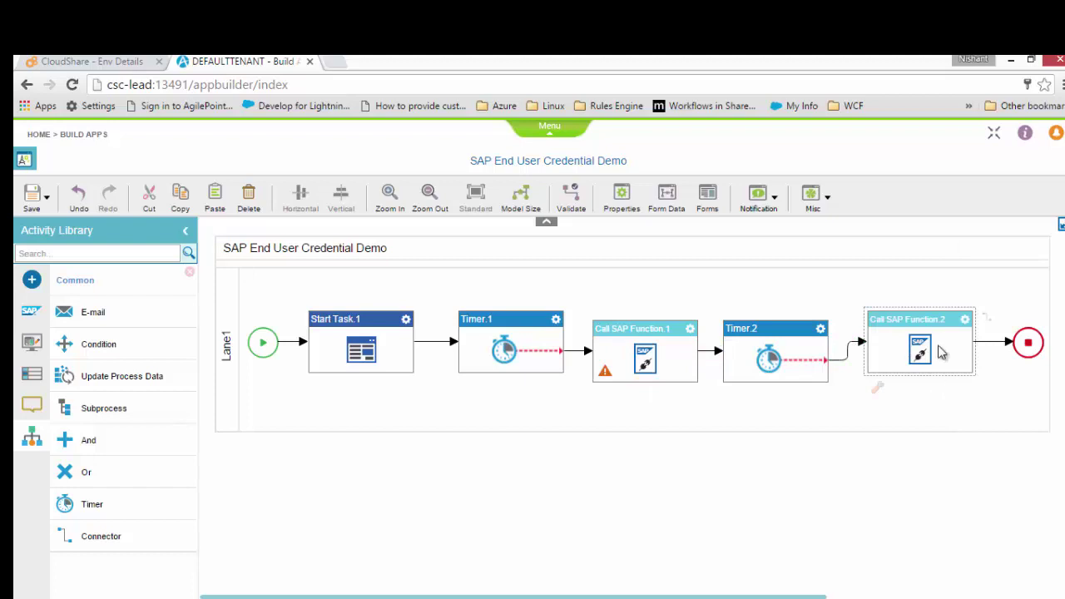
Step: Configure the copied SAP call to clear the stored SAP credentials when it completes
click(963, 324)
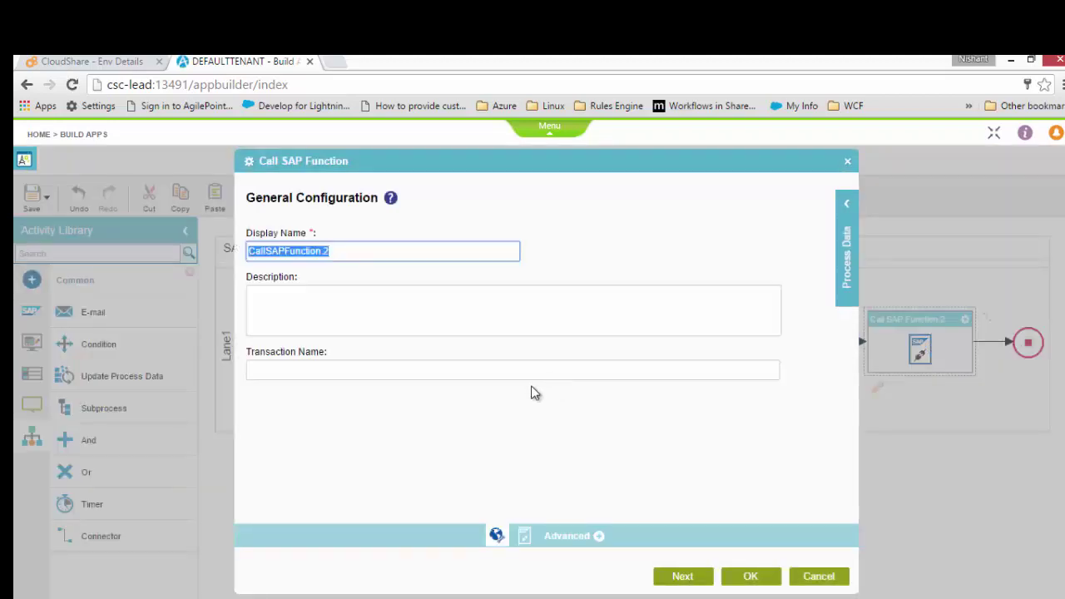
click(676, 578)
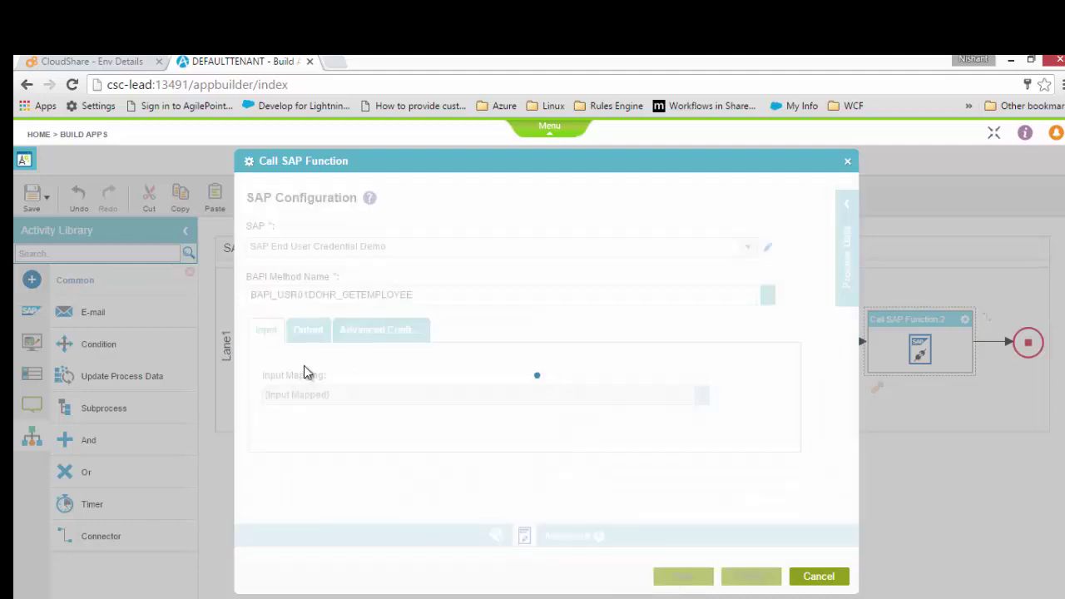
click(358, 332)
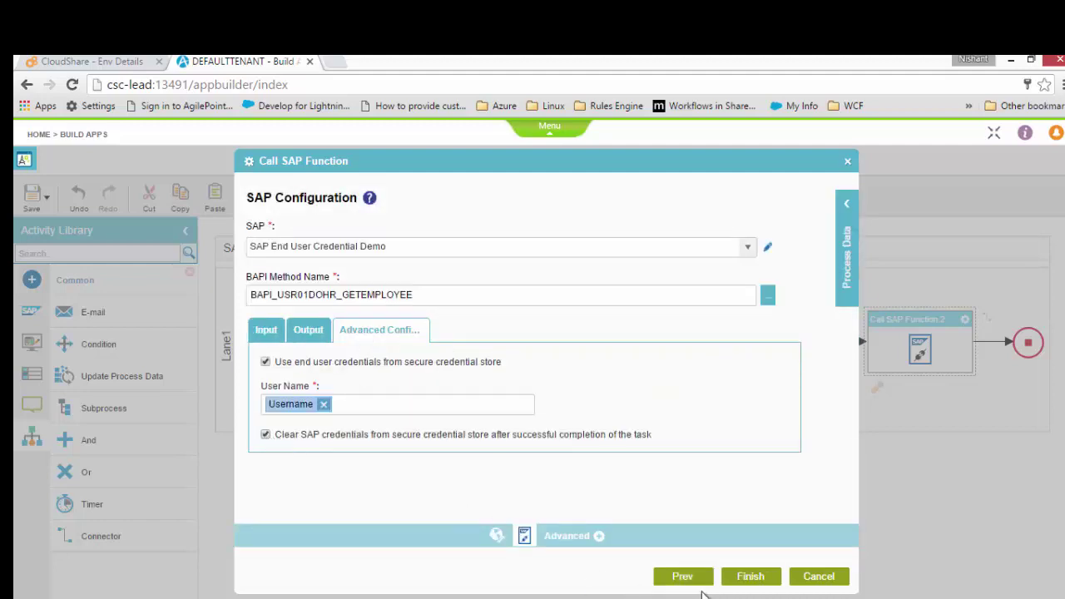
click(749, 582)
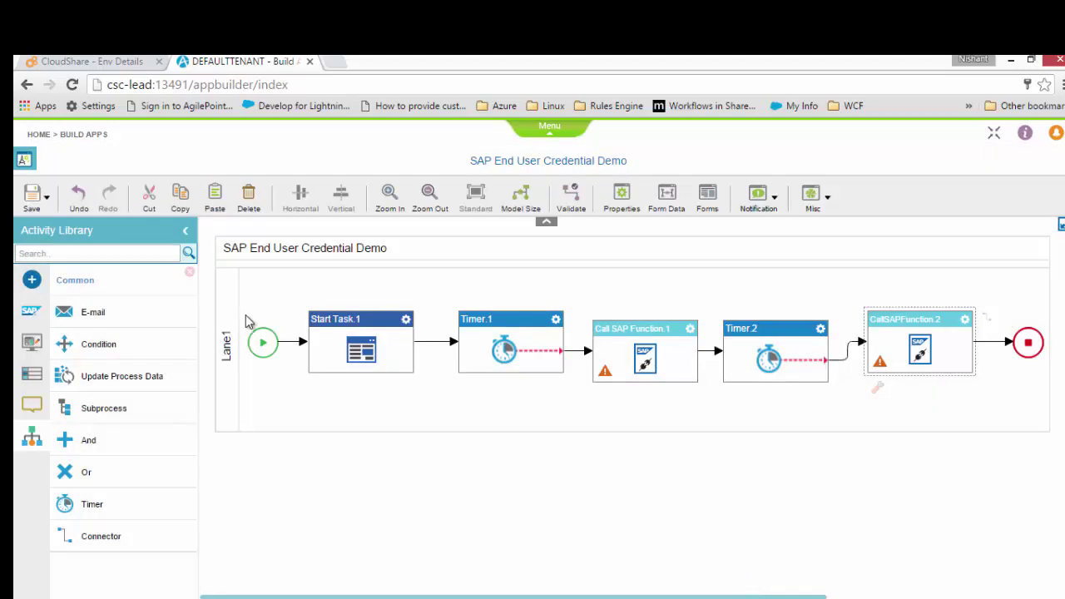
click(34, 197)
Step: Check in pending changes and publish SAP End User Credential Demo as version 1.00
click(70, 258)
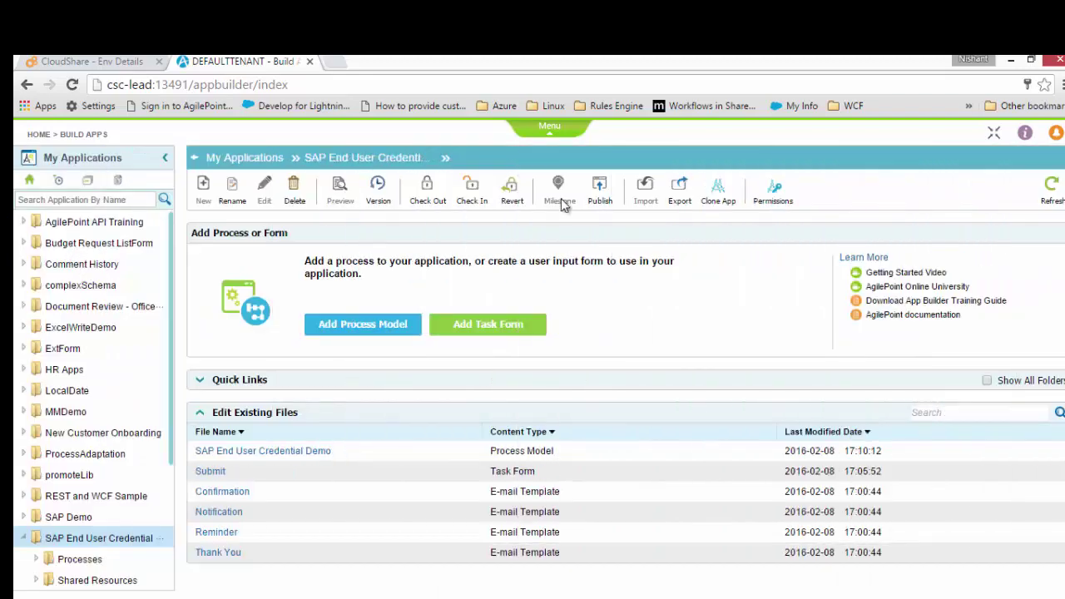
click(599, 188)
click(497, 413)
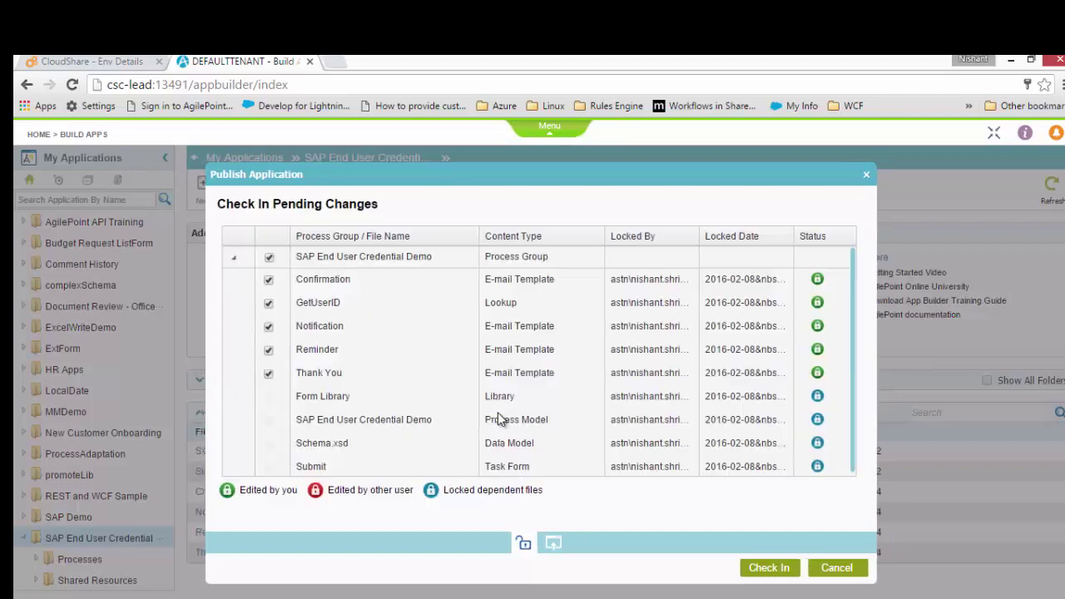
click(771, 569)
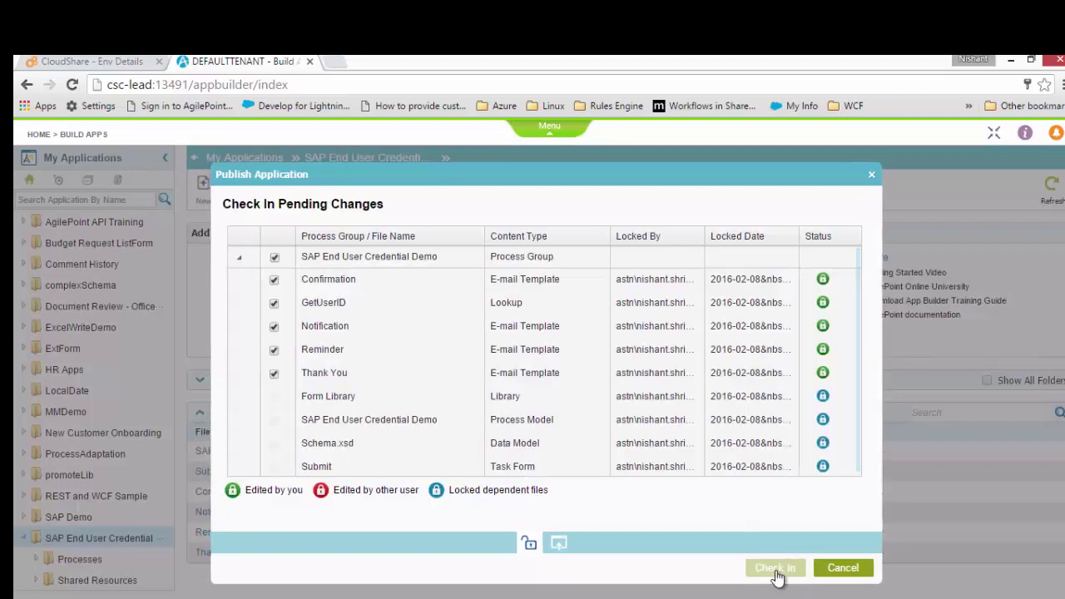
click(775, 571)
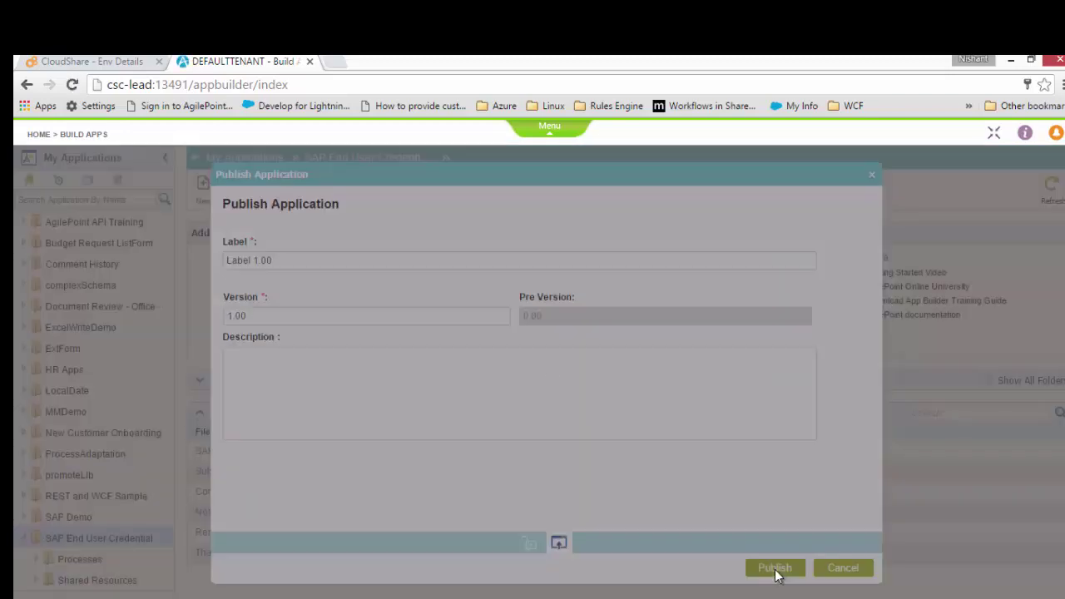
click(648, 413)
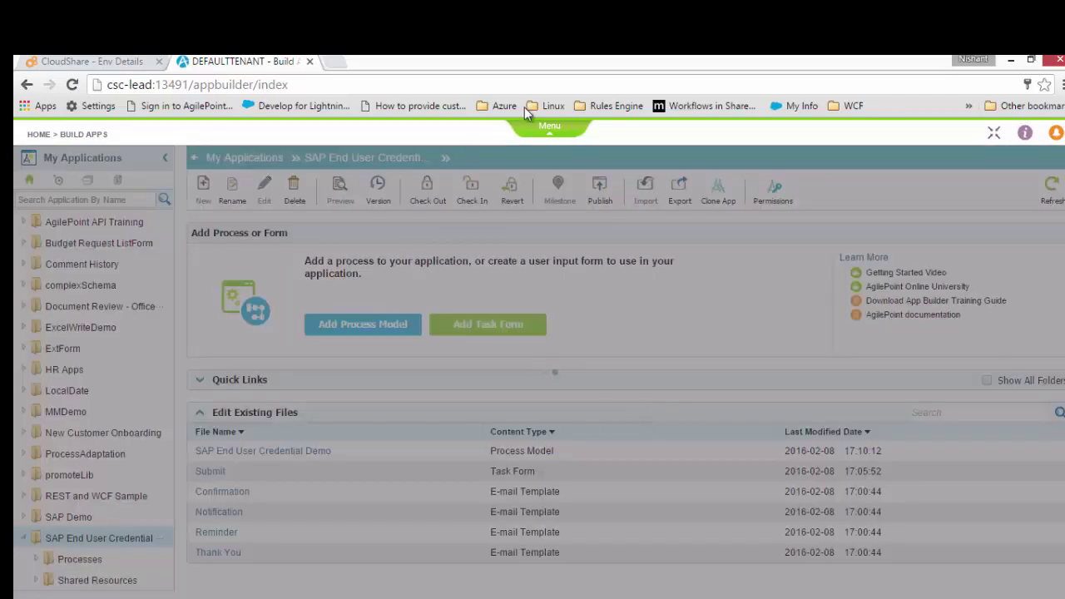
click(462, 147)
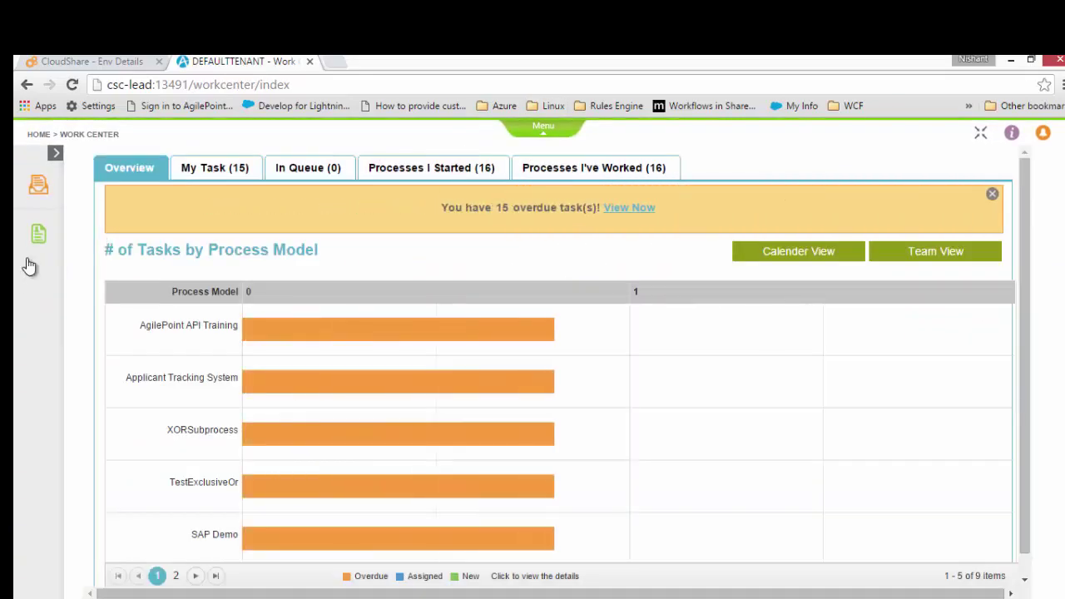
Step: Start a new SAP End User Credential Demo request and copy the employee name from Notepad
click(39, 234)
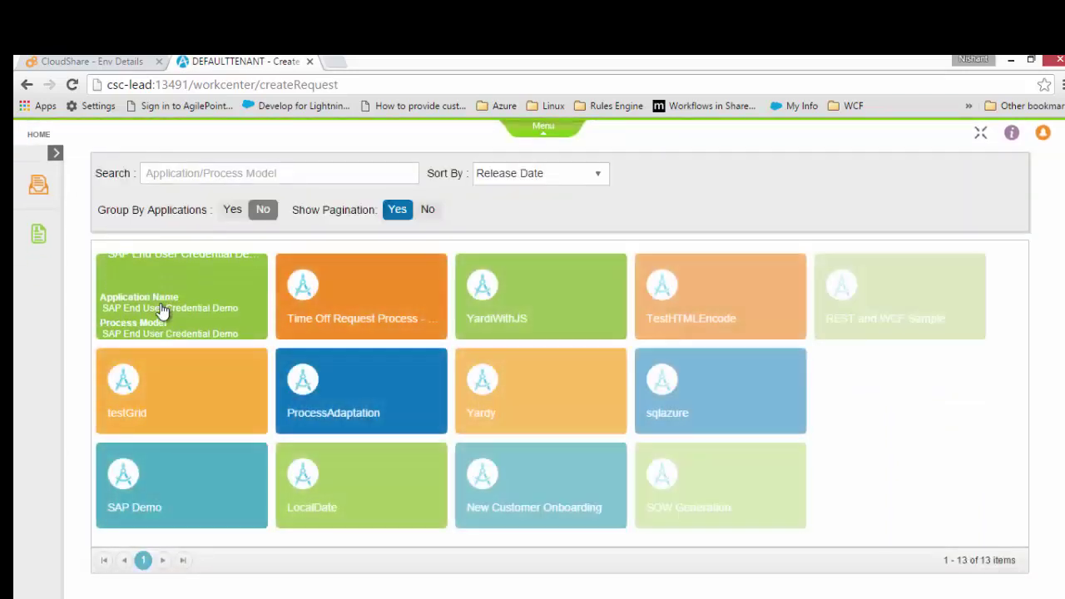
click(164, 312)
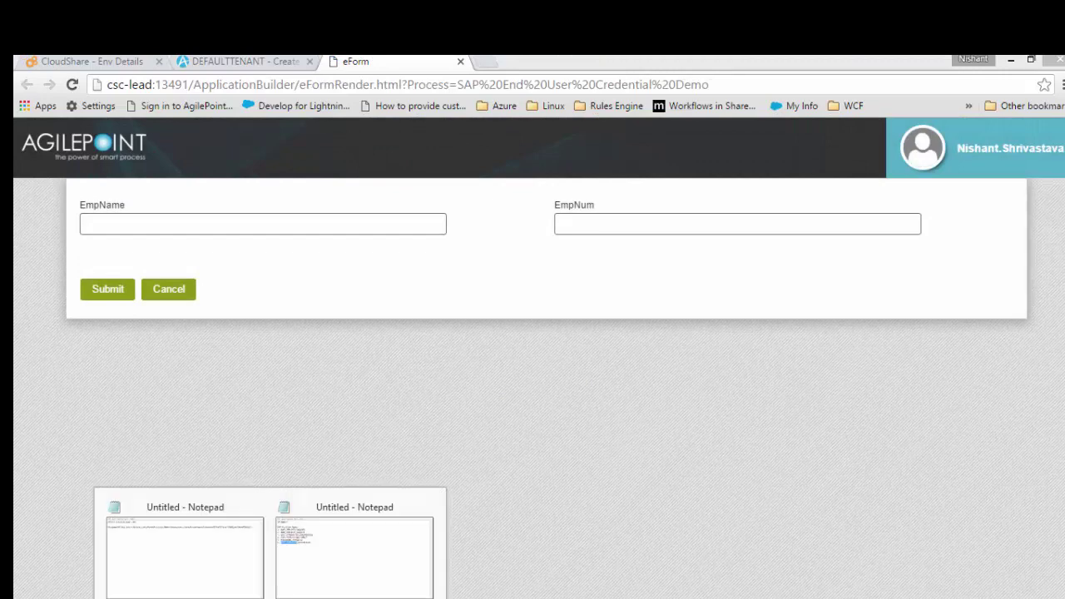
click(141, 516)
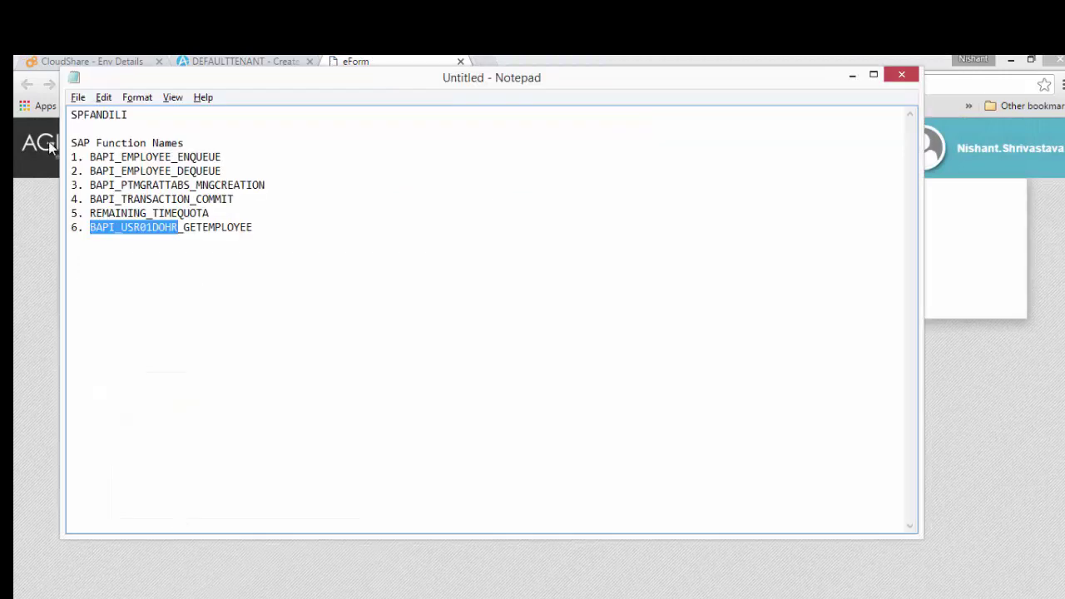
drag(72, 114, 133, 117)
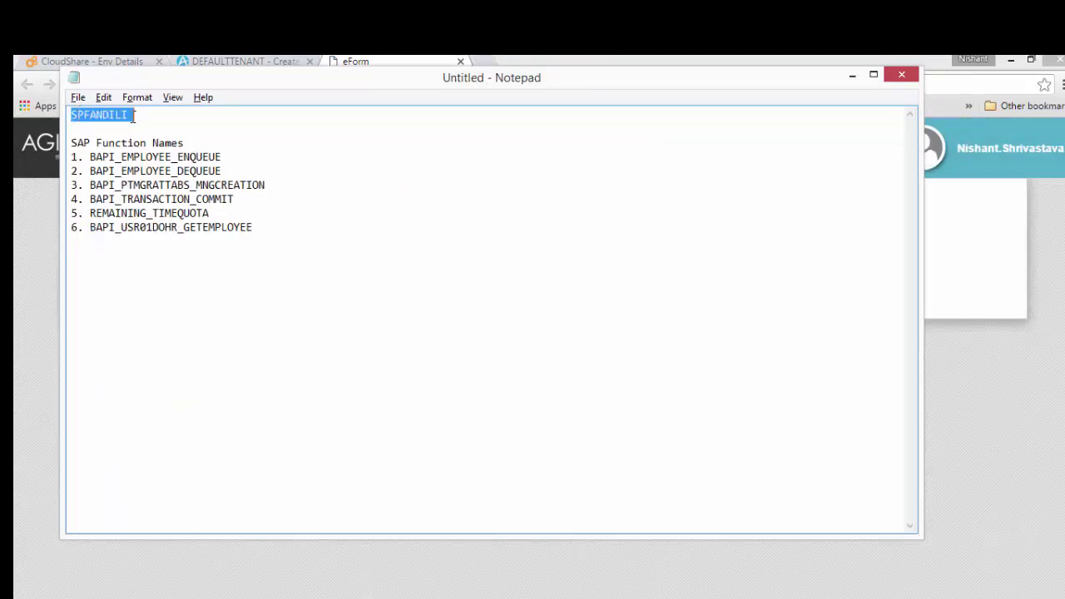
key(alt+Tab)
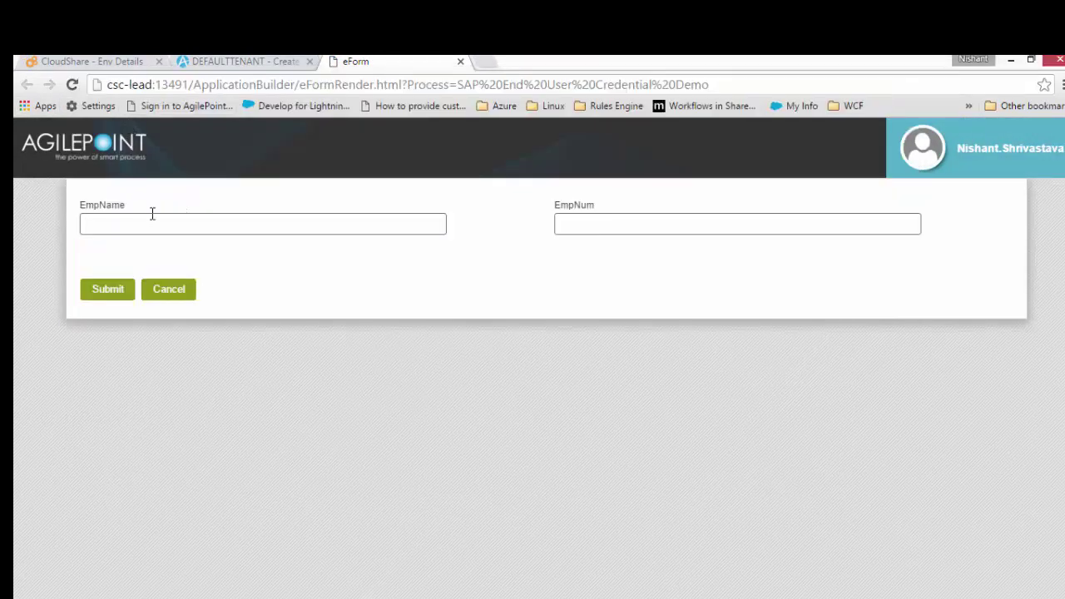
Step: Paste the employee name into EmpName, let EmpNum auto-fill, and submit the form
key(ctrl+v)
key(Tab)
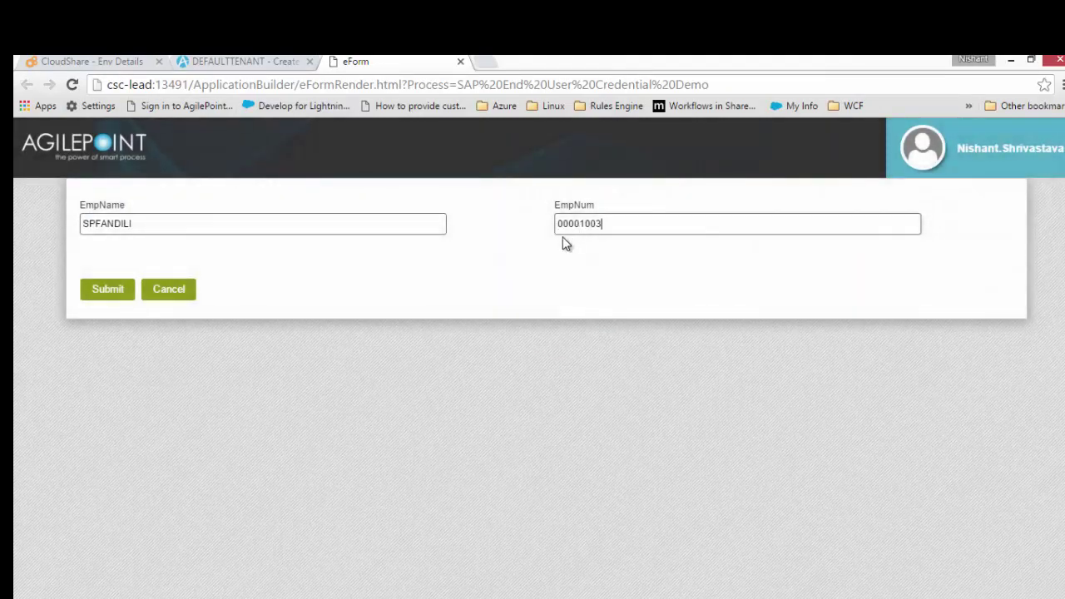
drag(607, 223, 463, 237)
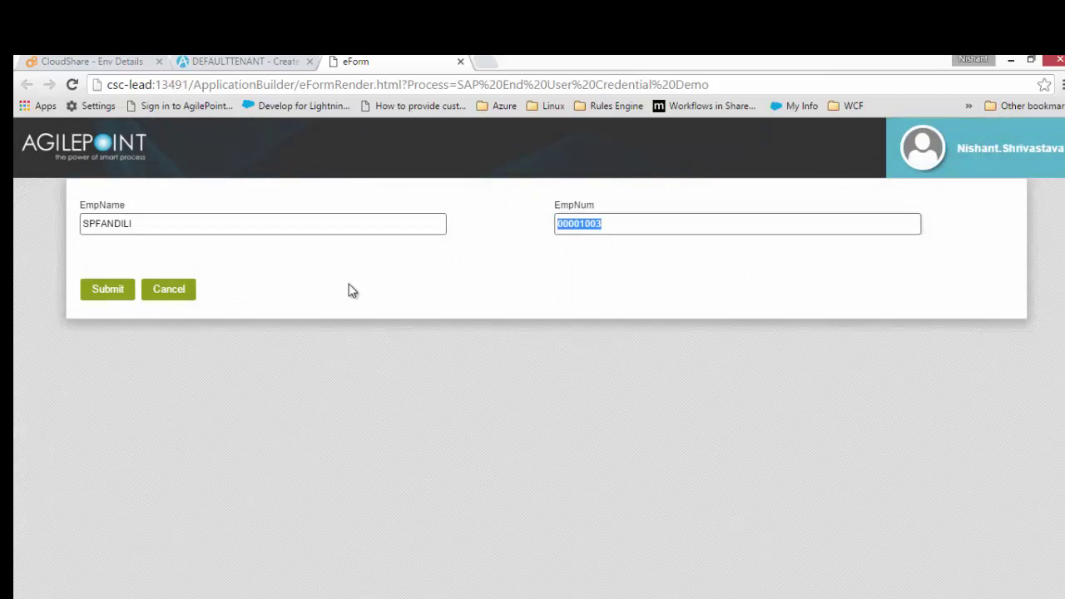
click(107, 293)
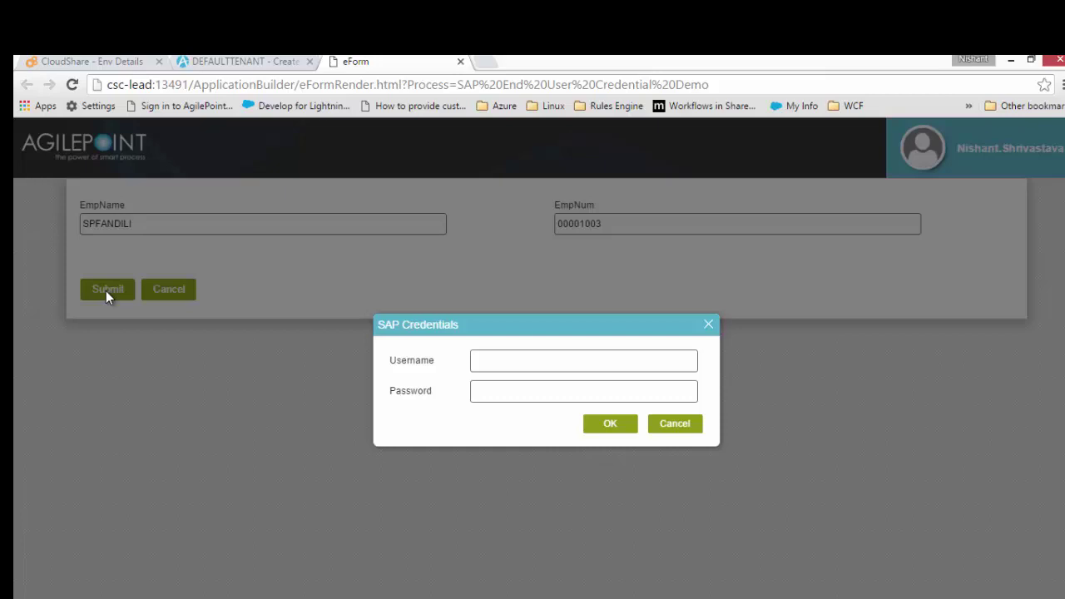
Step: Enter the SAP username and password, then fix the rejected username and resubmit
click(495, 363)
text(ede)
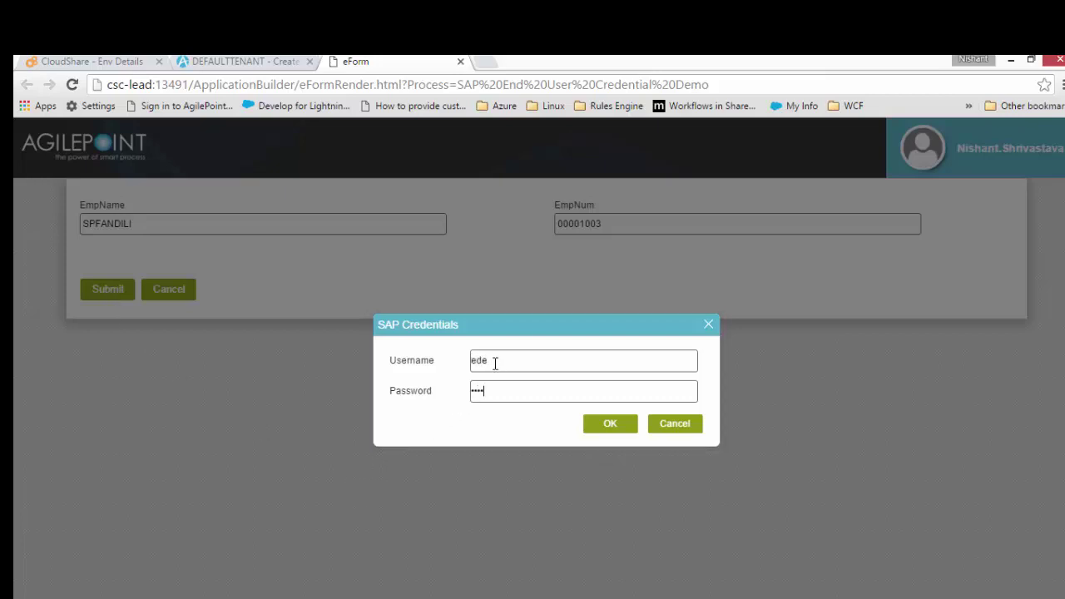
click(612, 426)
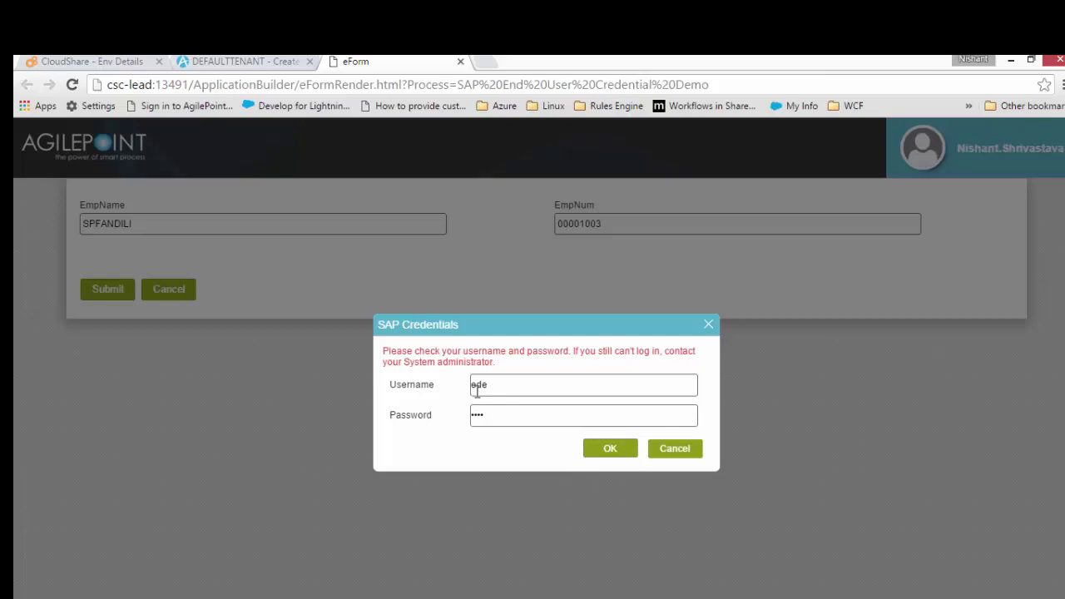
drag(542, 385, 397, 395)
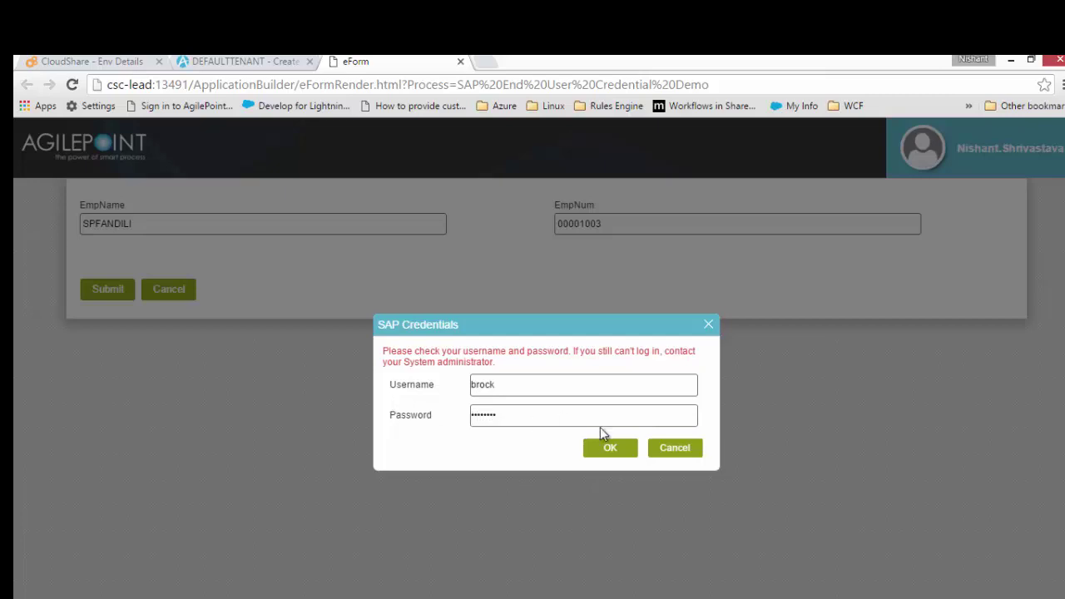
click(607, 448)
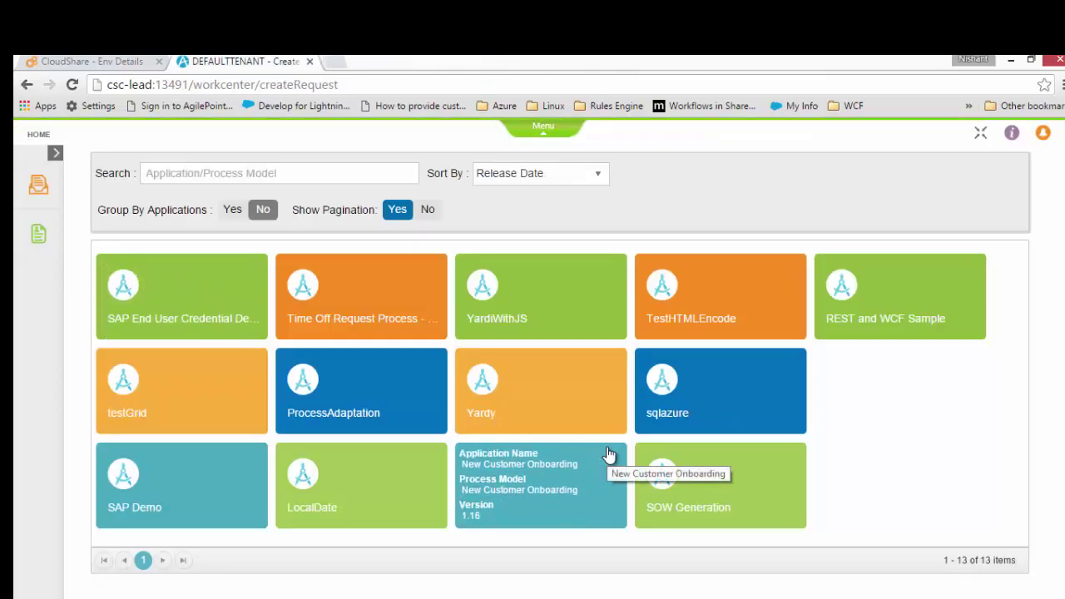
Step: Rerun the WF_SECURE_CREDENTIALS_MANAGER query and inspect the new row's reference type, REF_ID and SAP system type
click(374, 512)
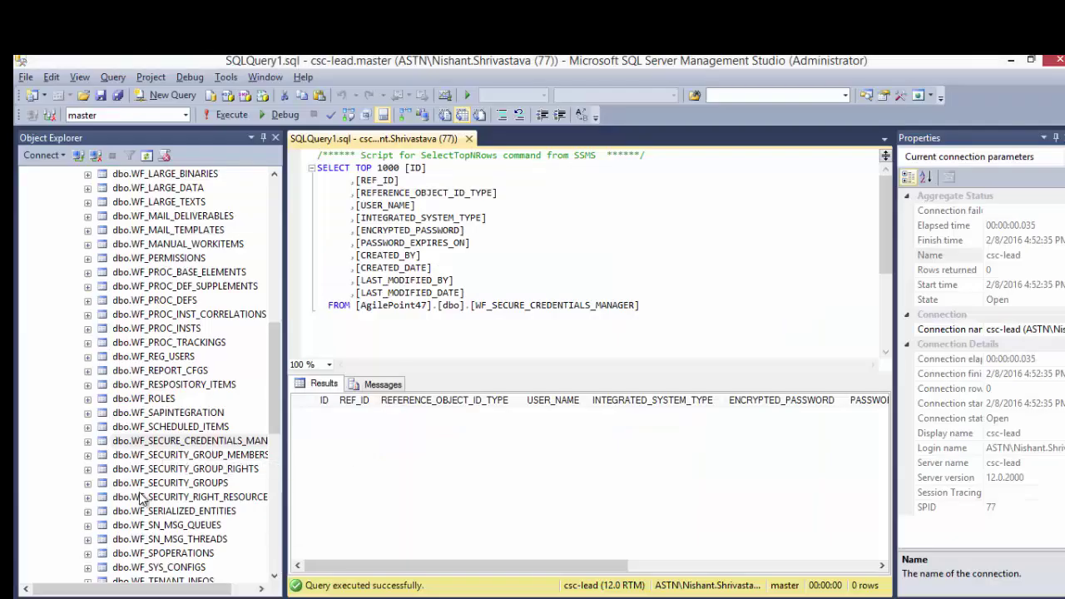
click(233, 115)
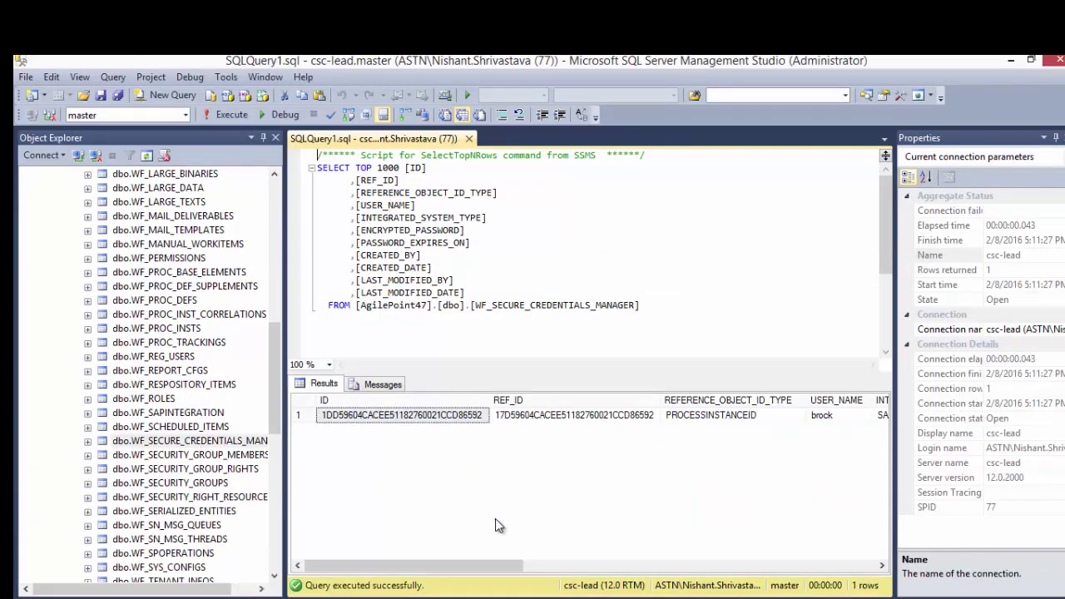
click(726, 415)
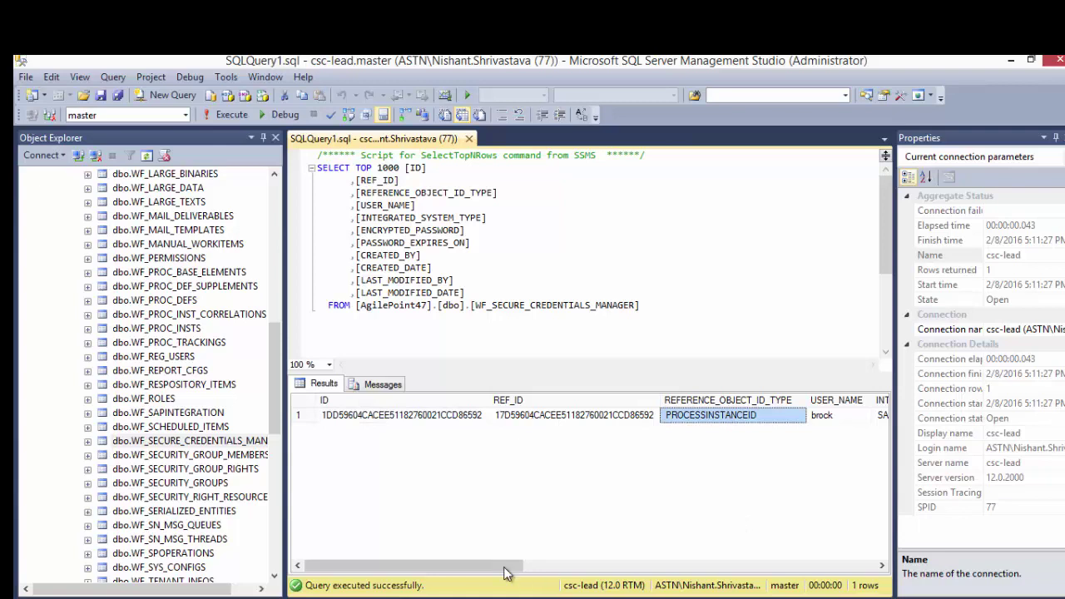
drag(505, 570, 562, 571)
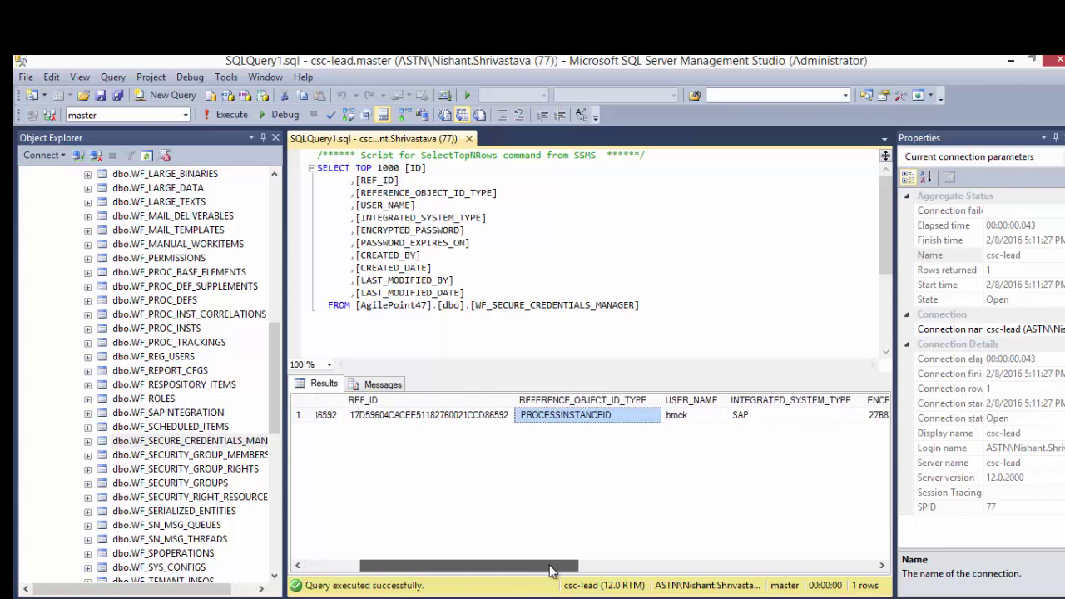
click(420, 414)
drag(537, 572, 577, 571)
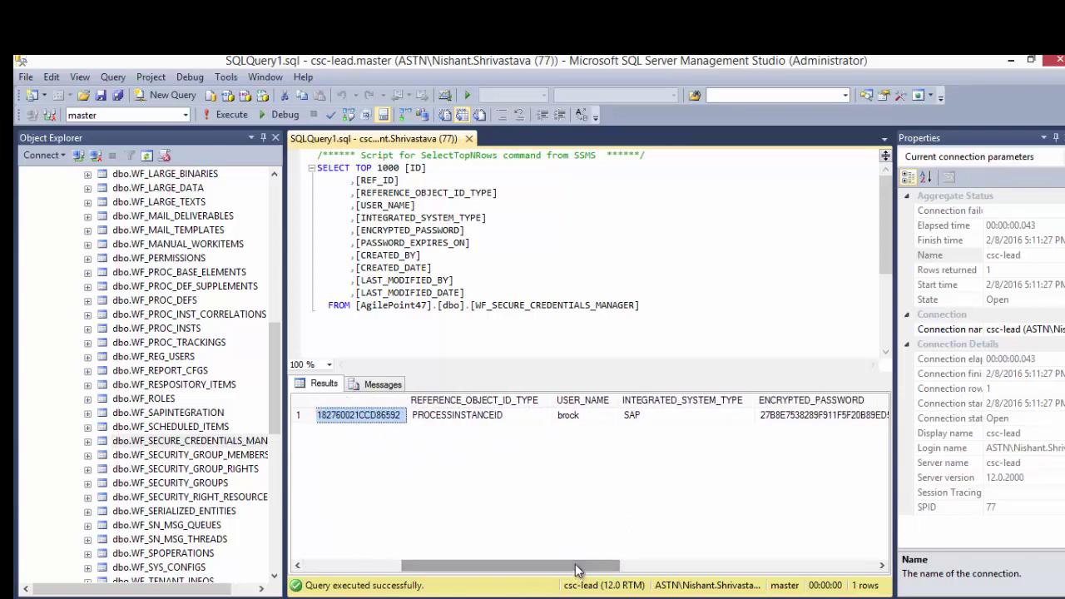
click(649, 424)
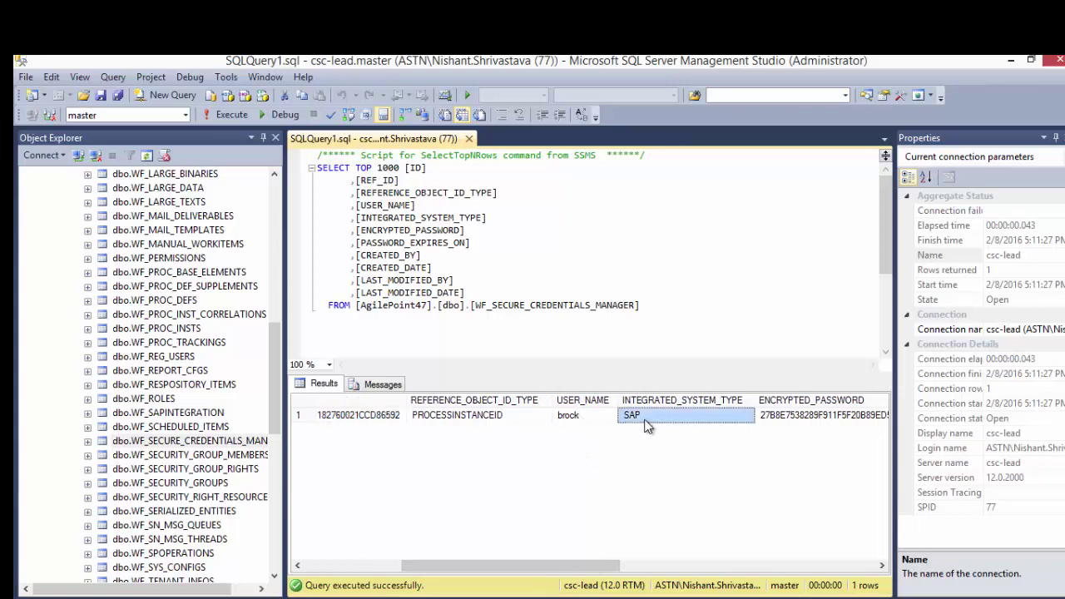
drag(608, 561, 683, 566)
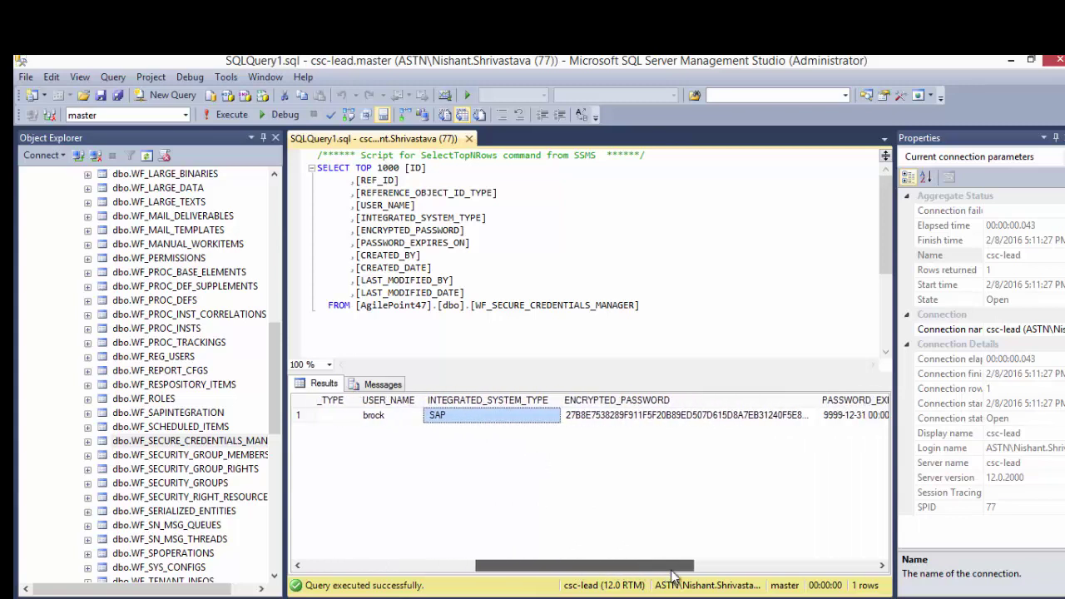
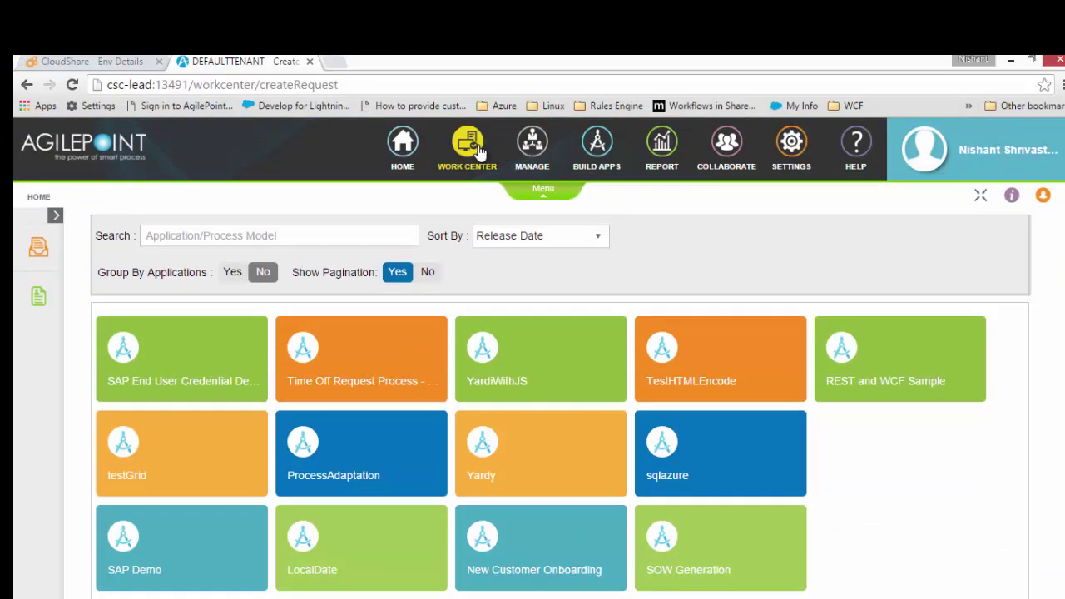
Step: Search Runtime Management processes for SAP End User Credential Demo and expand the running instance
click(531, 146)
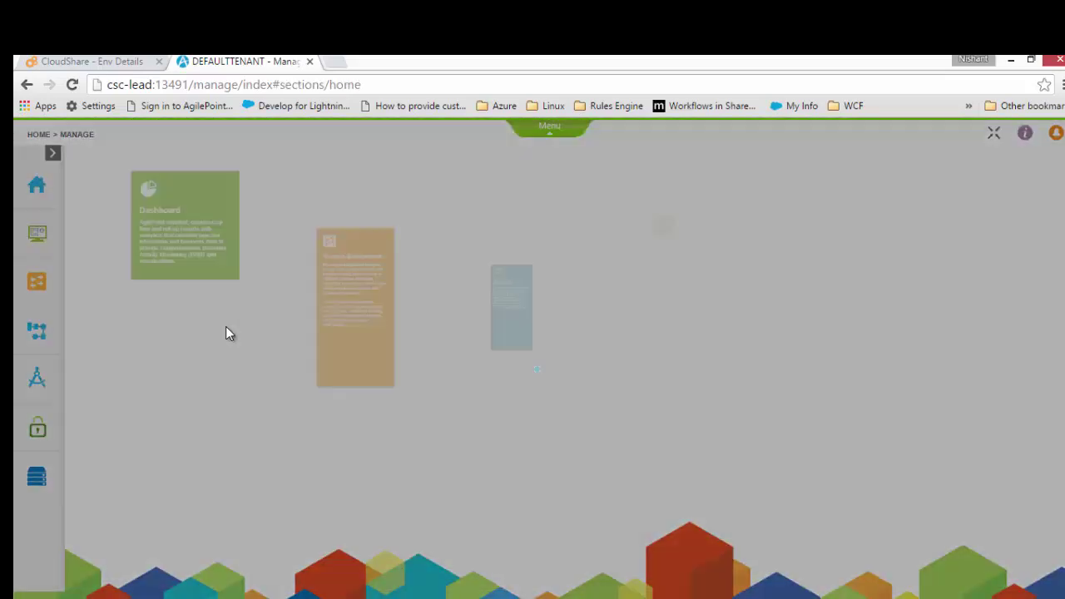
mouse_move(36, 283)
click(215, 278)
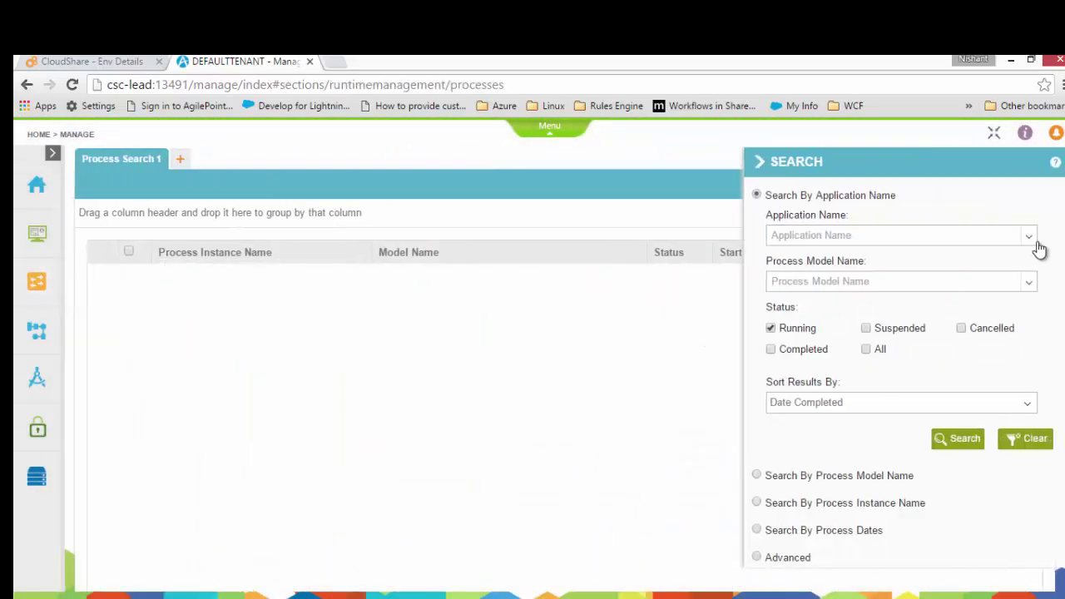
click(1030, 237)
scroll(1033, 287, down, 2)
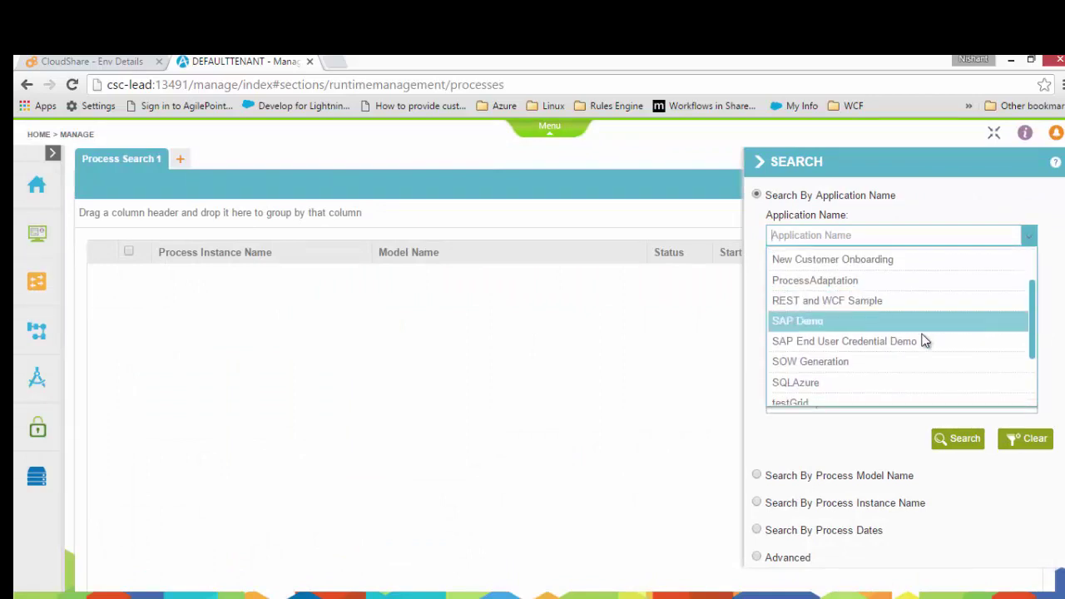
click(915, 342)
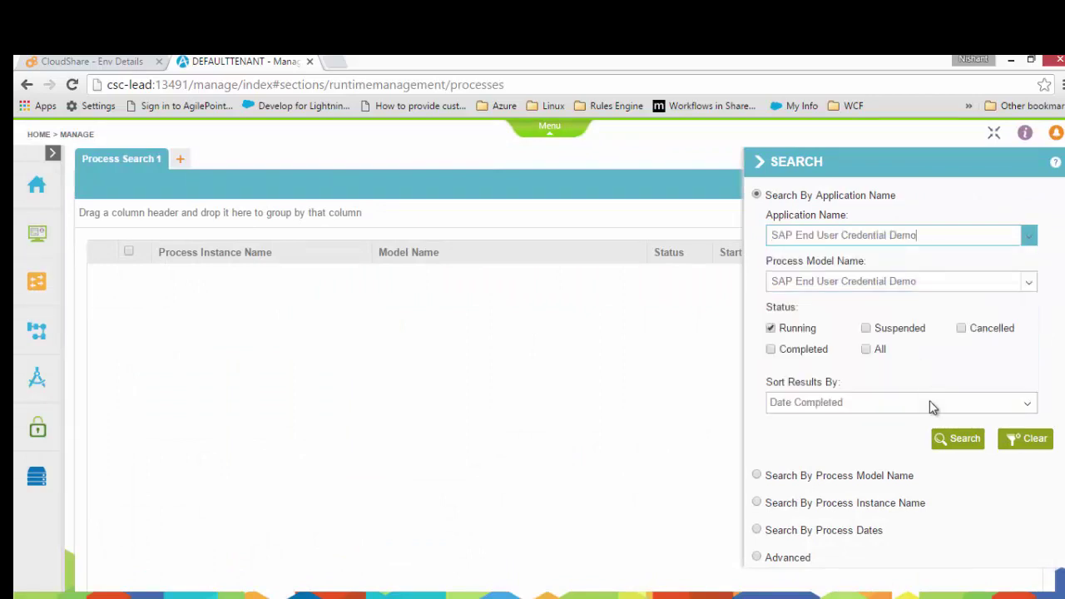
click(975, 445)
click(98, 275)
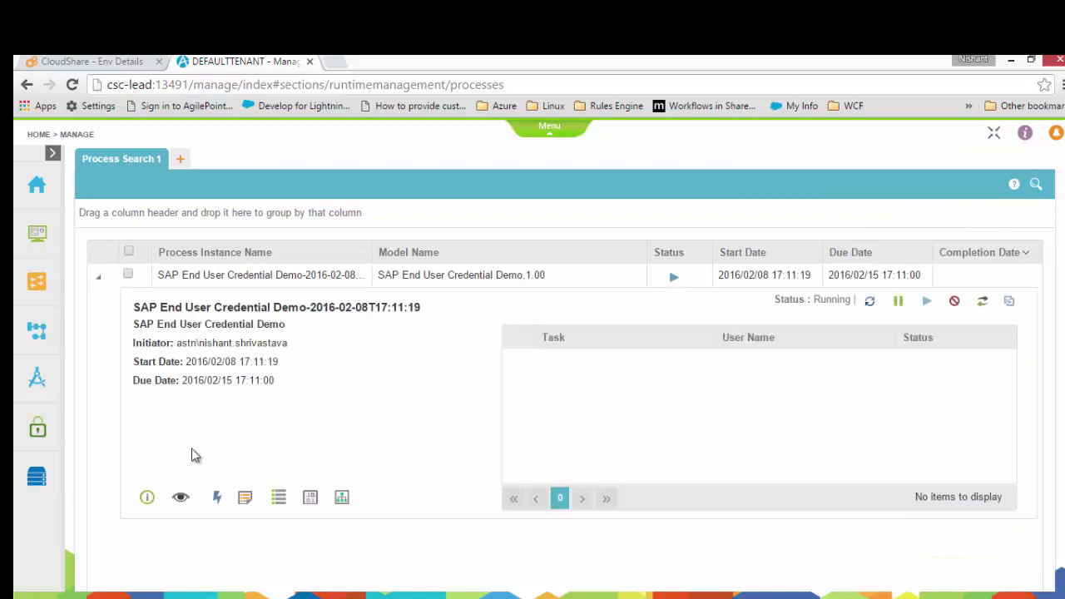
Step: Bypass Timer.1's delay in Process Monitor, then rerun the stored-credentials query in SSMS
click(181, 499)
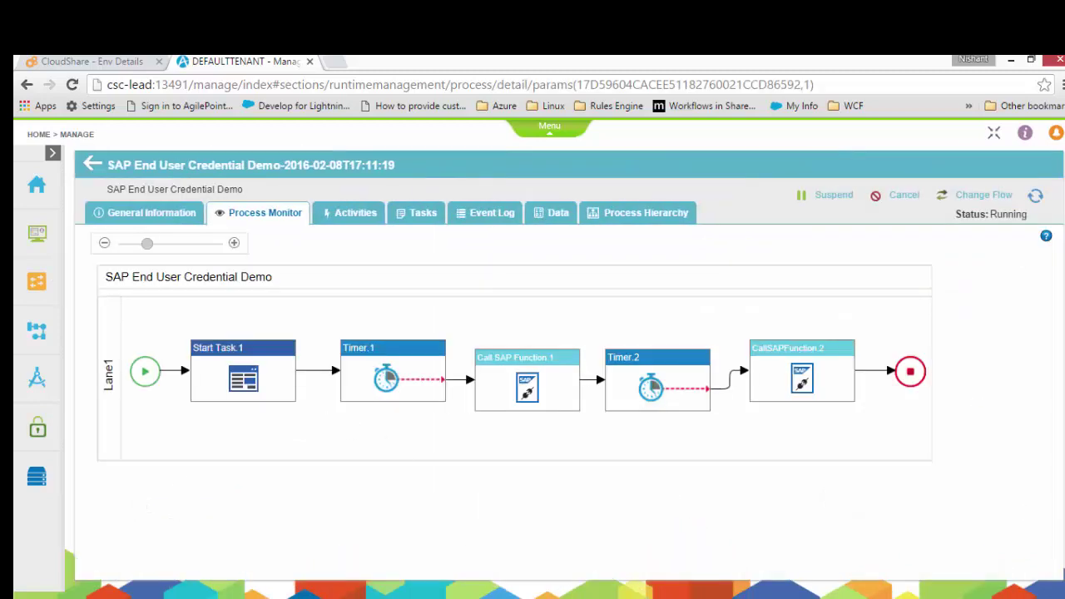
click(384, 382)
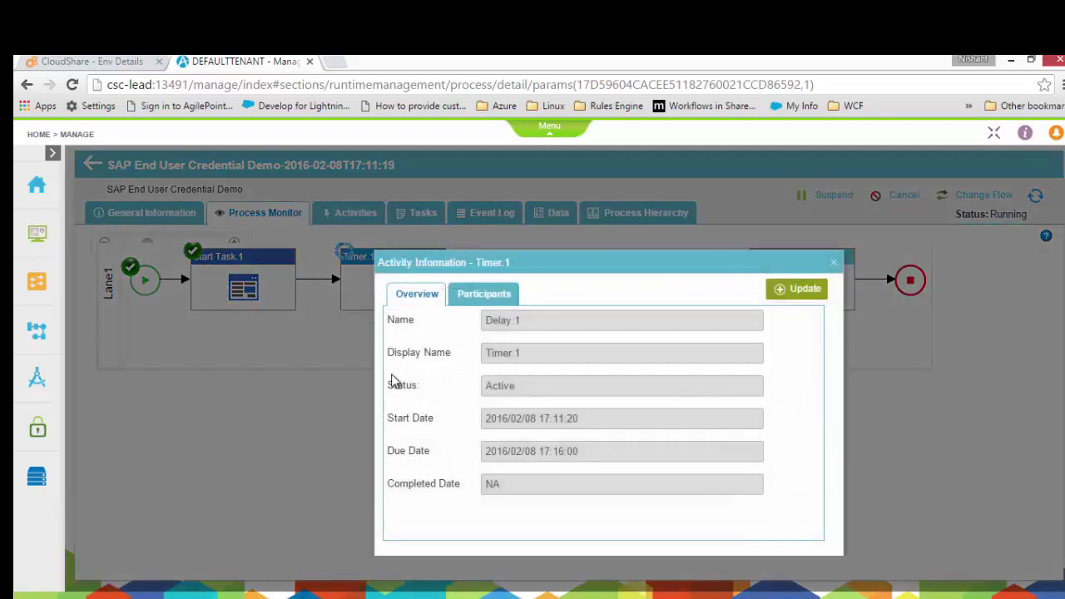
click(785, 291)
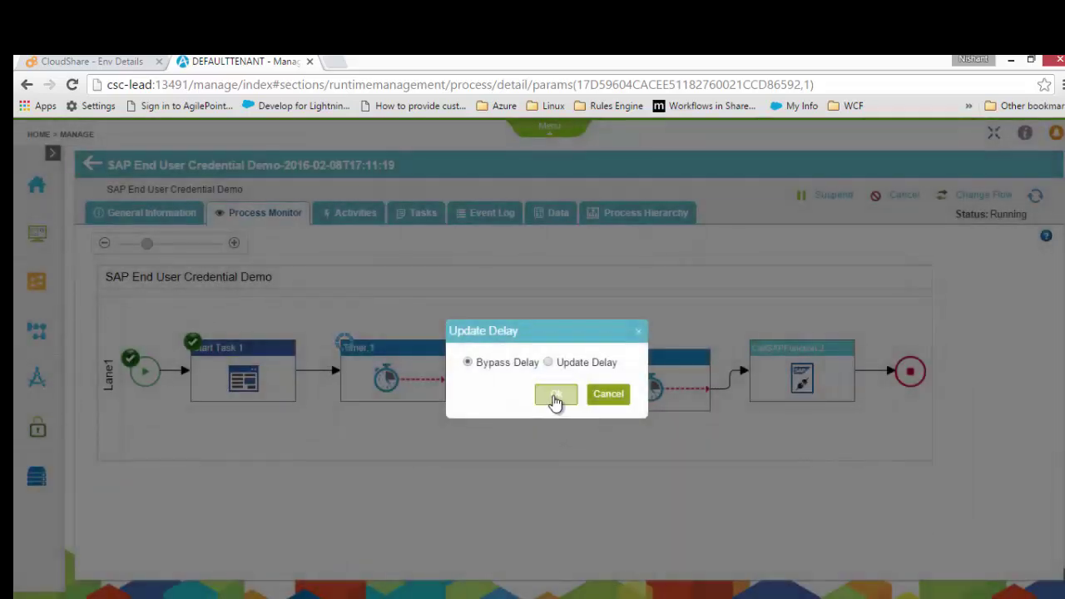
click(554, 397)
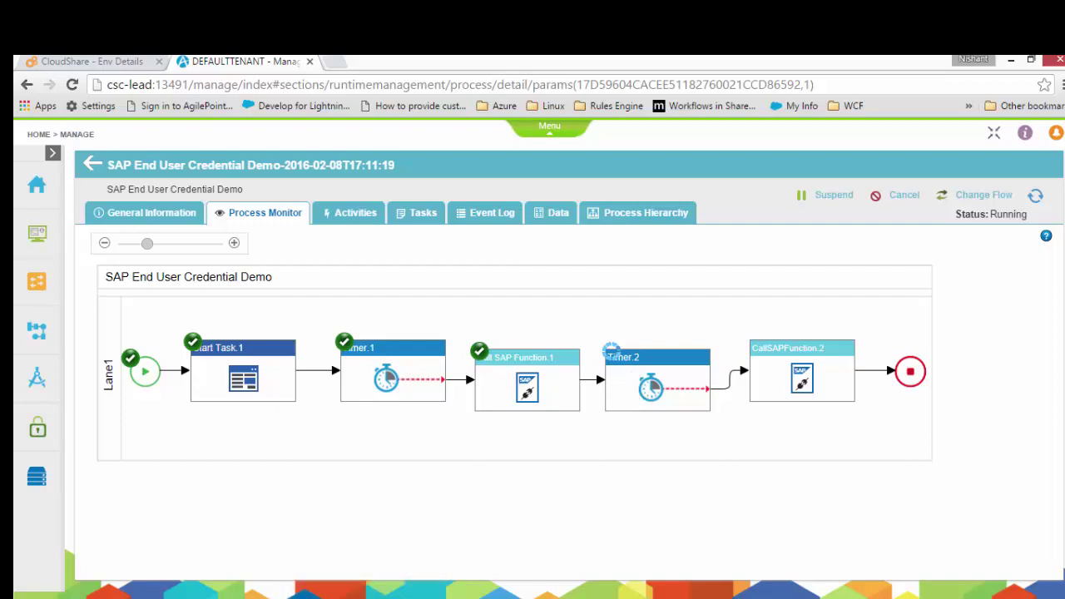
key(alt+Tab)
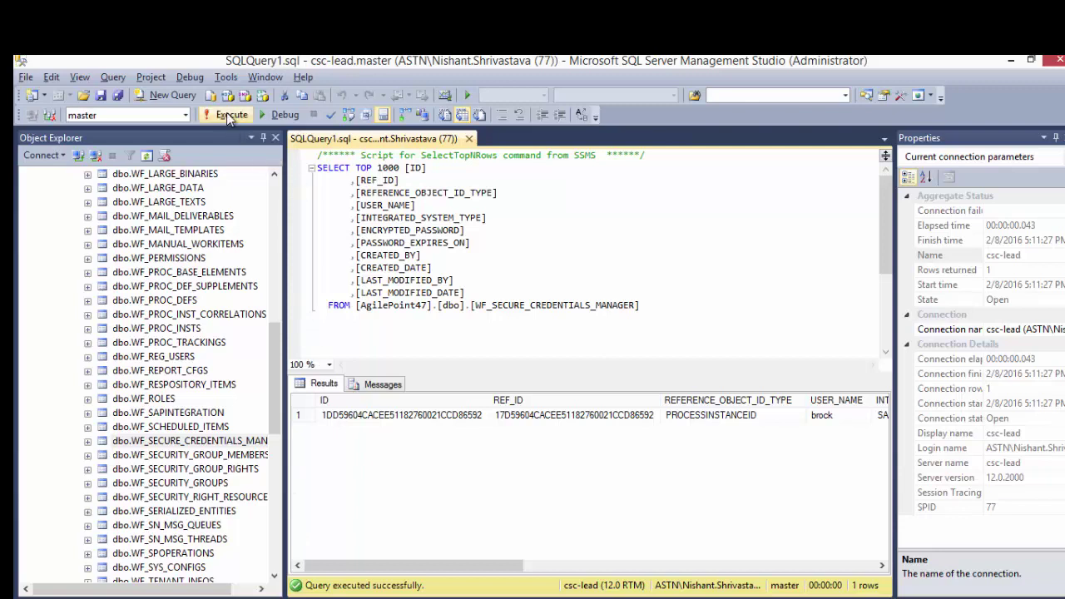
click(226, 114)
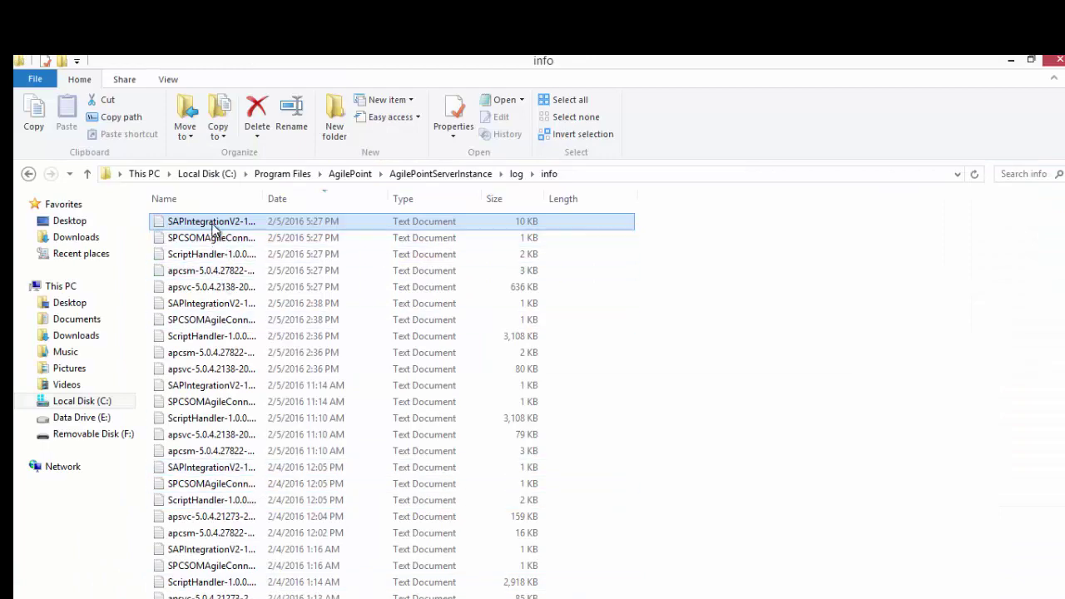
double_click(213, 225)
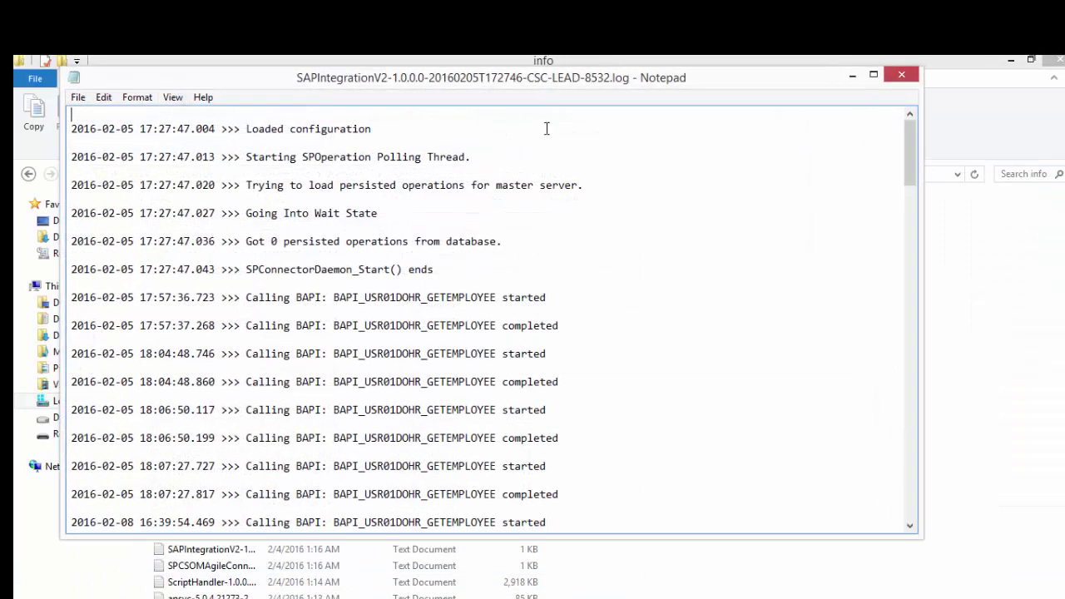
click(874, 74)
scroll(532, 333, down, 20)
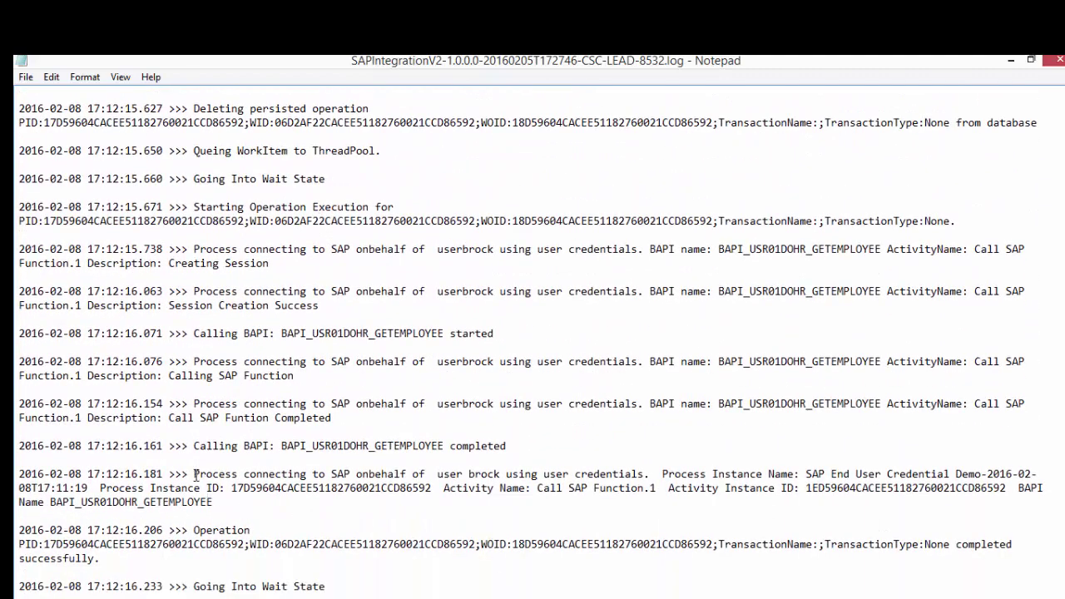
drag(208, 475, 804, 504)
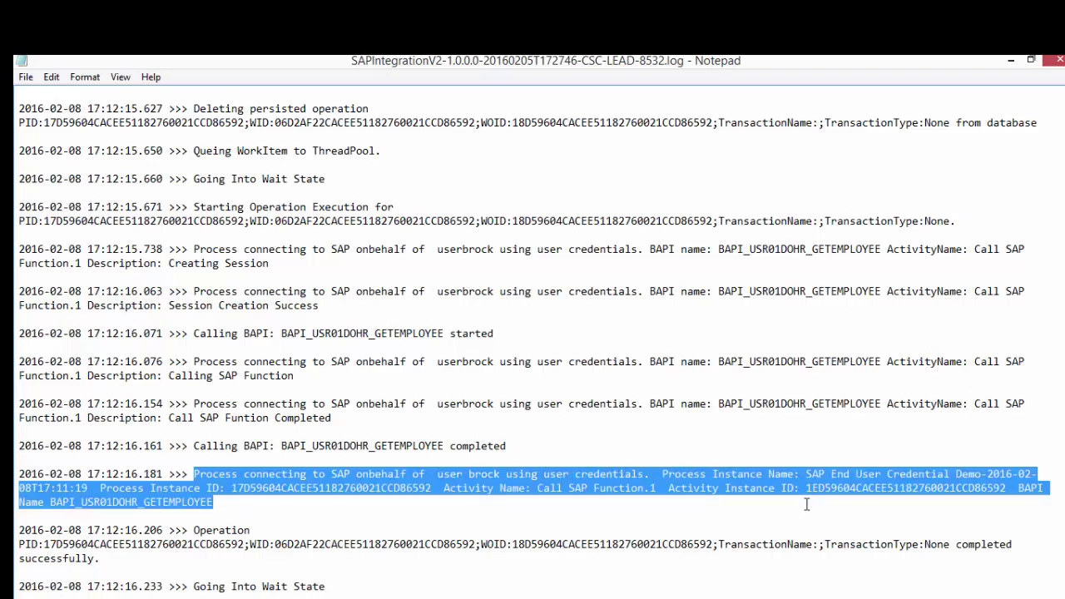
click(1011, 63)
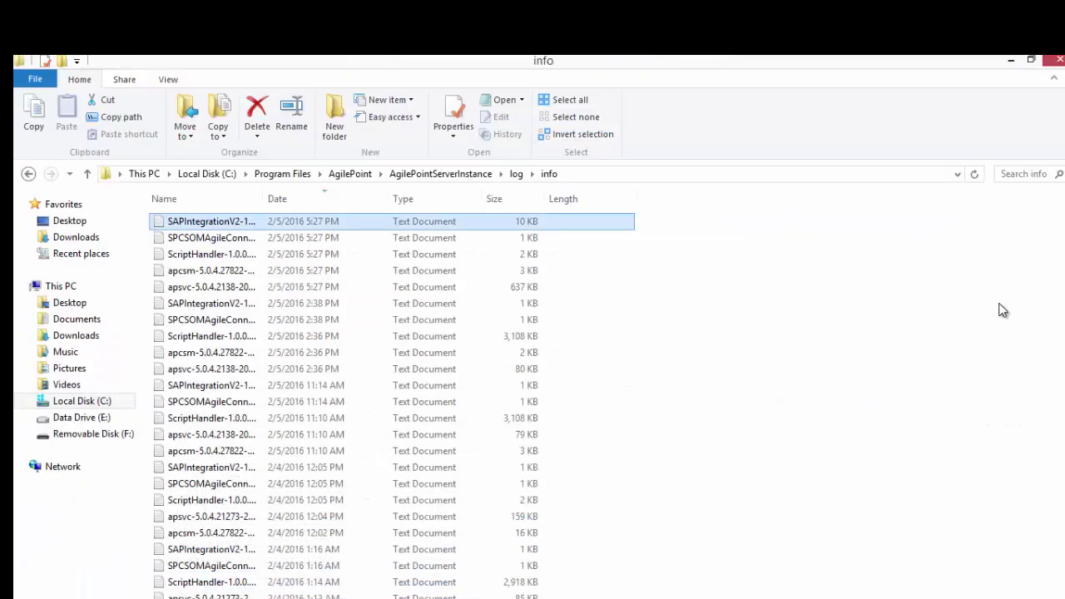
Step: Check the instance's TempEmpID form value, 00001003, under pd:AP processFields
click(1011, 60)
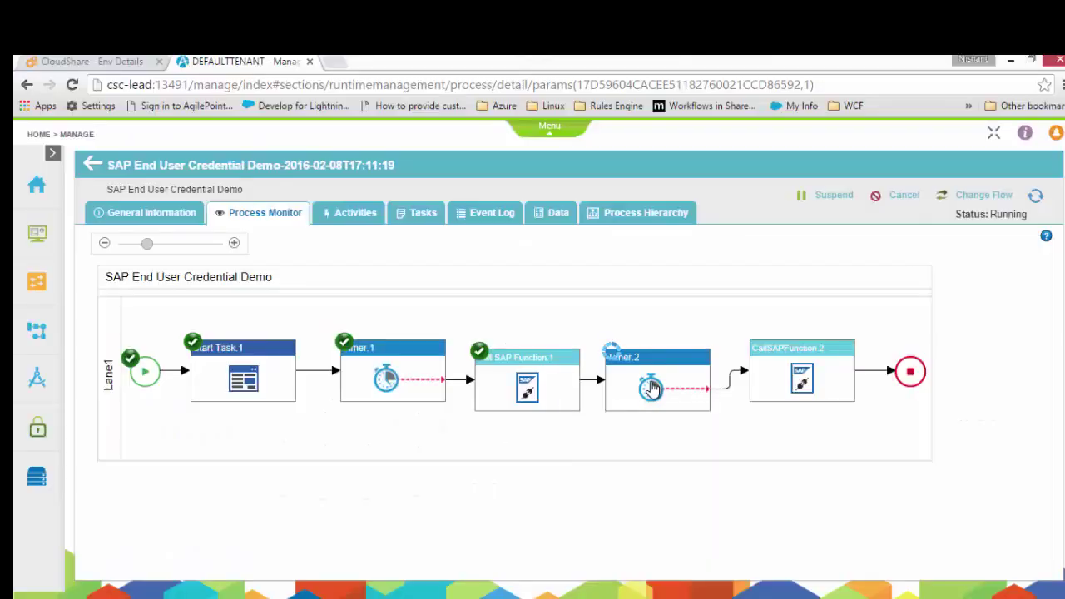
scroll(649, 393, down, 1)
click(658, 287)
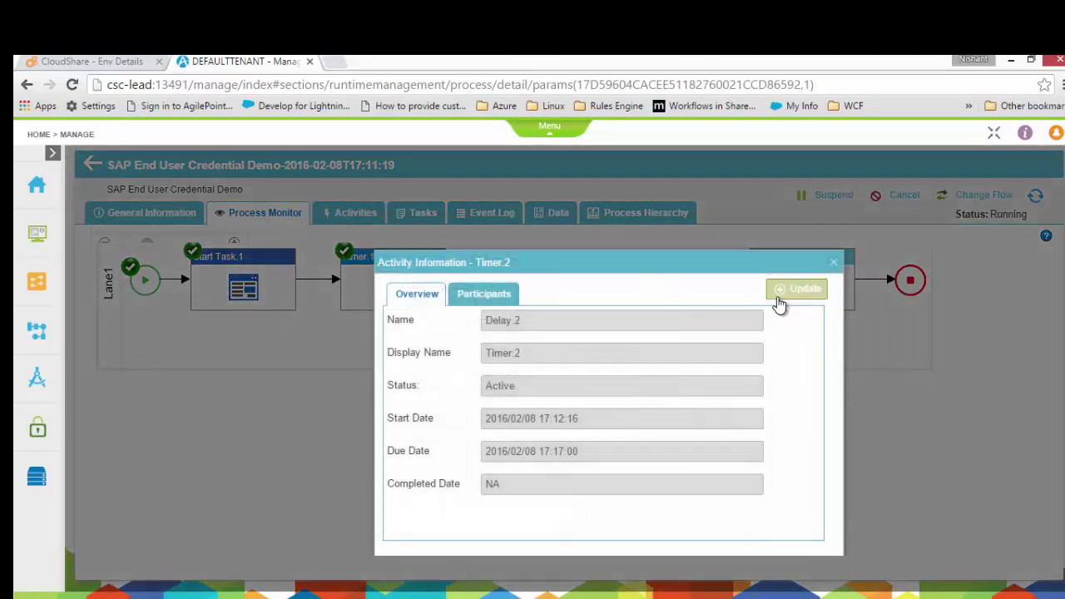
click(834, 268)
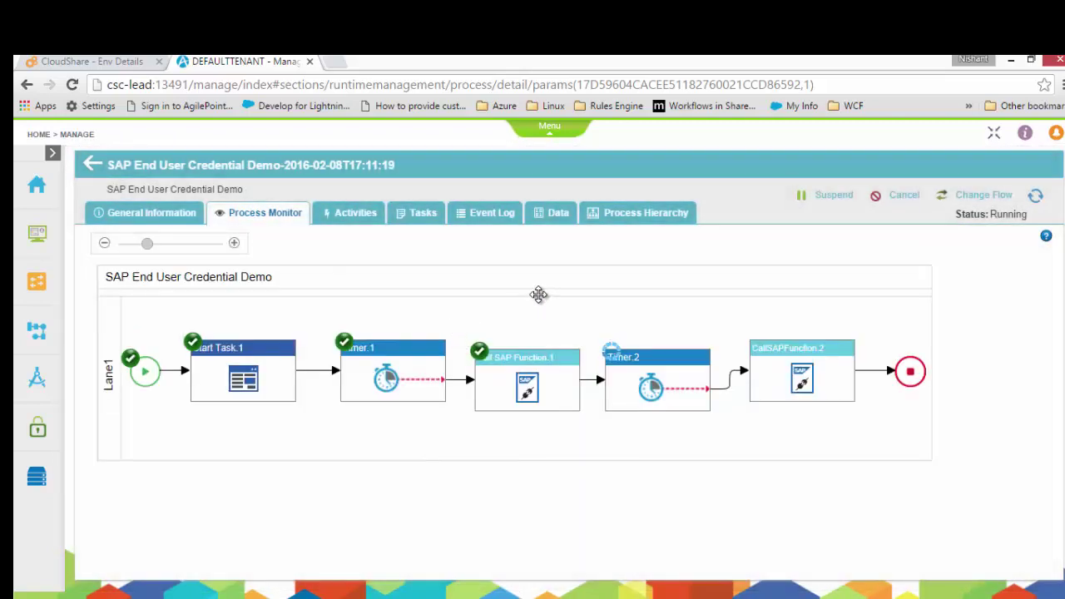
click(557, 214)
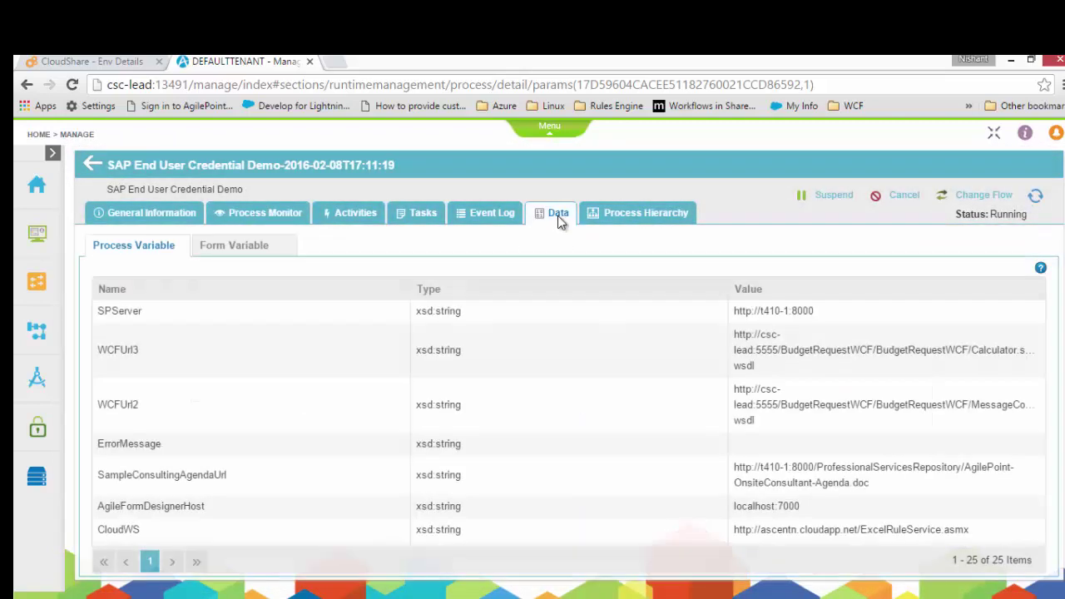
click(226, 248)
click(93, 275)
click(114, 323)
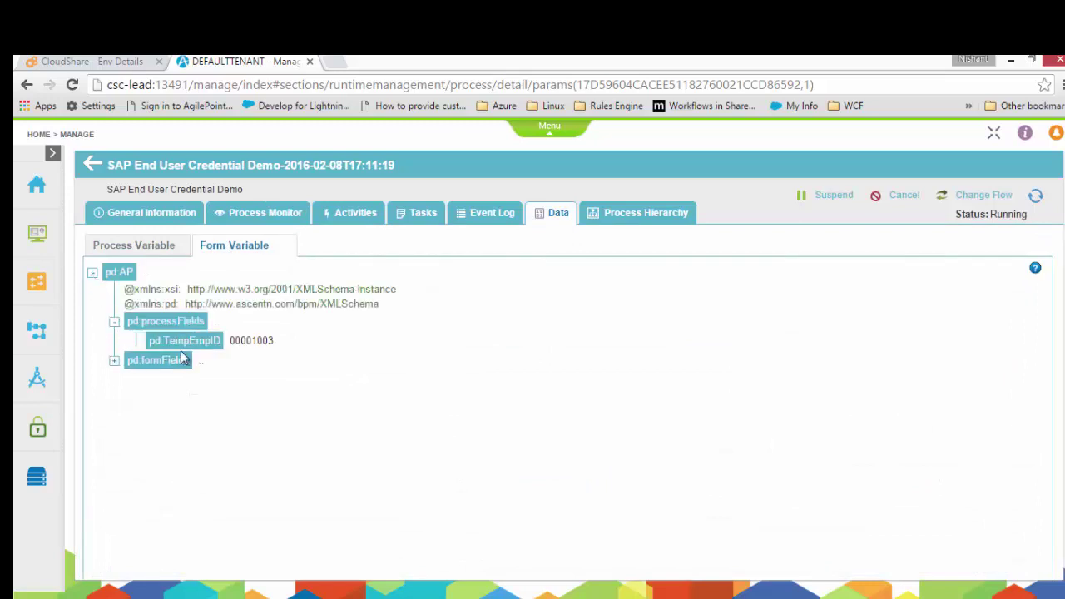
drag(231, 344, 277, 345)
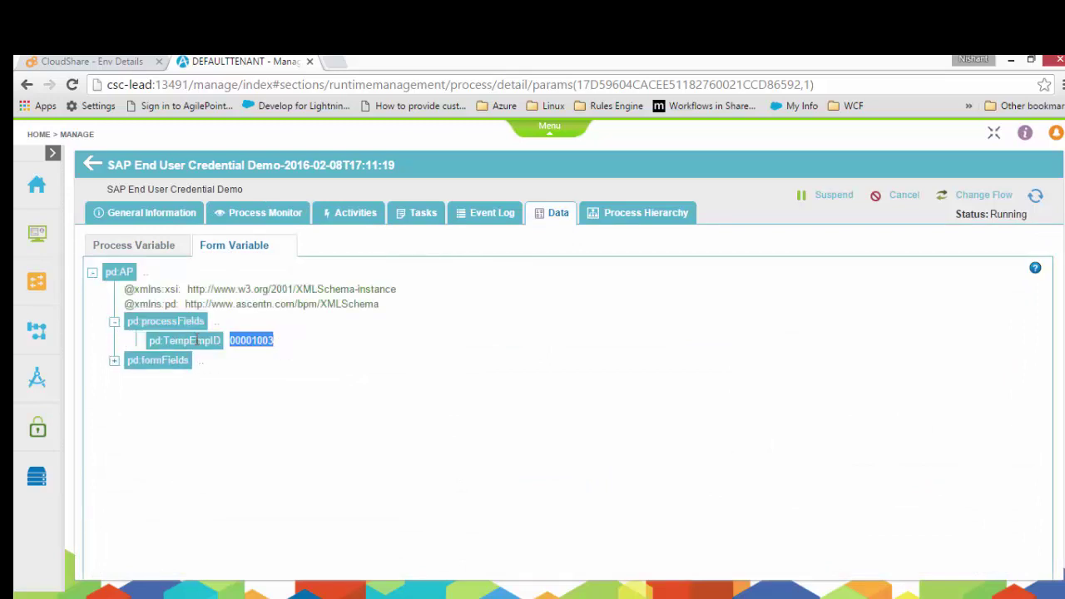
Step: Bypass the Timer.2 delay from the Process Monitor diagram
click(236, 214)
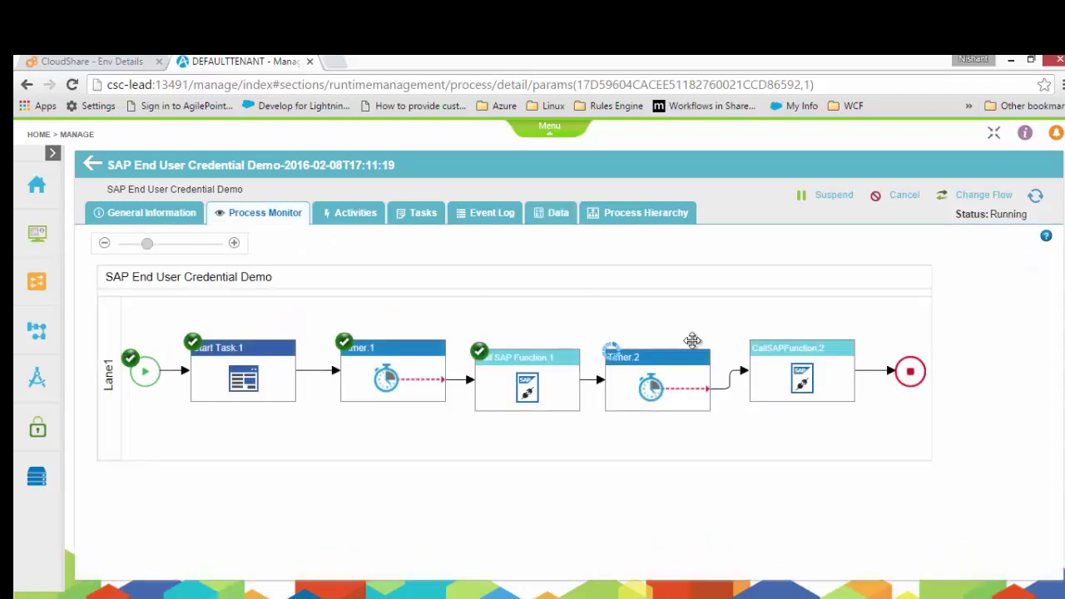
click(661, 391)
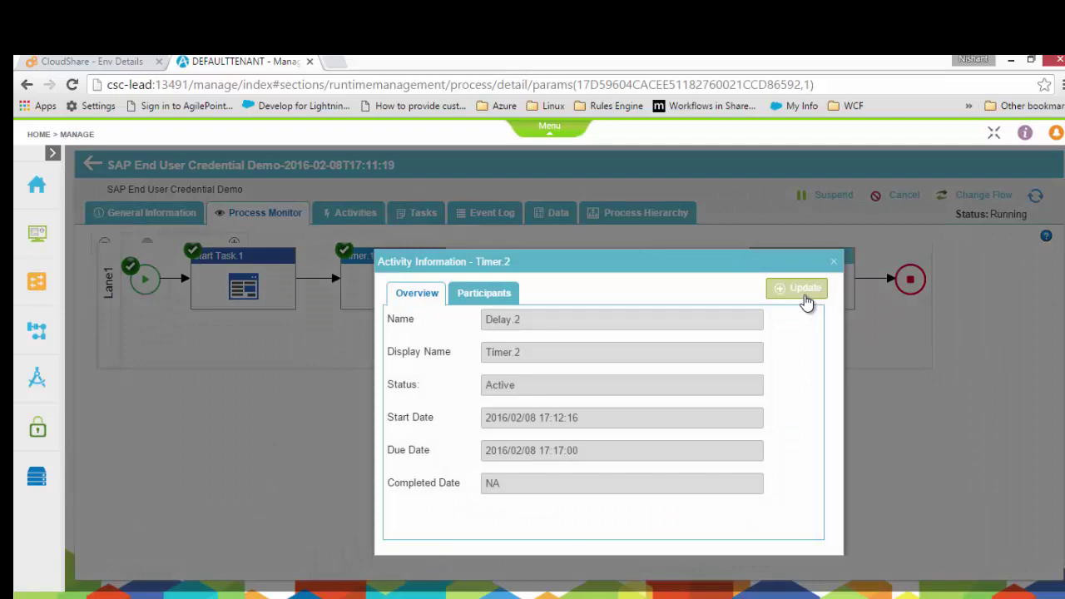
click(804, 299)
click(552, 395)
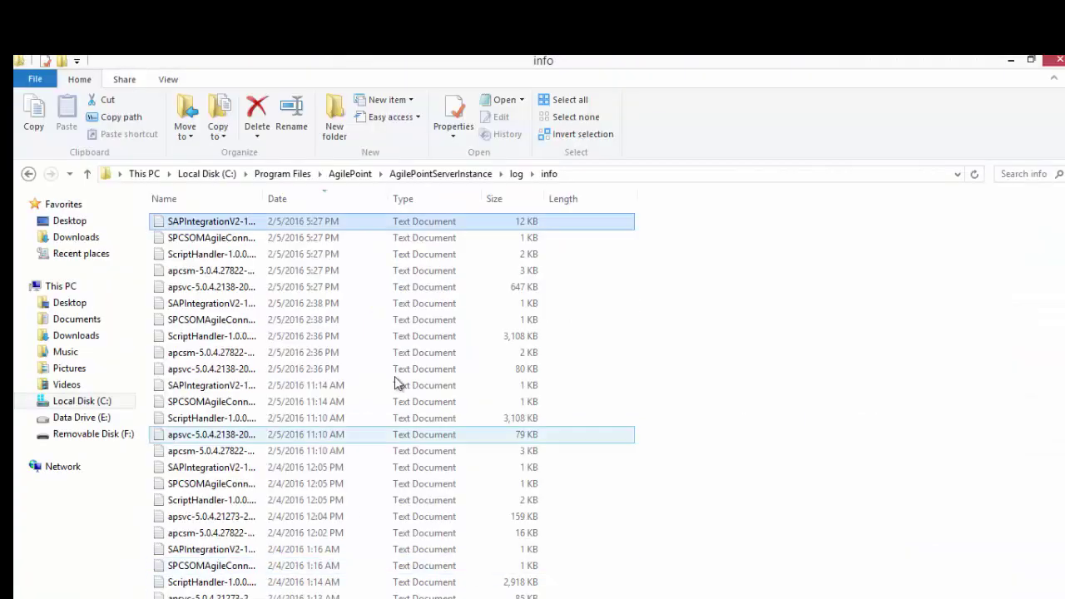
Step: Open the SAPIntegrationV2 log in Notepad and highlight the CallSAPFunction.2 end-user credential entries
double_click(216, 224)
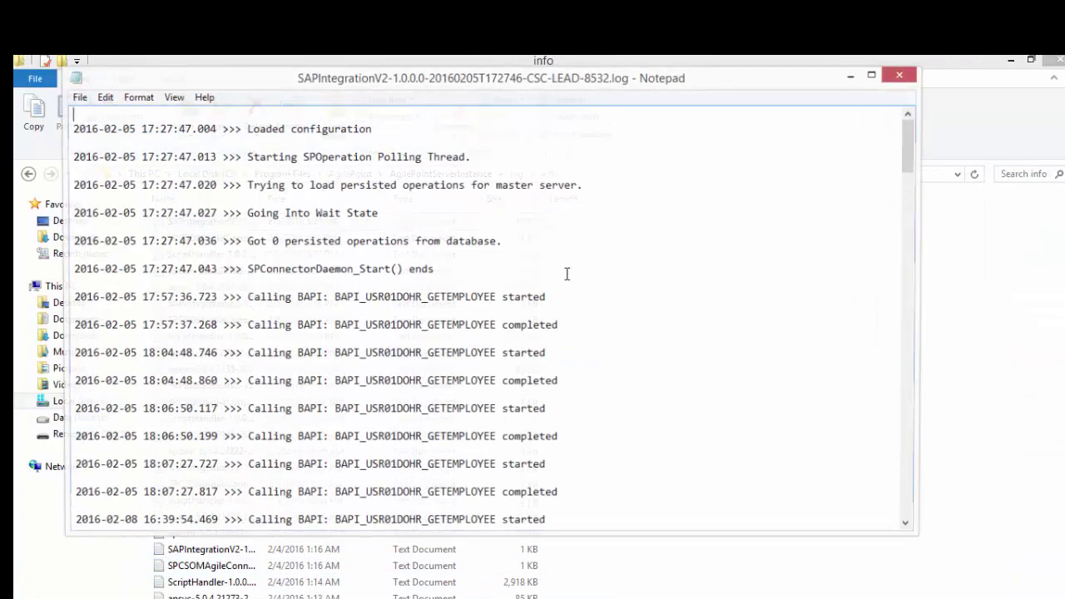
drag(910, 146, 911, 518)
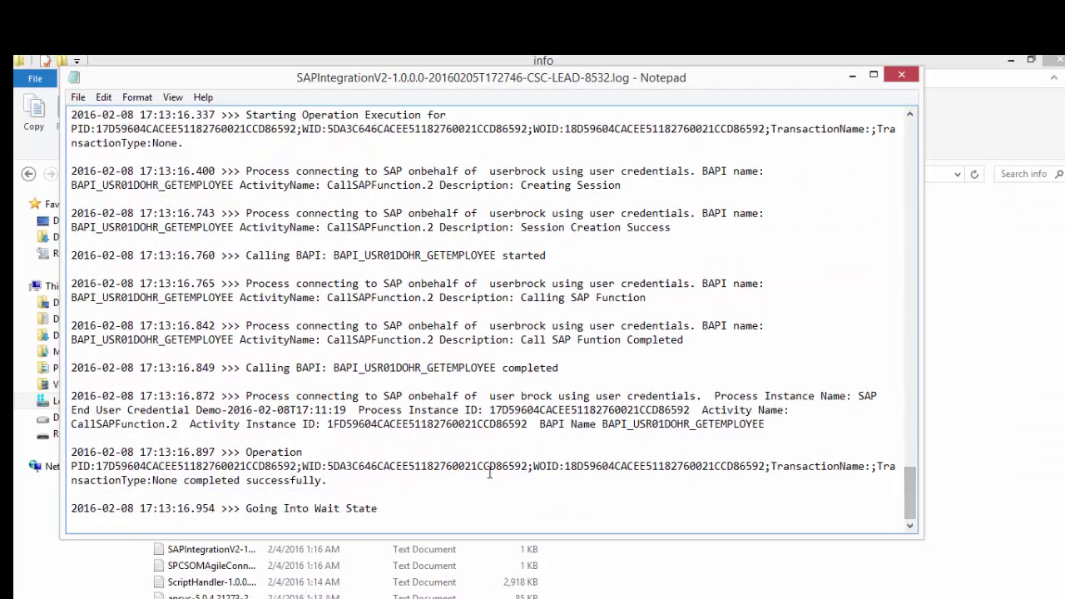
click(197, 387)
drag(197, 387, 645, 464)
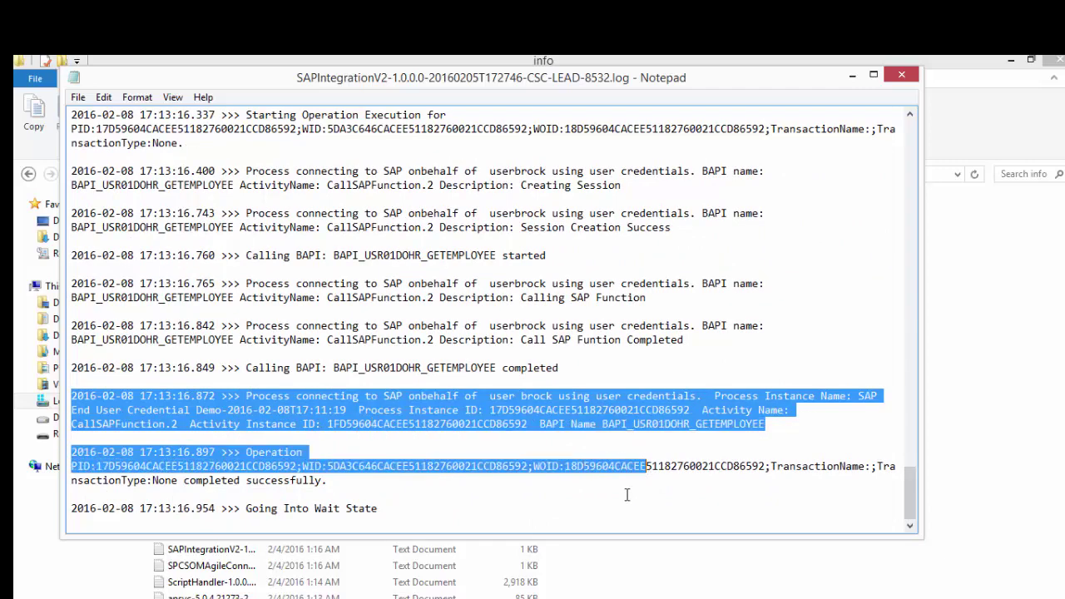
click(628, 495)
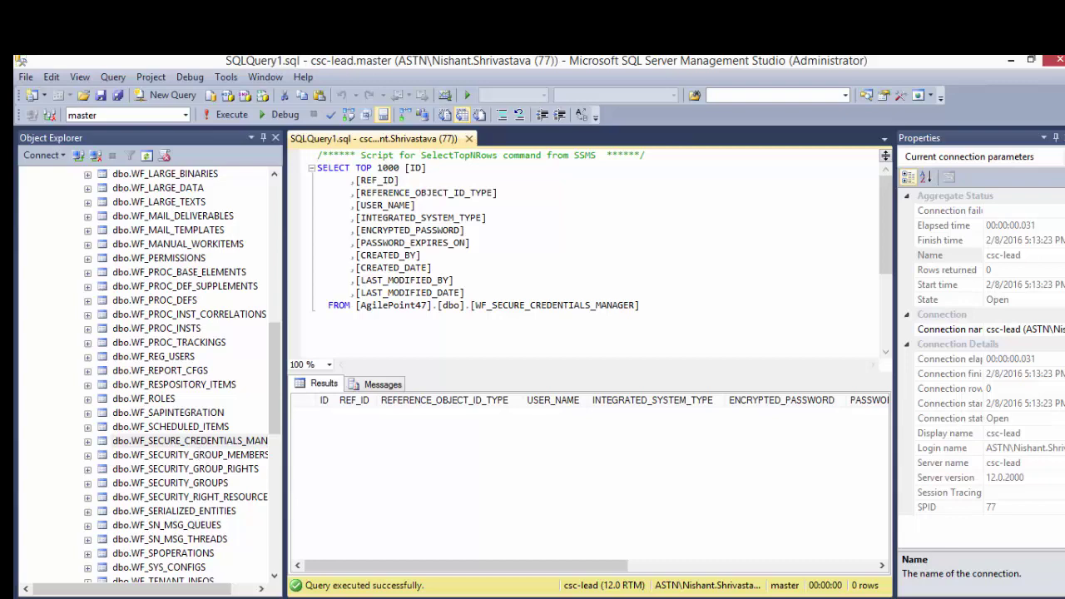
key(alt+Tab)
Step: Reload the Completed instance and expand pd:AP > formFields > SAPCredentials to reveal username and password
click(394, 84)
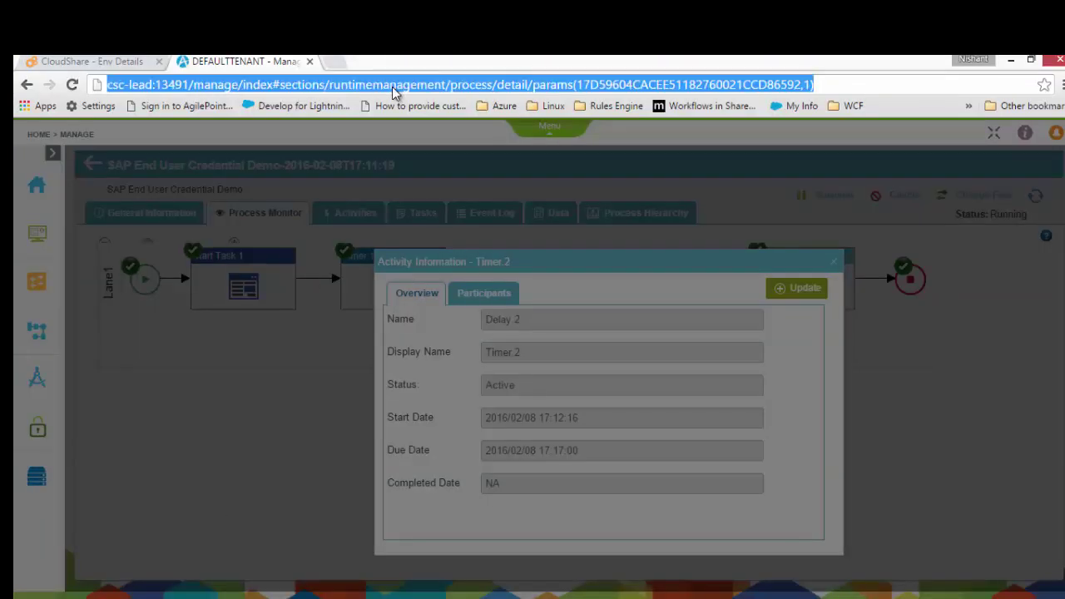
key(Return)
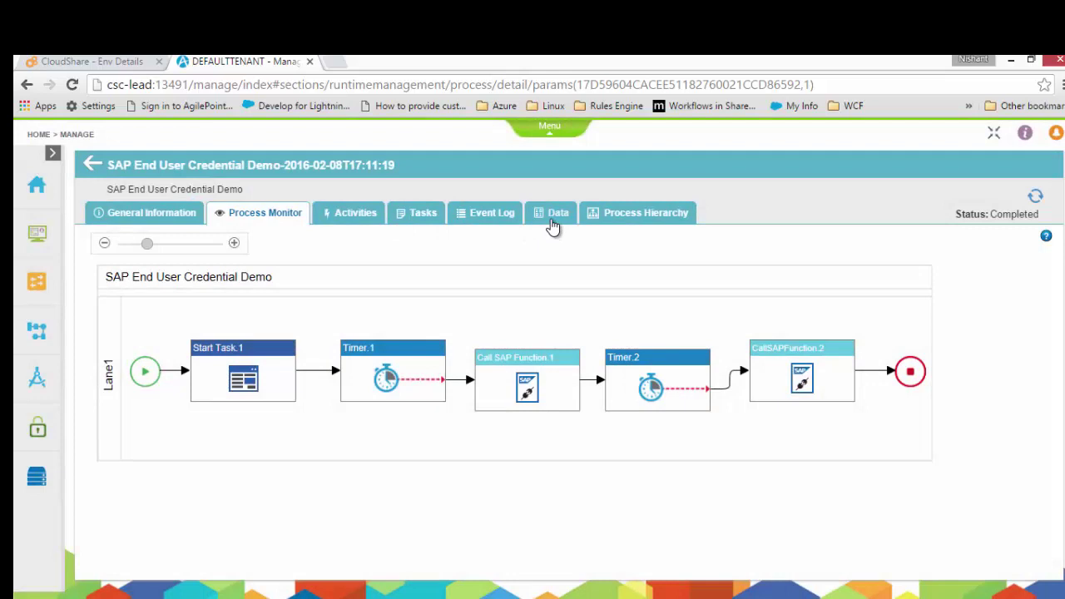
click(551, 220)
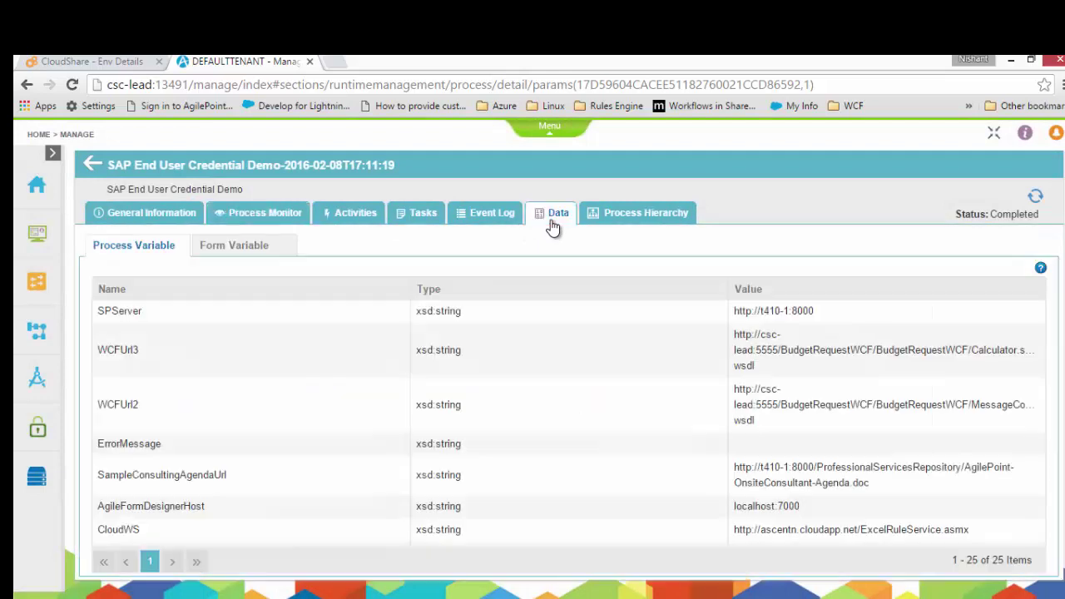
click(231, 245)
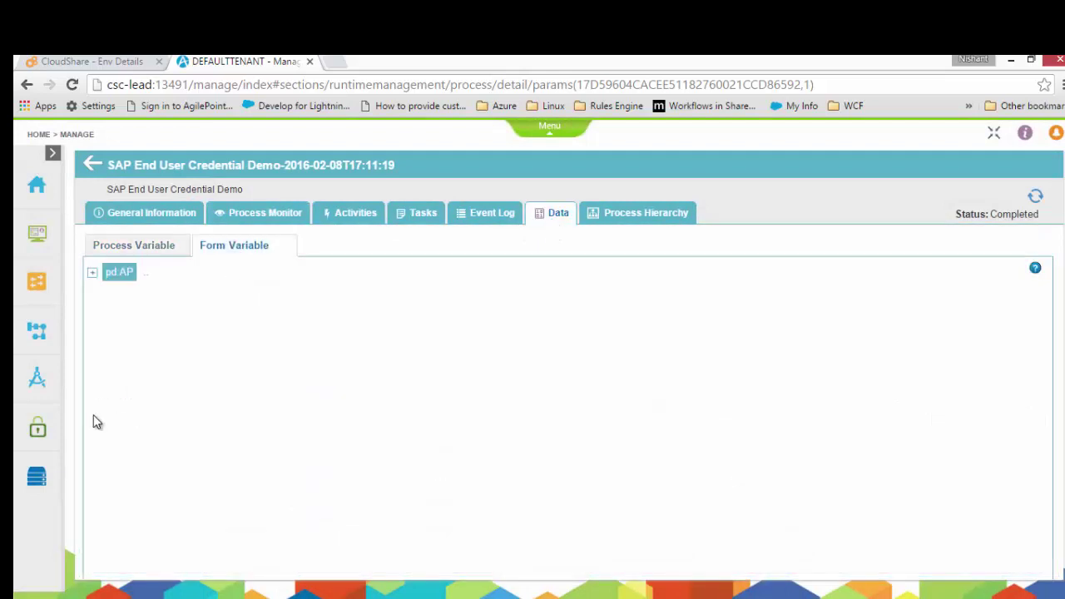
click(92, 272)
click(114, 341)
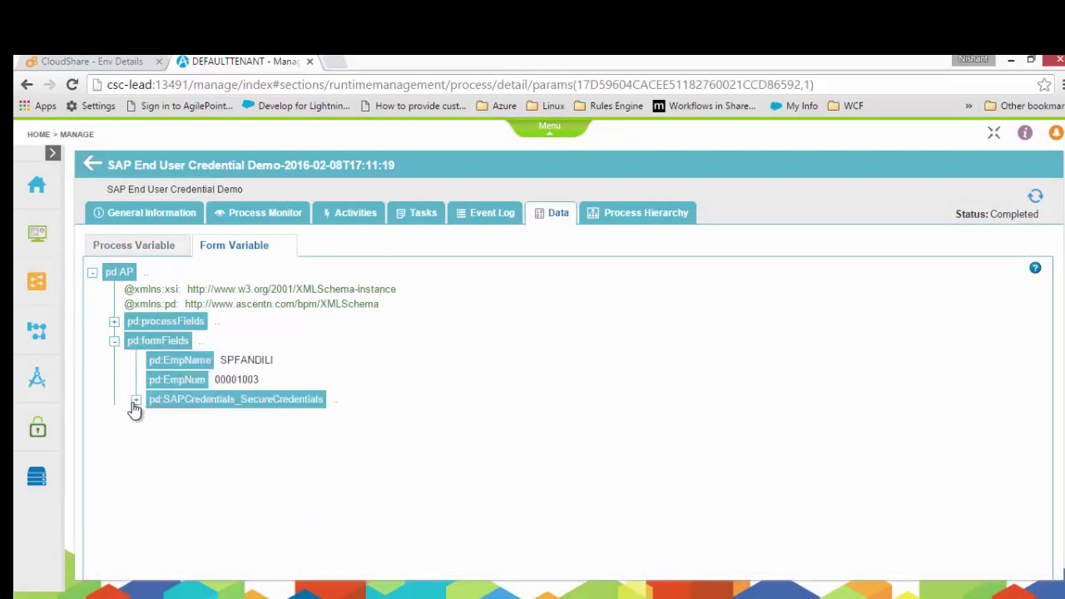
click(136, 399)
click(158, 420)
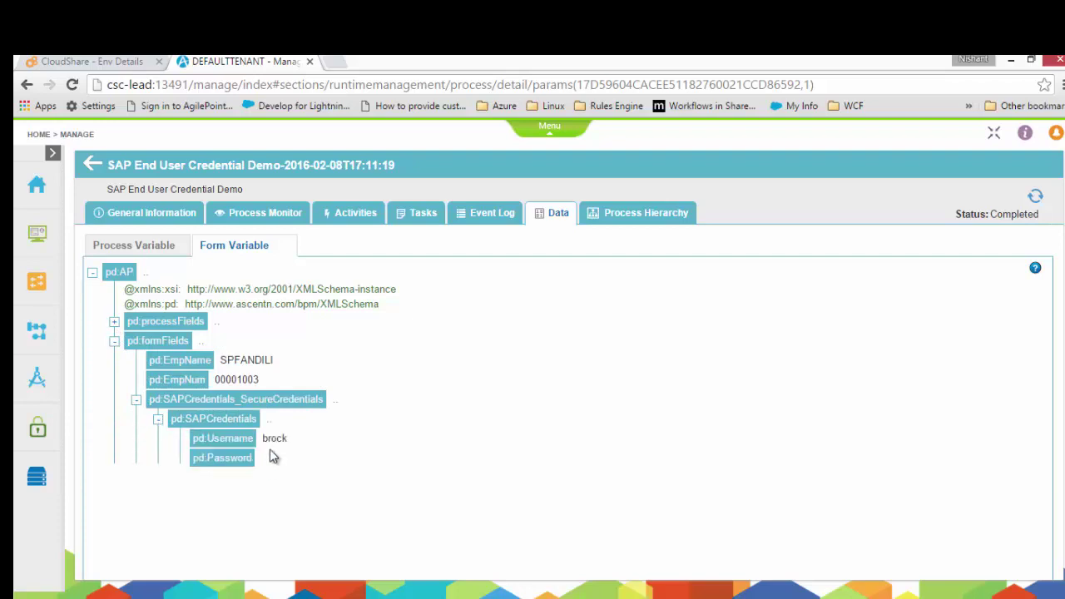